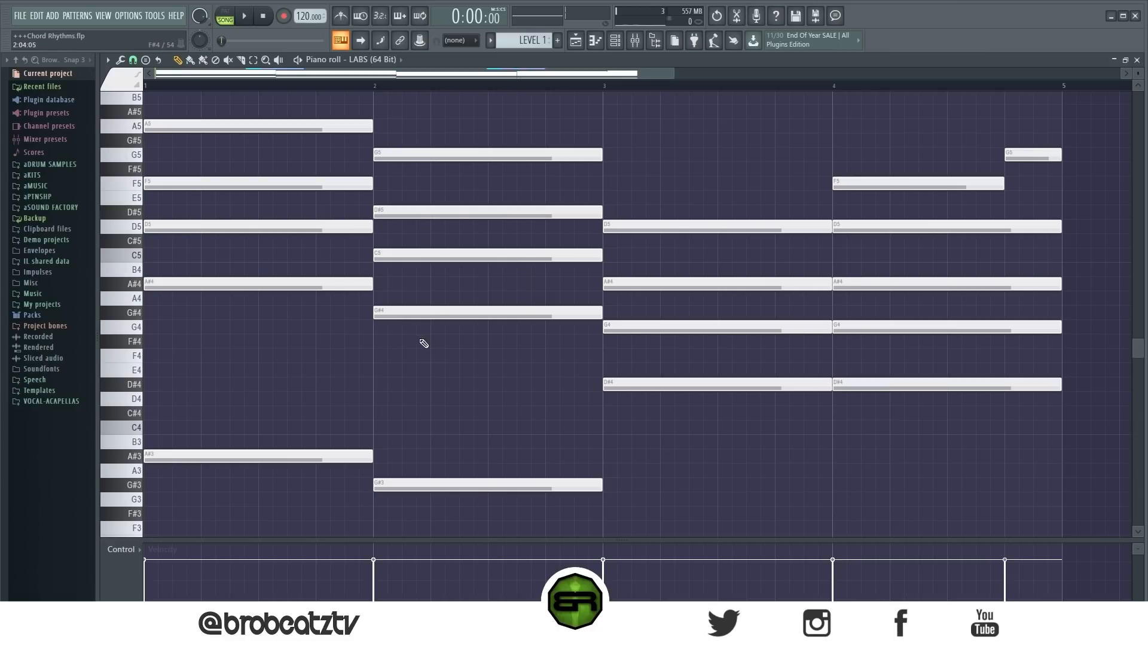
# Step: Delete the short G5 note and the low bass notes in all four bars, and extend the bar 4 F5 note to the bar's end
pyautogui.rightClick(1044, 154)
pyautogui.moveTo(1005, 184); pyautogui.dragTo(1063, 185)
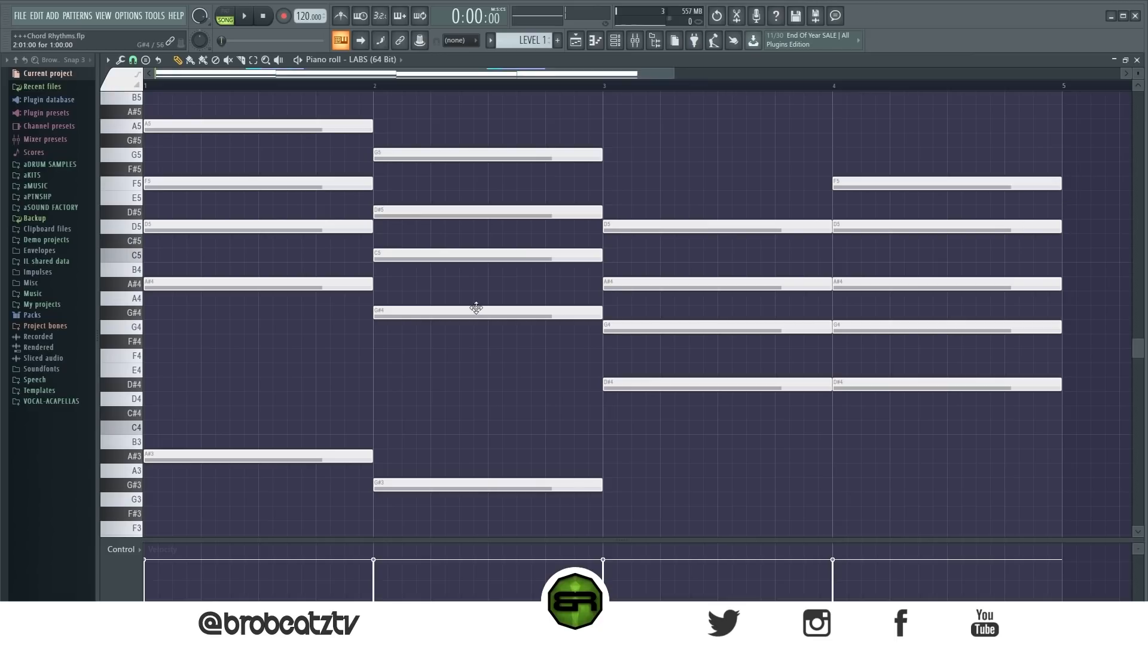
pyautogui.scroll(-3, 475, 308)
pyautogui.rightClick(269, 412)
pyautogui.rightClick(478, 441)
pyautogui.rightClick(718, 513)
pyautogui.rightClick(853, 513)
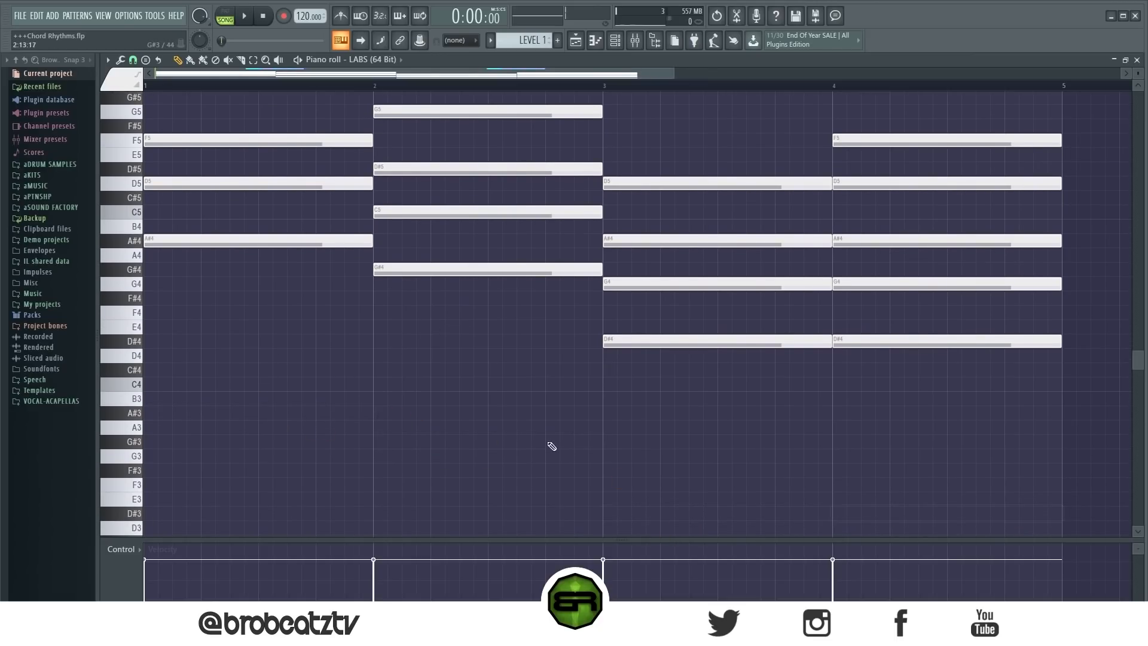
# Step: Examine the pink and blue guide notes above the chords around the starts of bars 2 and 4
pyautogui.scroll(3, 569, 447)
pyautogui.scroll(3, 943, 215)
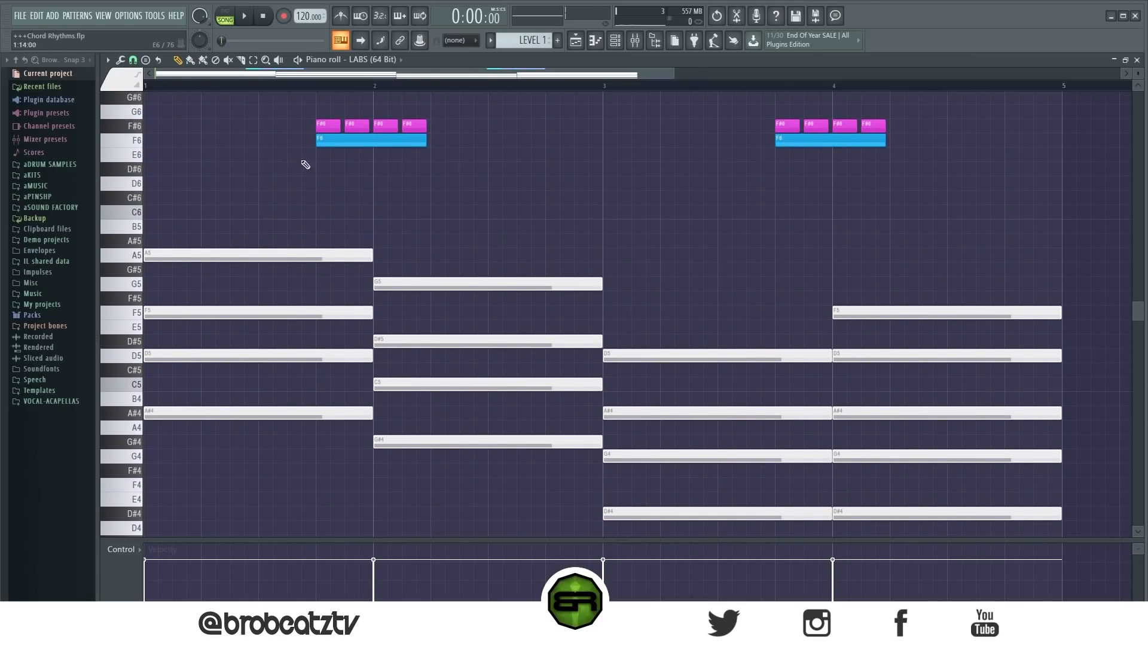
pyautogui.moveTo(1136, 73); pyautogui.dragTo(1136, 71)
pyautogui.scroll(2, 836, 207)
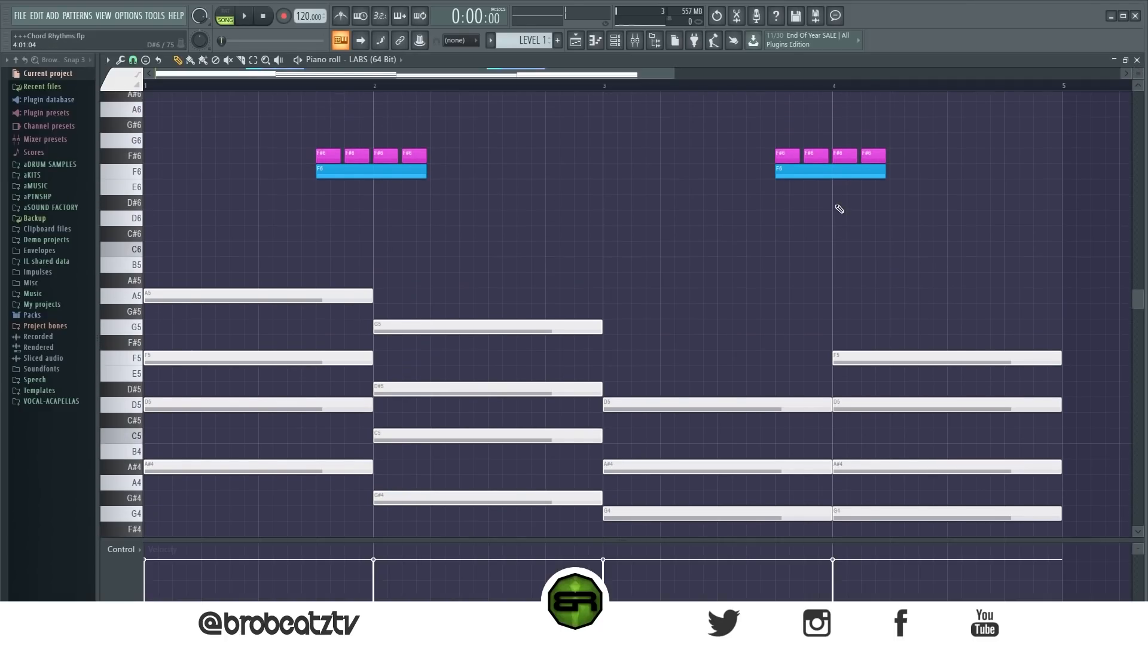
pyautogui.moveTo(302, 200); pyautogui.dragTo(527, 255)
pyautogui.rightClick(518, 273)
pyautogui.moveTo(178, 129); pyautogui.dragTo(518, 243)
pyautogui.rightClick(518, 243)
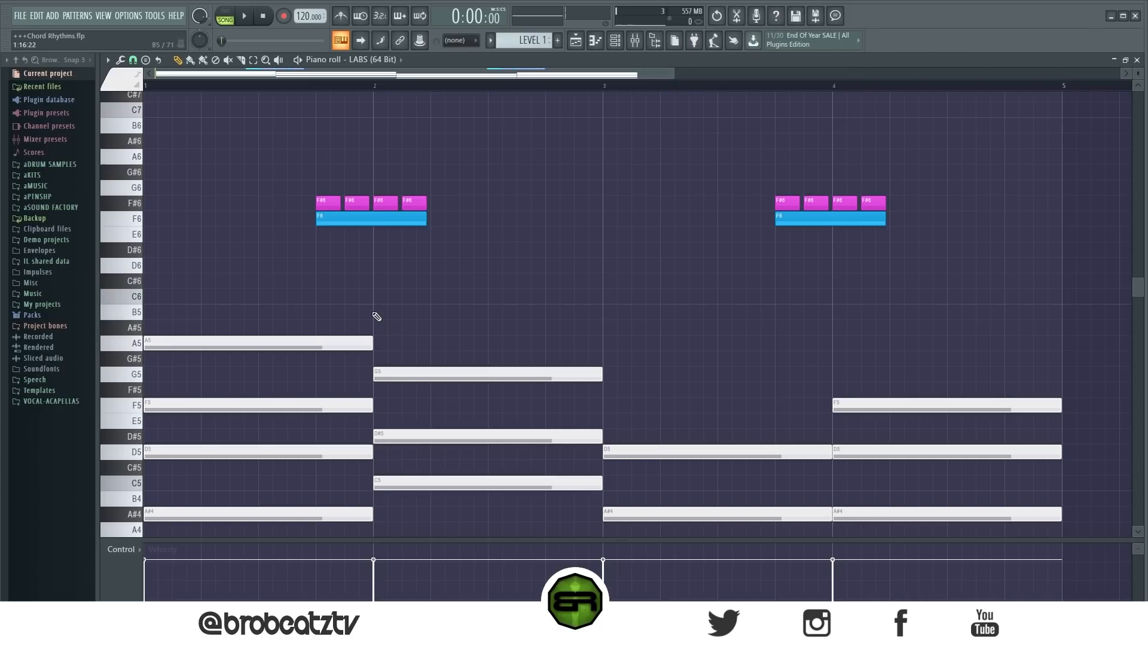
pyautogui.scroll(-1, 377, 316)
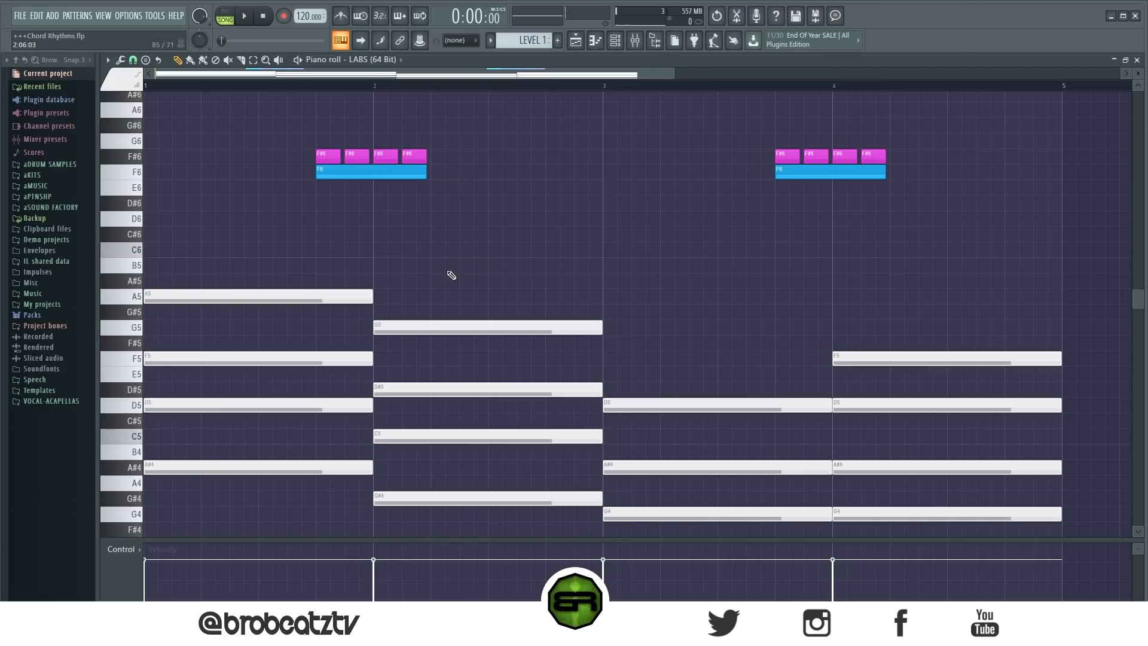
# Step: Move the change between the first and second chords one beat early, to beat 4 of bar 1, and play it back
pyautogui.moveTo(443, 278); pyautogui.dragTo(417, 507)
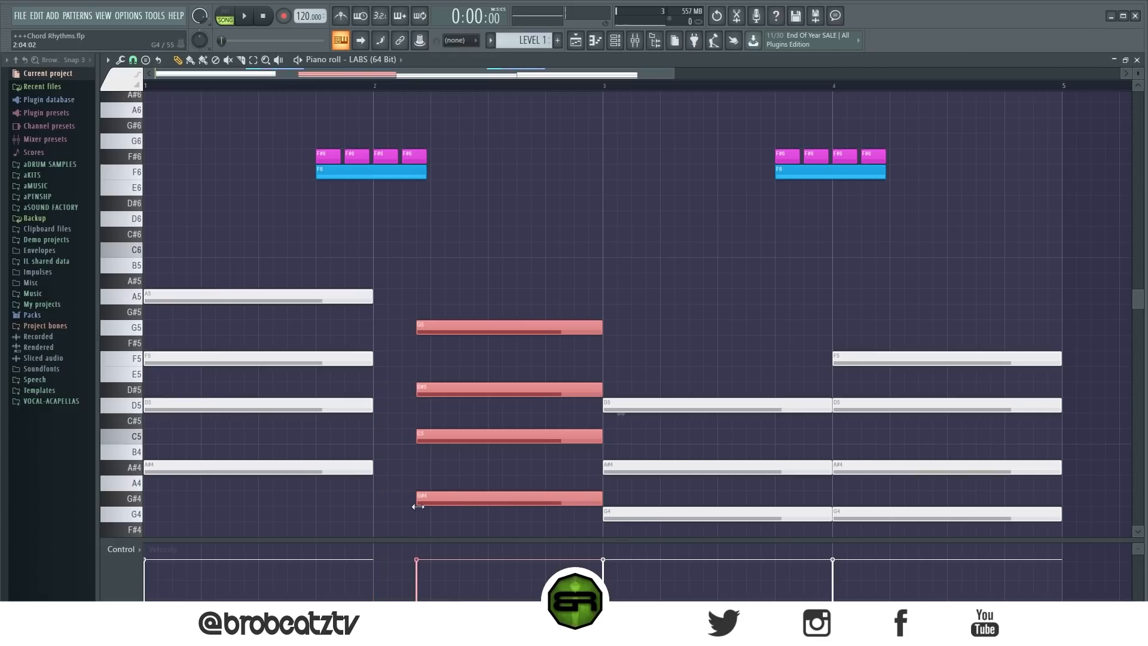
pyautogui.moveTo(419, 506); pyautogui.dragTo(375, 504)
pyautogui.moveTo(366, 274); pyautogui.dragTo(353, 526)
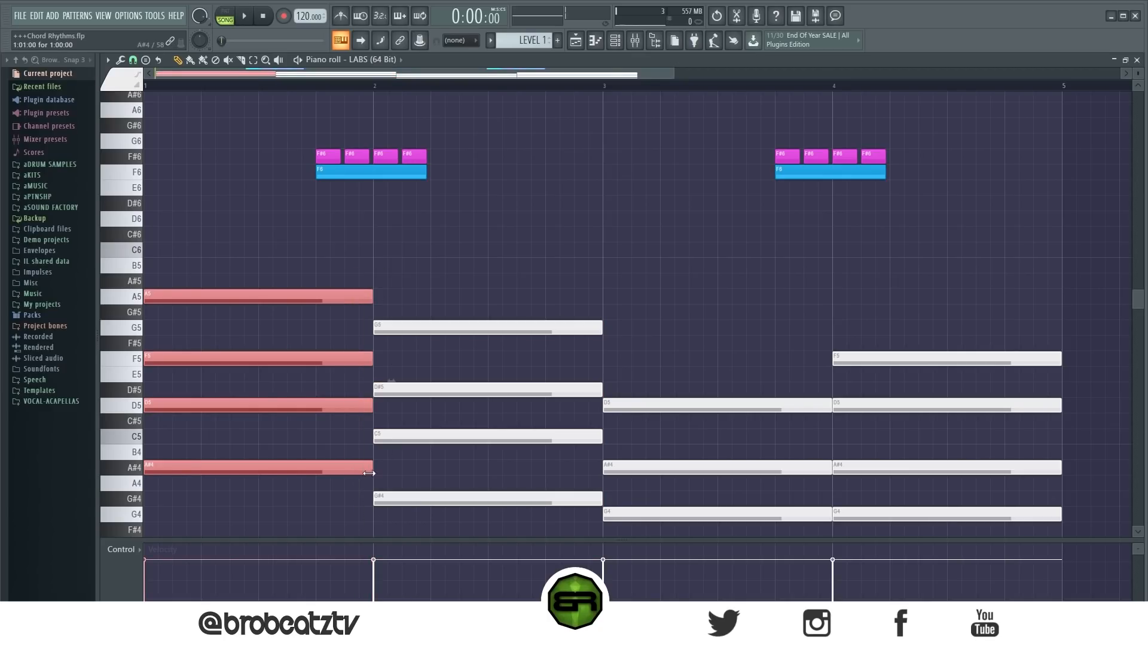
pyautogui.moveTo(370, 471); pyautogui.dragTo(312, 470)
pyautogui.moveTo(363, 296); pyautogui.dragTo(316, 501)
pyautogui.moveTo(311, 179); pyautogui.dragTo(325, 526)
pyautogui.keyDown('ctrl'); pyautogui.click(367, 313); pyautogui.keyUp('ctrl')
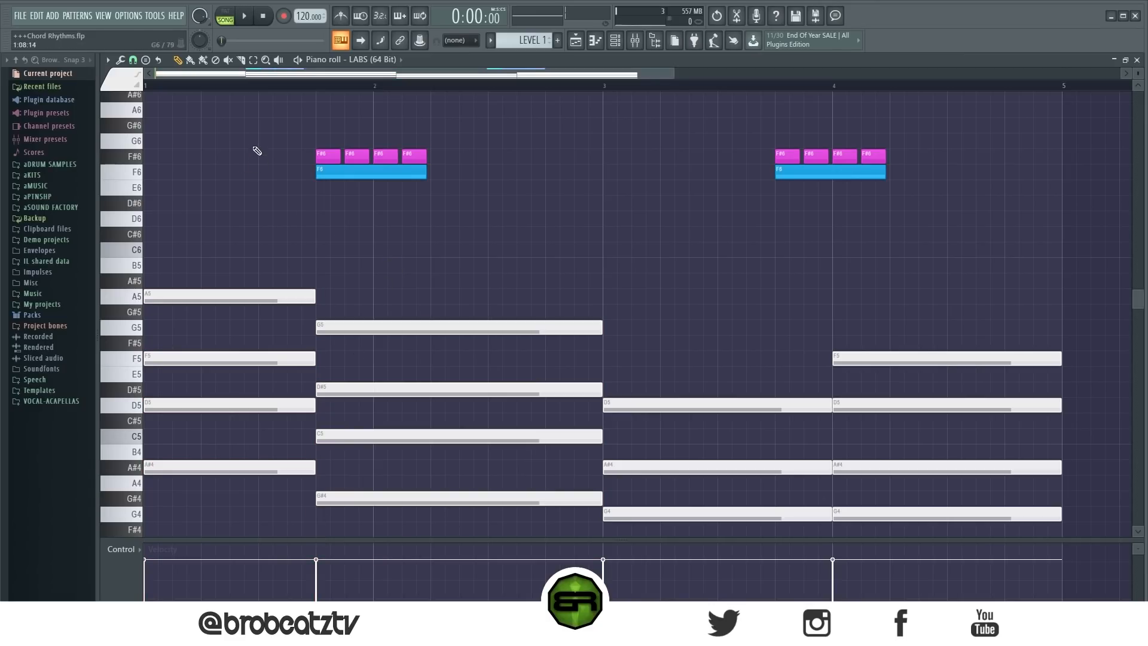
pyautogui.press('space')
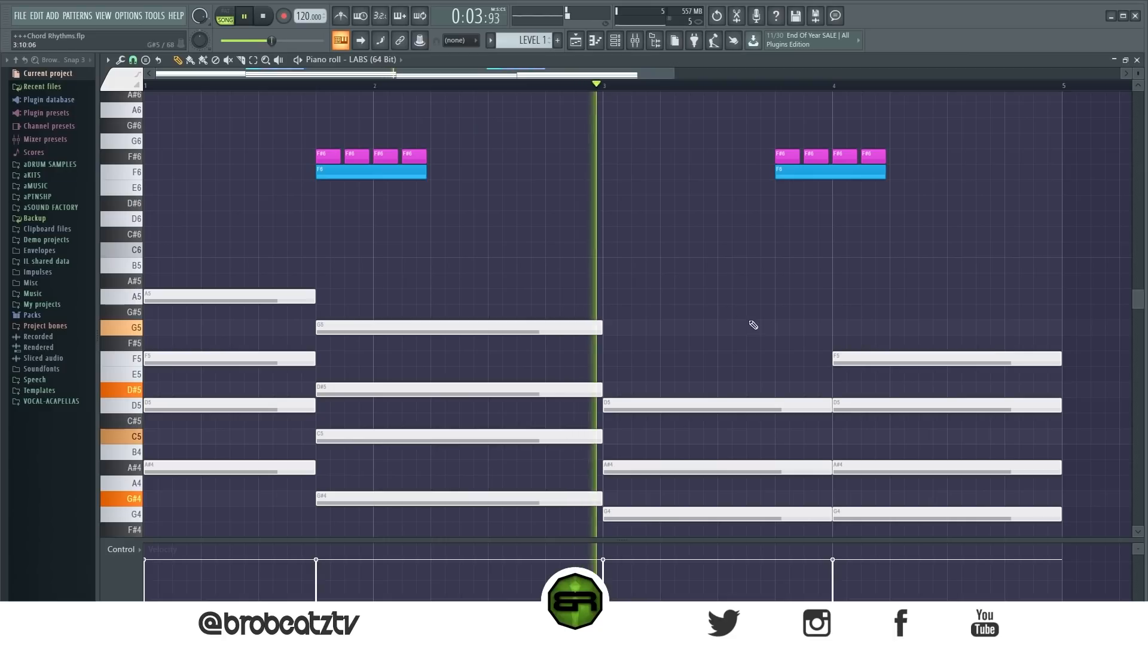
pyautogui.press('space')
# Step: Move the change between the third and fourth chords to beat 4 of bar 3 and play back from bar 3
pyautogui.moveTo(789, 351); pyautogui.dragTo(790, 575)
pyautogui.moveTo(831, 497); pyautogui.dragTo(776, 503)
pyautogui.moveTo(841, 269)
pyautogui.mouseDown()
pyautogui.moveTo(839, 523)
pyautogui.moveTo(778, 515)
pyautogui.mouseUp()
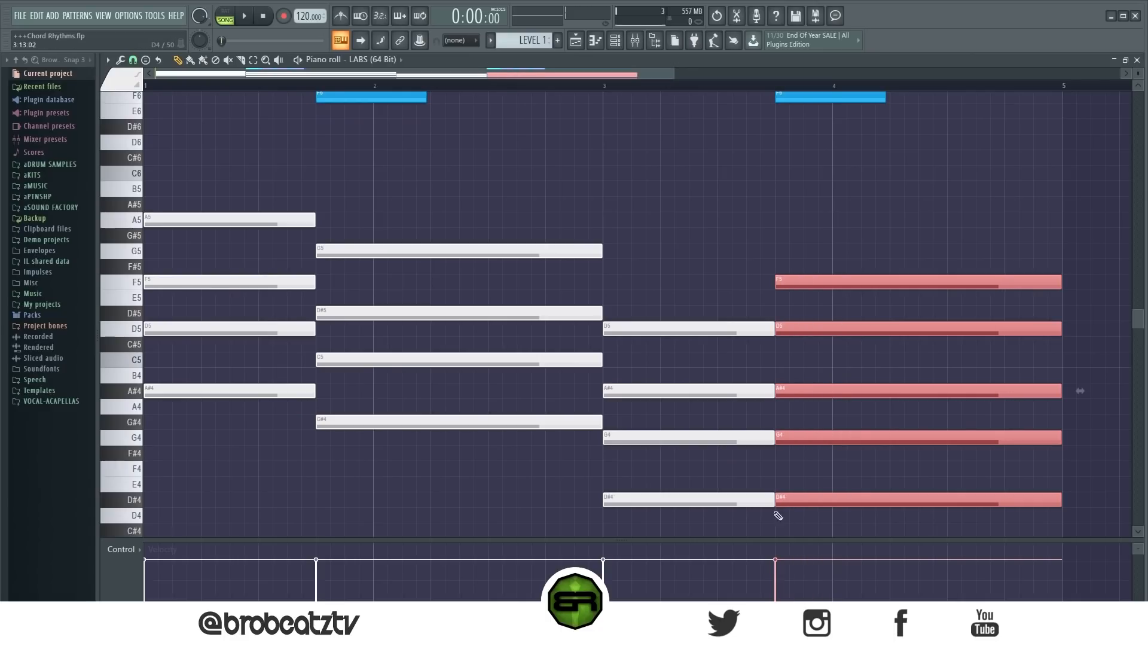
pyautogui.click(610, 87)
pyautogui.press('space')
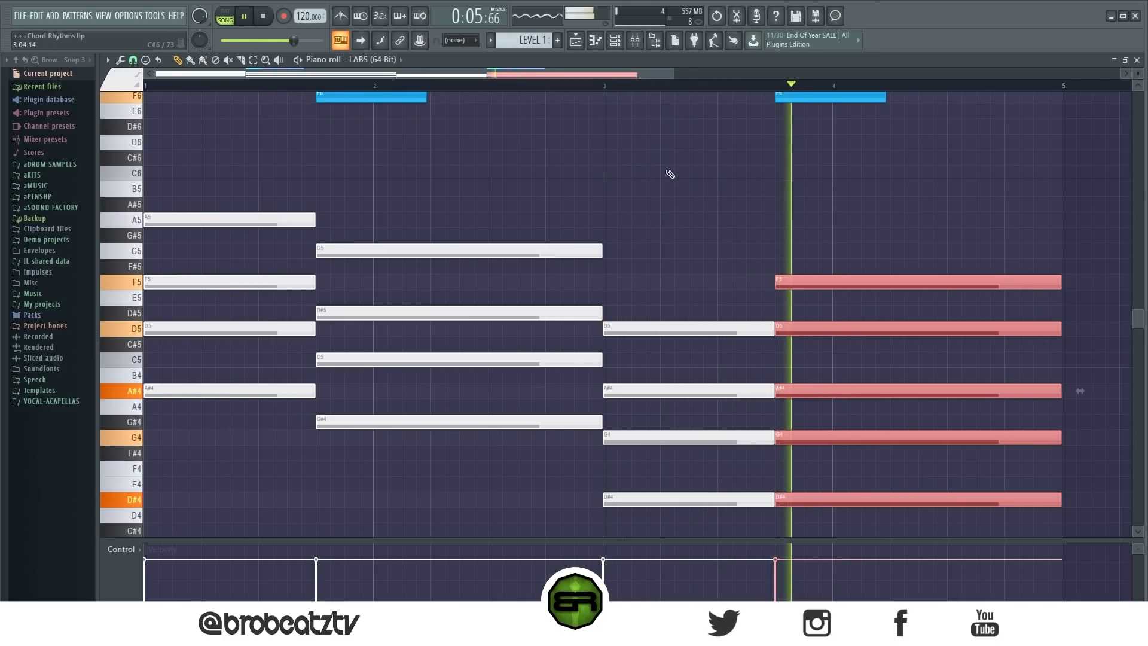
pyautogui.press('space')
pyautogui.scroll(2, 656, 239)
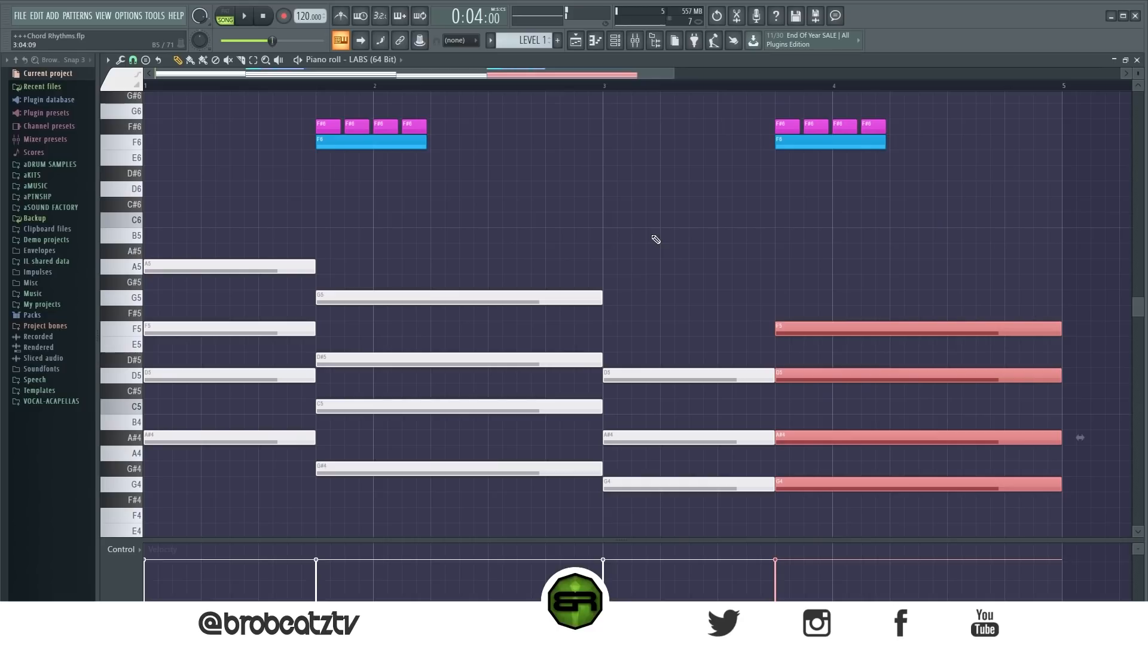
# Step: Extend the first chord to beat 2 of bar 2 and start the second chord there
pyautogui.keyDown('ctrl'); pyautogui.click(630, 303); pyautogui.keyUp('ctrl')
pyautogui.moveTo(337, 244); pyautogui.dragTo(418, 468)
pyautogui.moveTo(298, 227); pyautogui.dragTo(429, 440)
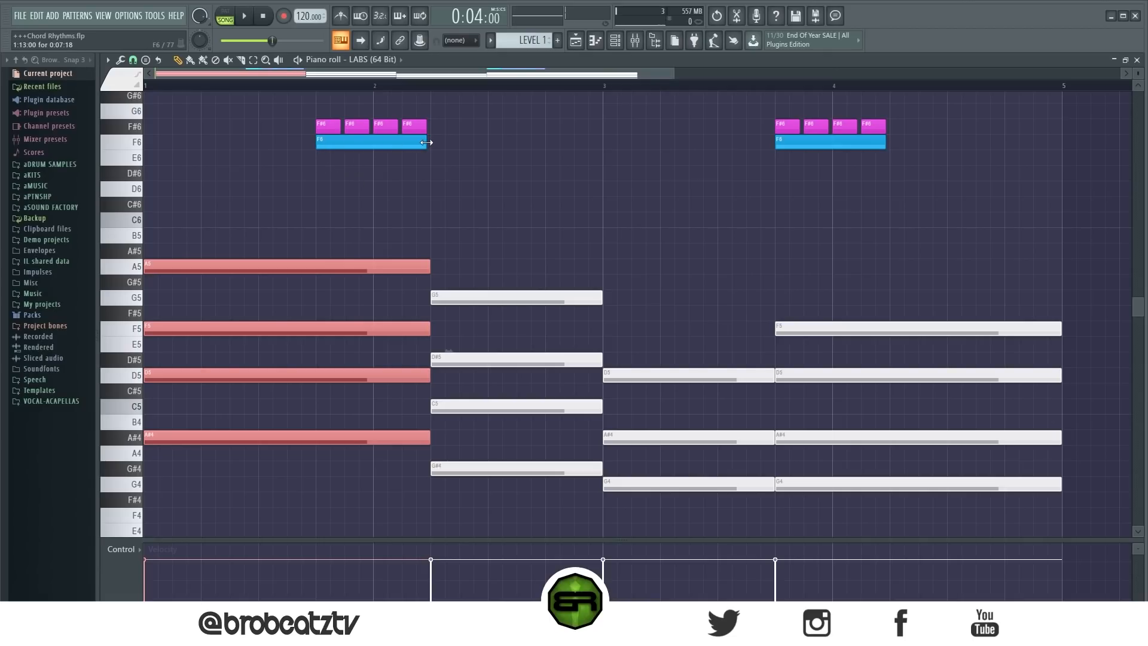
# Step: Extend the third chord to beat 2 of bar 4 and start the fourth chord at that point
pyautogui.moveTo(700, 308); pyautogui.dragTo(710, 386)
pyautogui.moveTo(802, 275); pyautogui.dragTo(836, 562)
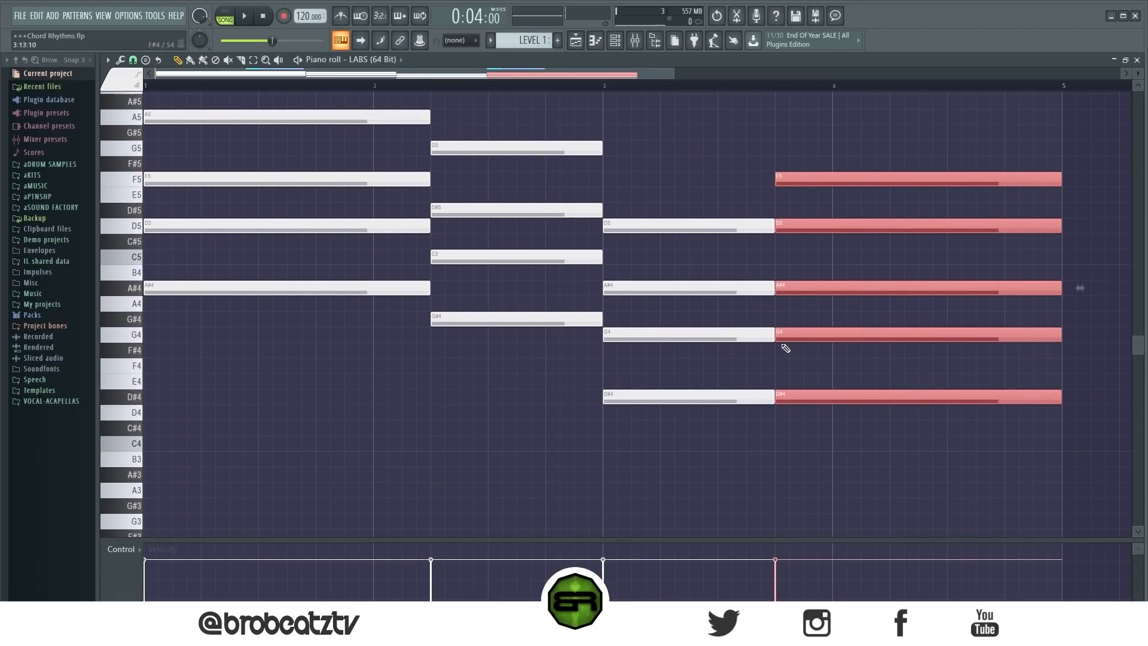
pyautogui.moveTo(778, 340); pyautogui.dragTo(890, 342)
pyautogui.moveTo(723, 505); pyautogui.dragTo(890, 248)
# Step: Play back the progression with the late chord changes in bars 2 and 4
pyautogui.scroll(5, 697, 257)
pyautogui.press('space')
pyautogui.press('space')
pyautogui.press('space')
pyautogui.click(594, 167)
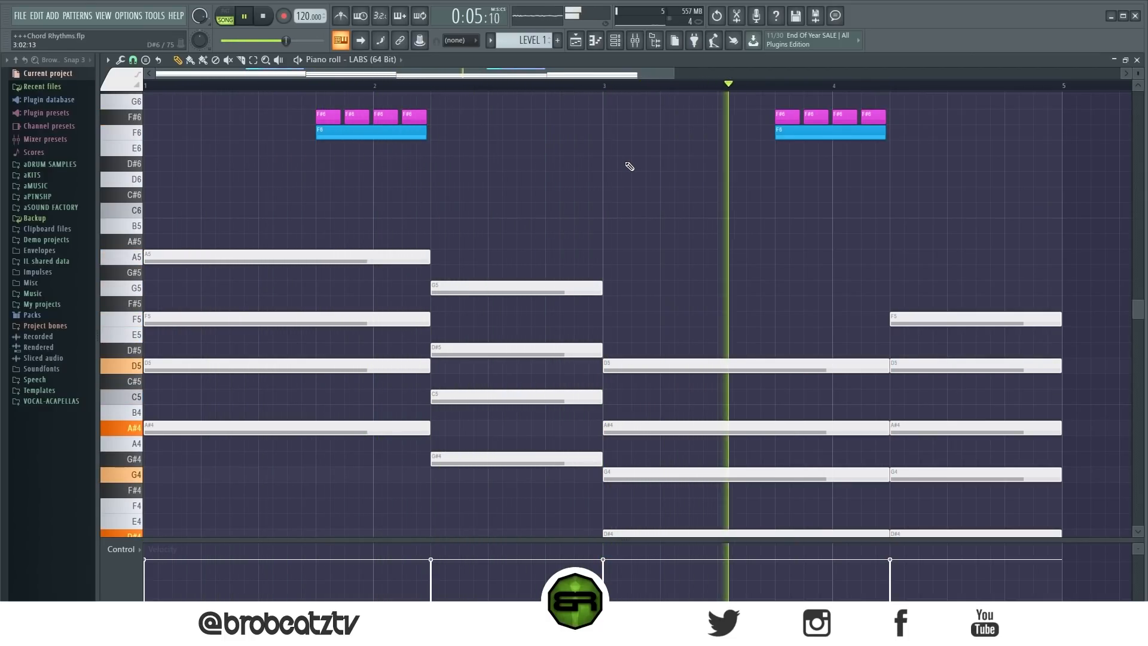
pyautogui.press('space')
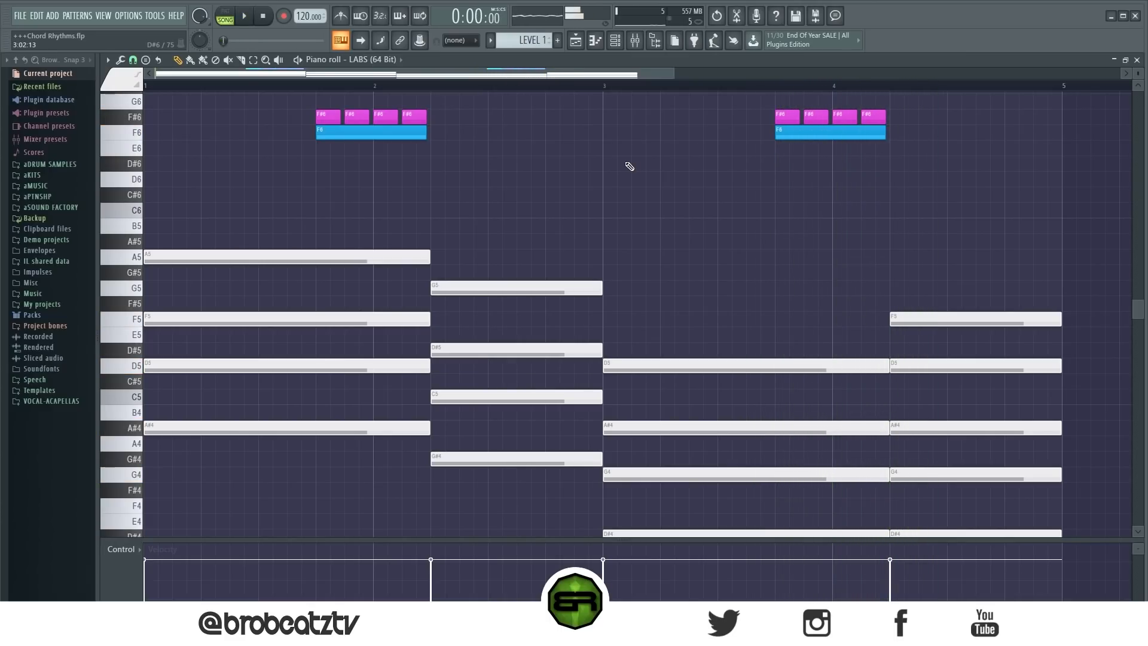
pyautogui.moveTo(337, 203); pyautogui.dragTo(475, 478)
pyautogui.keyDown('ctrl'); pyautogui.click(556, 239); pyautogui.keyUp('ctrl')
pyautogui.moveTo(354, 219); pyautogui.dragTo(454, 517)
pyautogui.keyDown('ctrl'); pyautogui.click(472, 503); pyautogui.keyUp('ctrl')
pyautogui.moveTo(401, 219); pyautogui.dragTo(494, 564)
# Step: Return the change between the first and second chords to the start of bar 2
pyautogui.moveTo(321, 166); pyautogui.dragTo(356, 450)
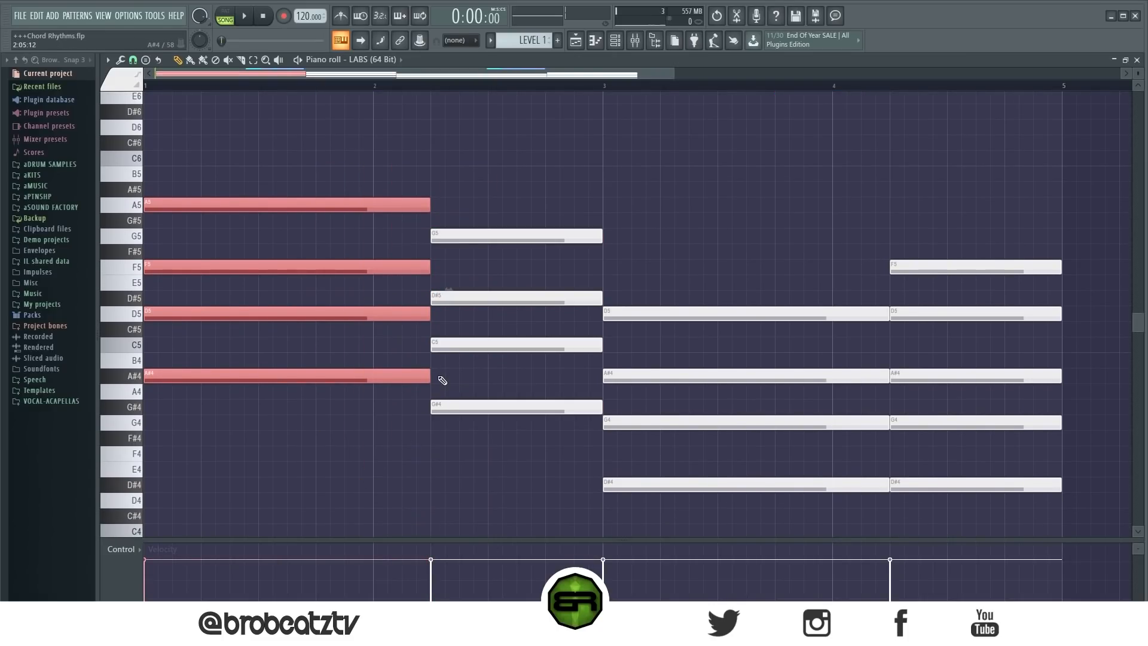
pyautogui.moveTo(431, 378); pyautogui.dragTo(431, 417)
pyautogui.scroll(3, 430, 416)
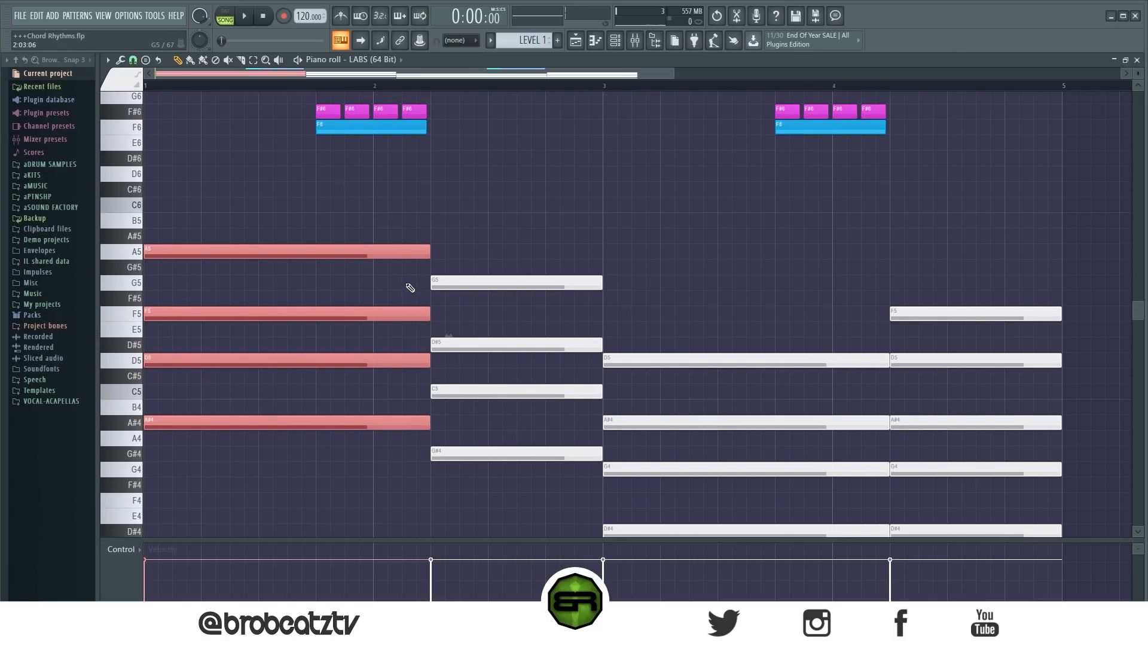
pyautogui.moveTo(387, 214); pyautogui.dragTo(370, 418)
pyautogui.moveTo(411, 233); pyautogui.dragTo(369, 461)
pyautogui.scroll(1, 433, 472)
pyautogui.scroll(1, 434, 471)
pyautogui.keyDown('ctrl'); pyautogui.click(436, 248); pyautogui.keyUp('ctrl')
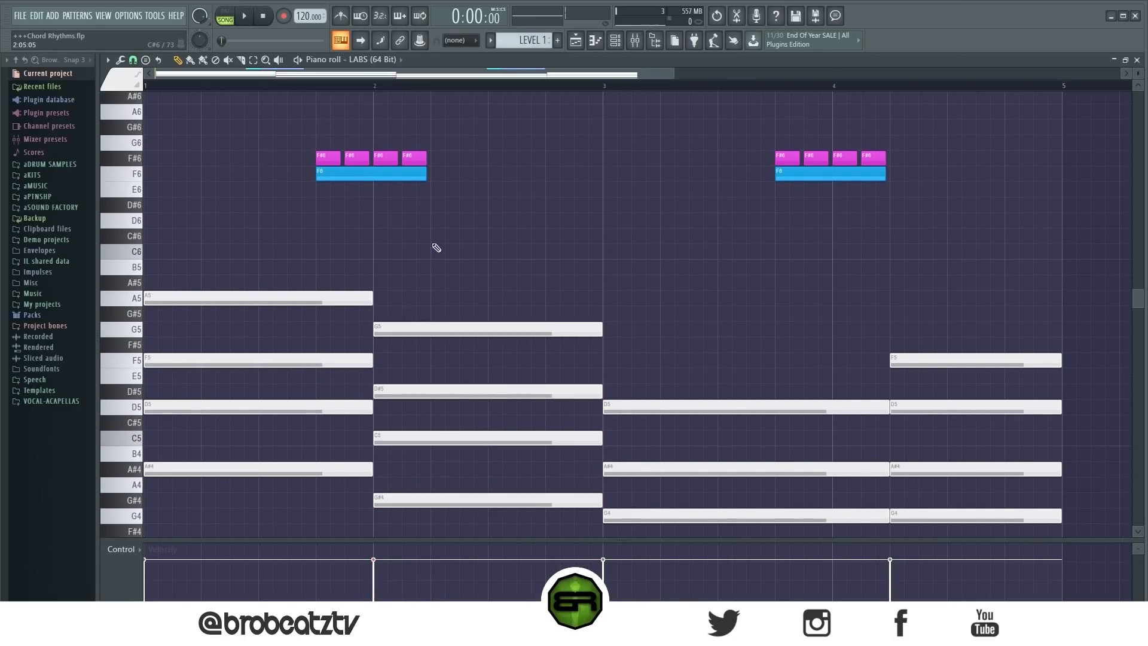
# Step: Move the change between the first and second chords half a beat before bar 2 and play it back
pyautogui.moveTo(410, 287); pyautogui.dragTo(431, 273)
pyautogui.moveTo(340, 159); pyautogui.dragTo(443, 167)
pyautogui.keyDown('ctrl'); pyautogui.click(319, 142); pyautogui.keyUp('ctrl')
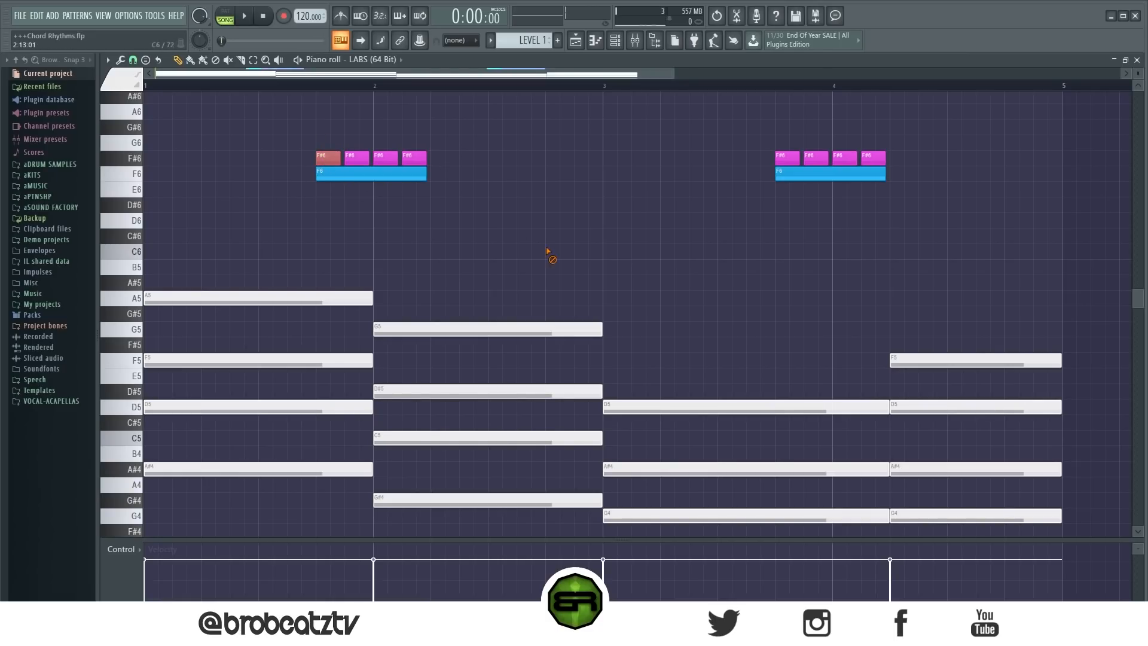
pyautogui.moveTo(372, 274); pyautogui.dragTo(351, 498)
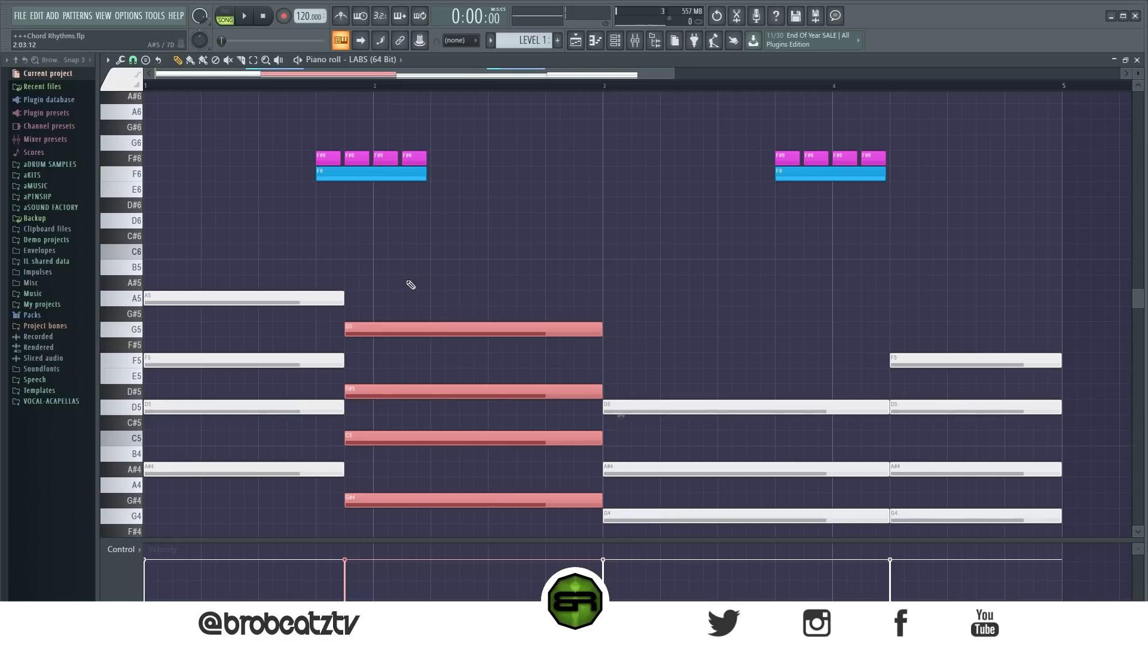
pyautogui.press('space')
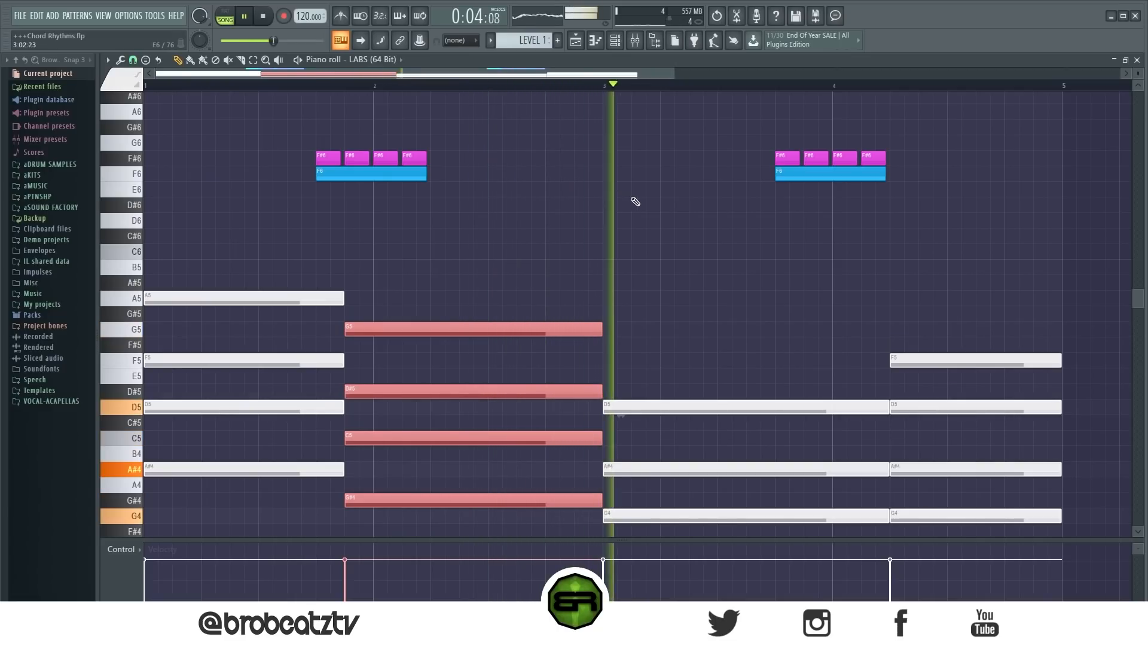
pyautogui.scroll(-3, 825, 338)
pyautogui.press('space')
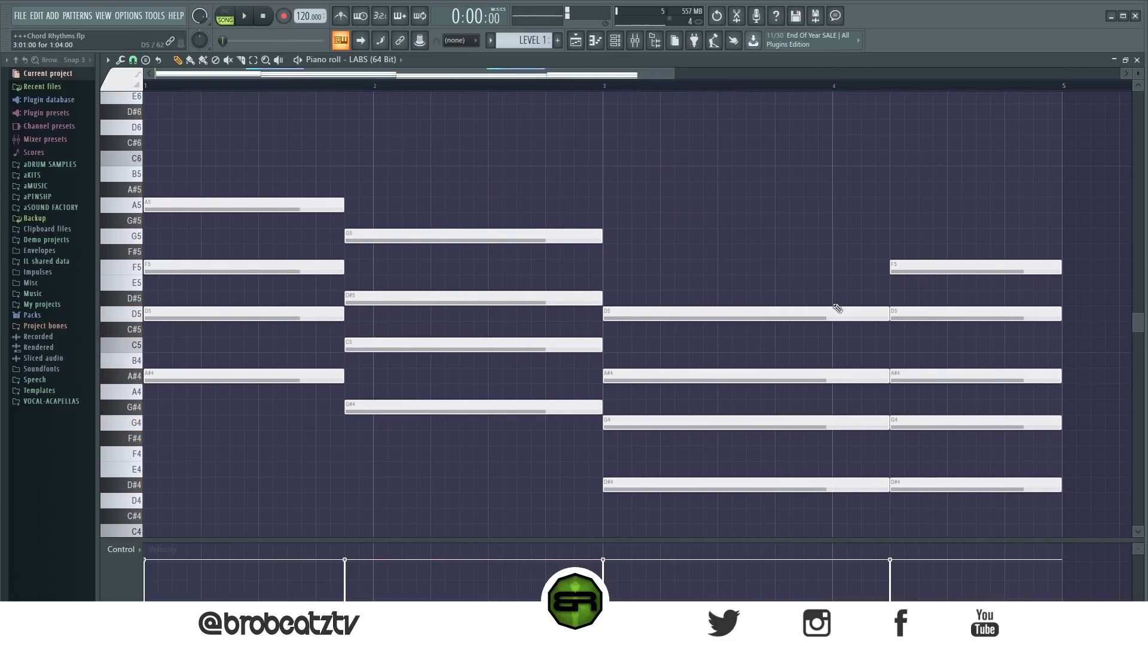
# Step: Start the second chord at bar 2, insert a half-beat copy of the first chord just before it, and play it back
pyautogui.scroll(4, 769, 287)
pyautogui.moveTo(344, 338); pyautogui.dragTo(366, 541)
pyautogui.moveTo(348, 296); pyautogui.dragTo(373, 297)
pyautogui.moveTo(335, 226); pyautogui.dragTo(327, 457)
pyautogui.moveTo(166, 432); pyautogui.dragTo(368, 438)
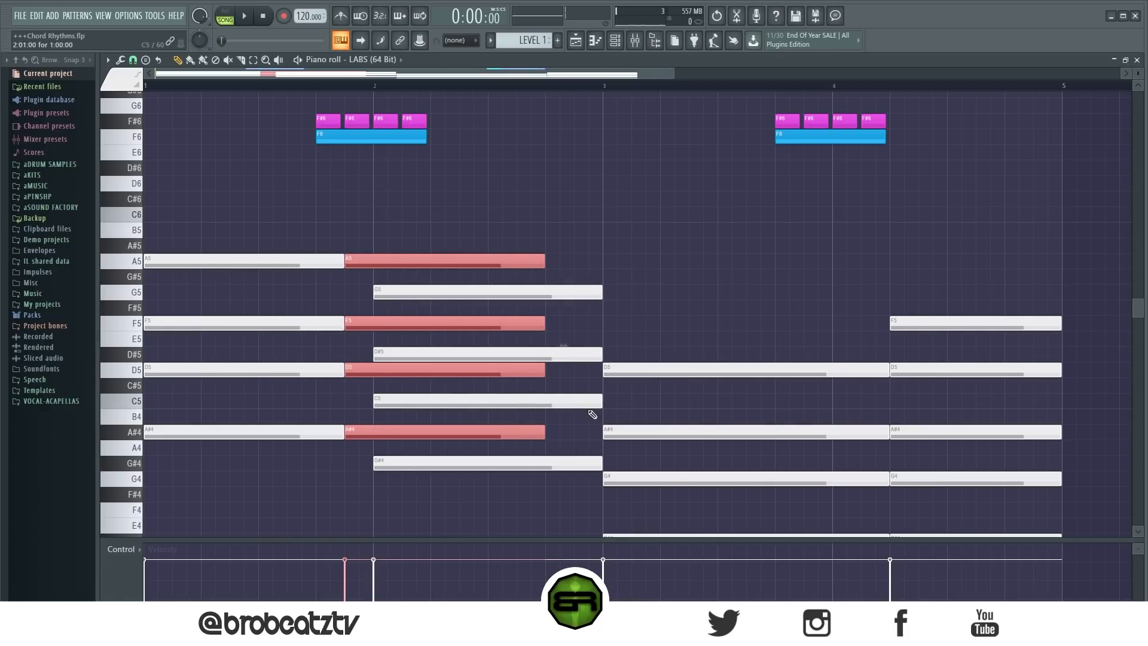
pyautogui.moveTo(545, 258); pyautogui.dragTo(137, 432)
pyautogui.moveTo(338, 211); pyautogui.dragTo(337, 261)
pyautogui.rightClick(371, 220)
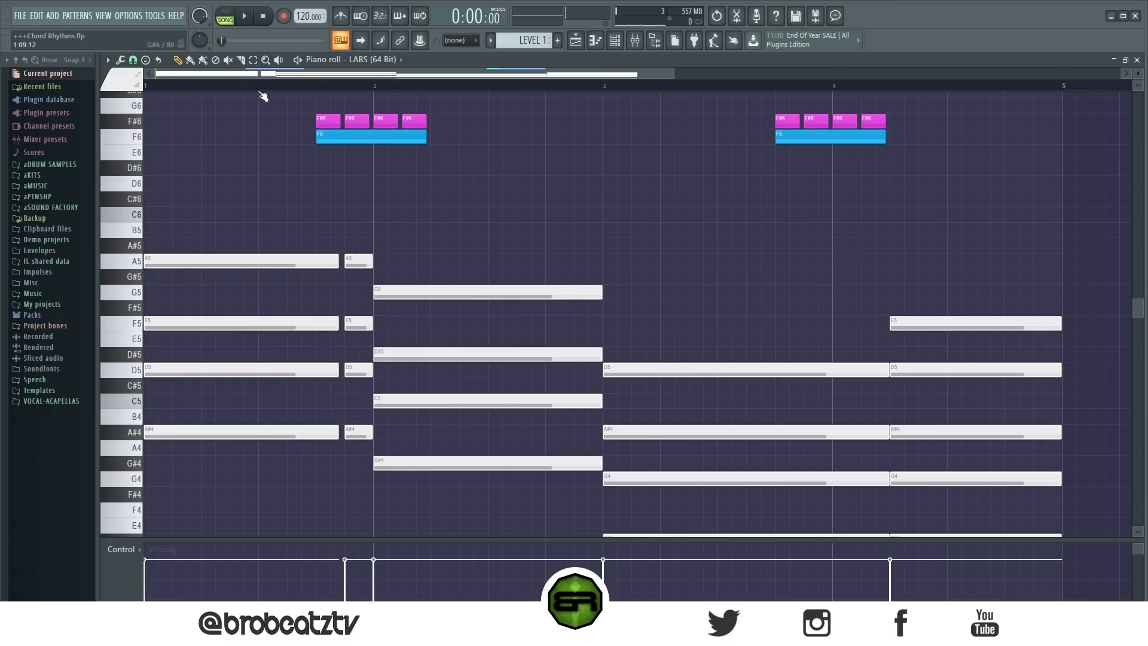
pyautogui.press('space')
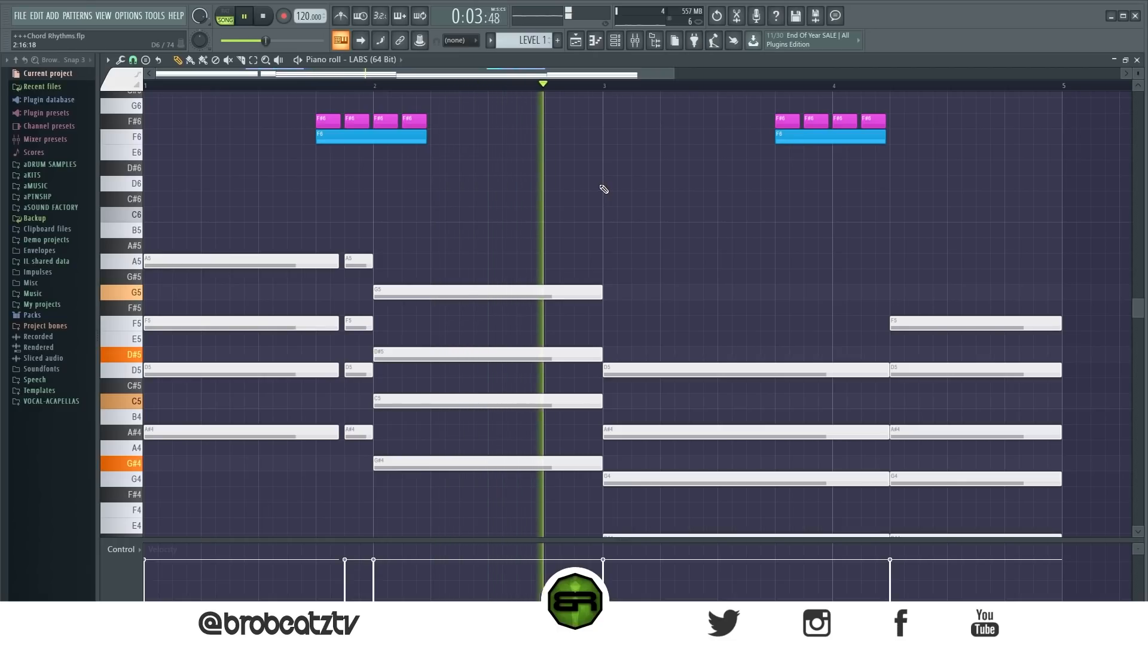
pyautogui.press('space')
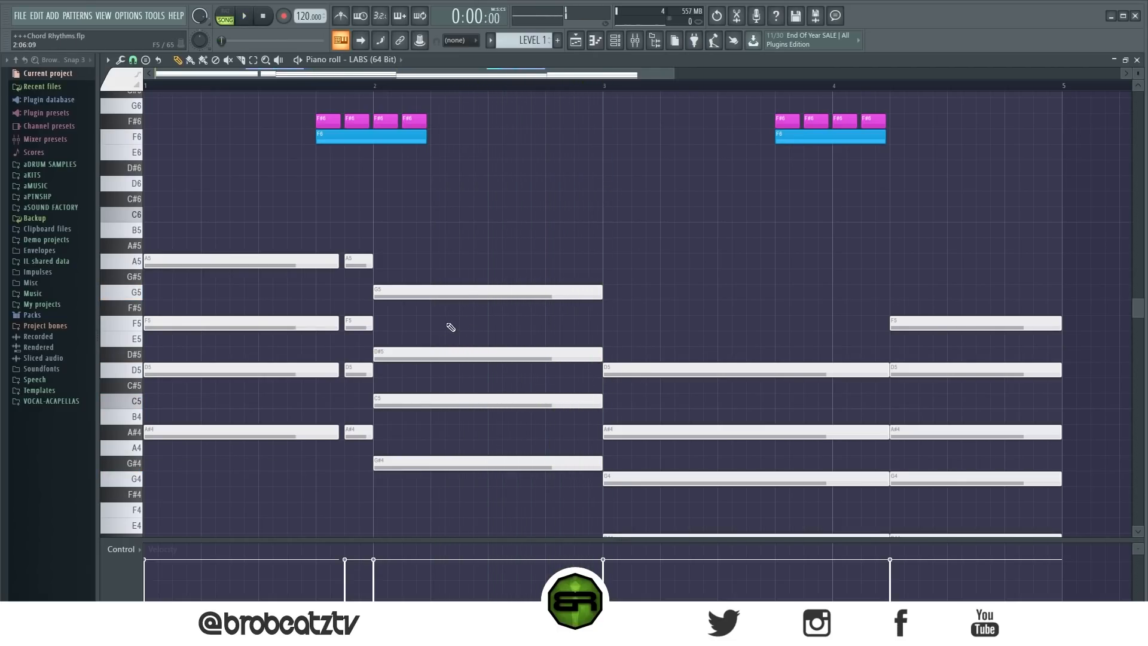
# Step: Delete the half-beat chord copy and extend the first chord to the end of bar 1
pyautogui.scroll(3, 454, 326)
pyautogui.moveTo(350, 334); pyautogui.dragTo(361, 504)
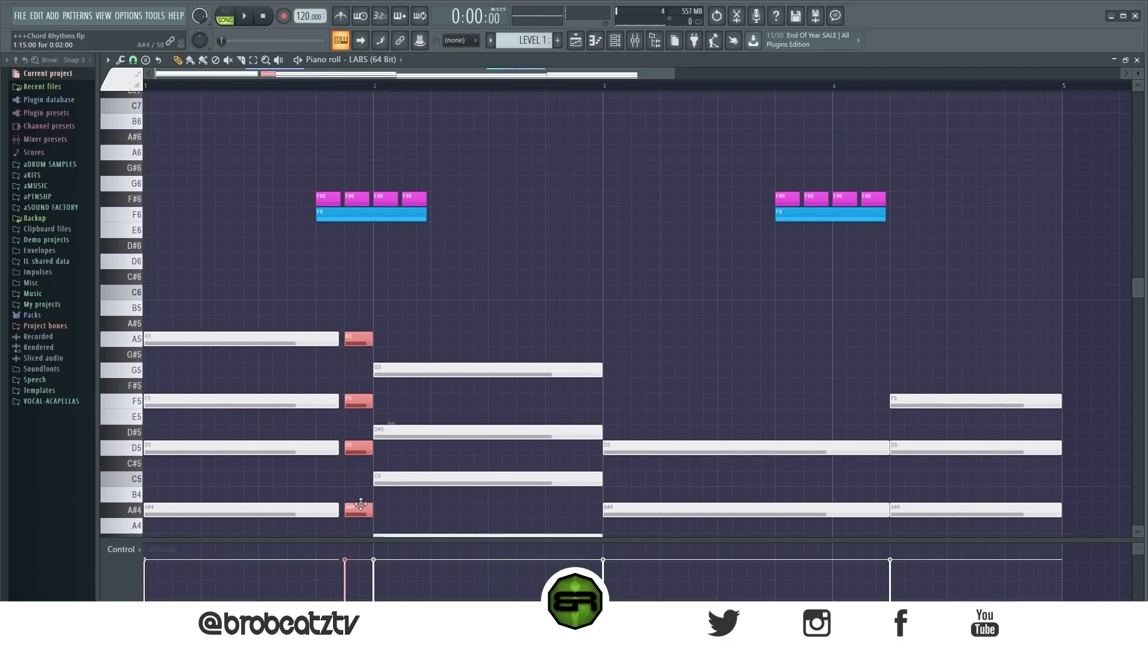
pyautogui.press('Delete')
pyautogui.moveTo(345, 318); pyautogui.dragTo(369, 517)
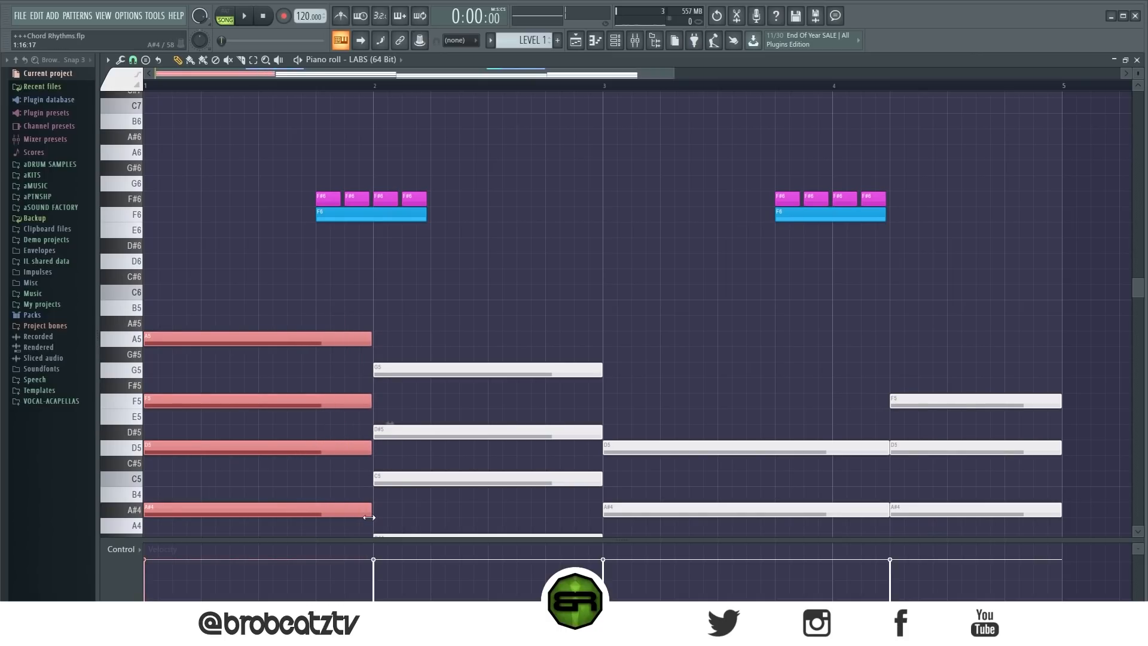
pyautogui.keyDown('ctrl'); pyautogui.click(402, 524); pyautogui.keyUp('ctrl')
pyautogui.moveTo(408, 195); pyautogui.dragTo(383, 203)
pyautogui.scroll(-2, 389, 372)
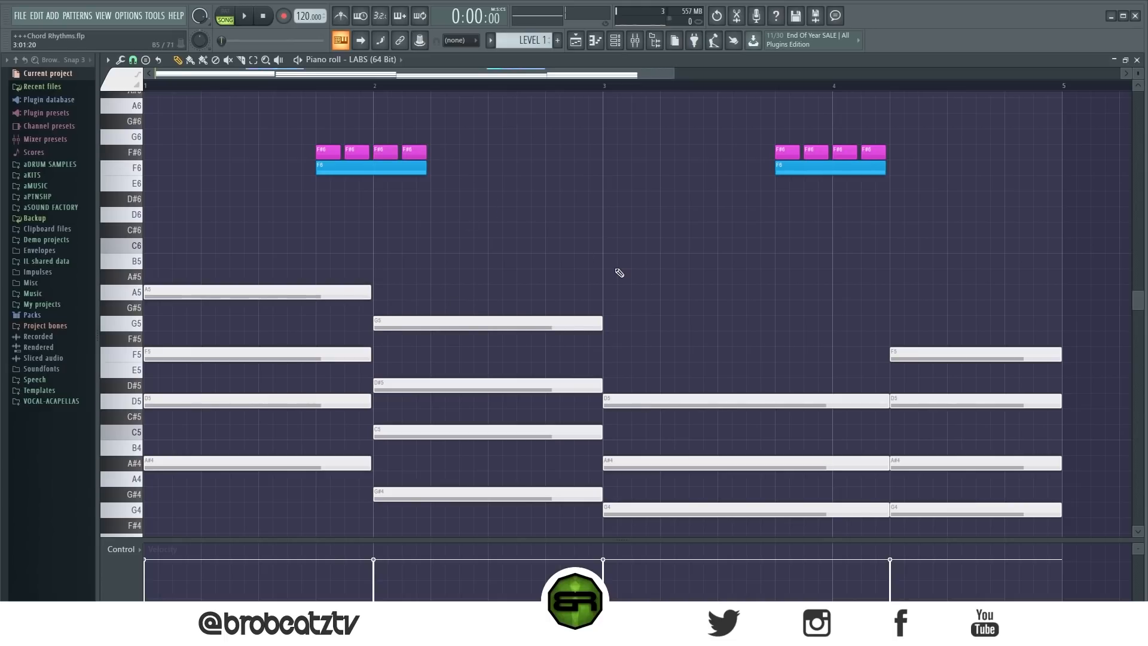
# Step: Delay the start of the second chord's G5 and D#5 notes by half a beat and play the result
pyautogui.moveTo(387, 313); pyautogui.dragTo(406, 387)
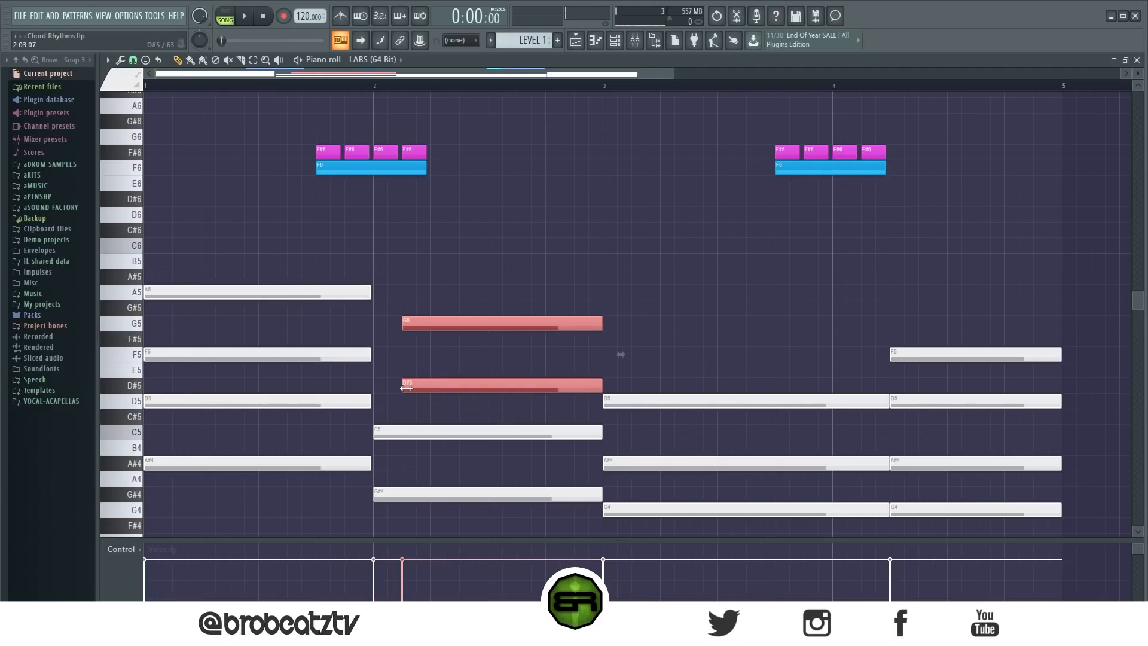
pyautogui.click(408, 151)
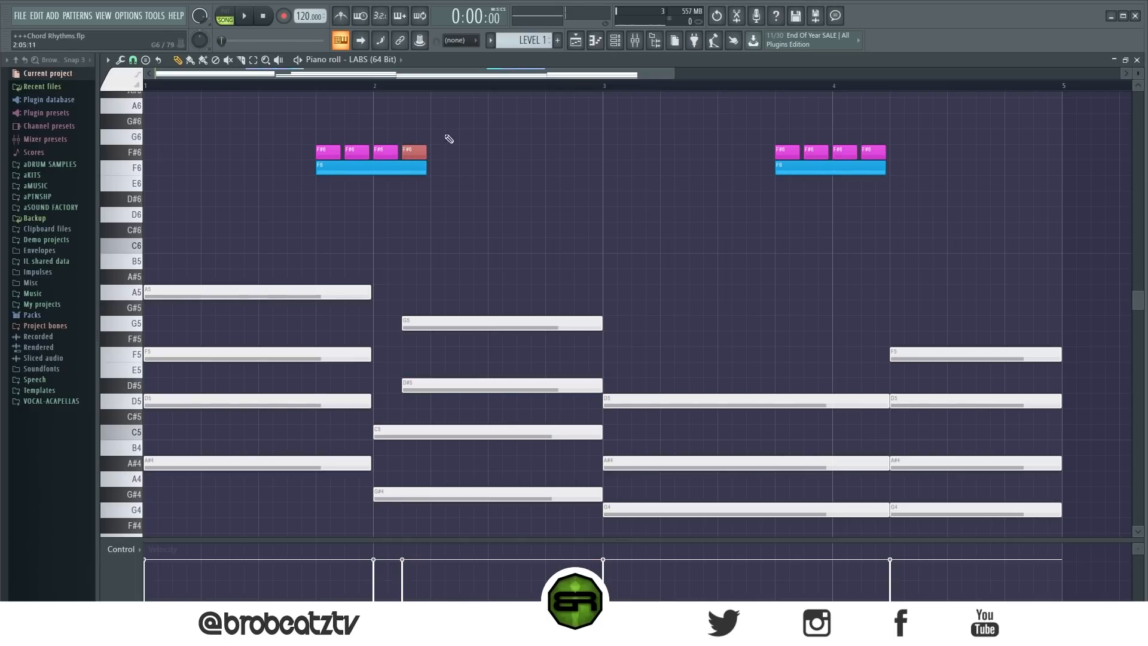
pyautogui.press('space')
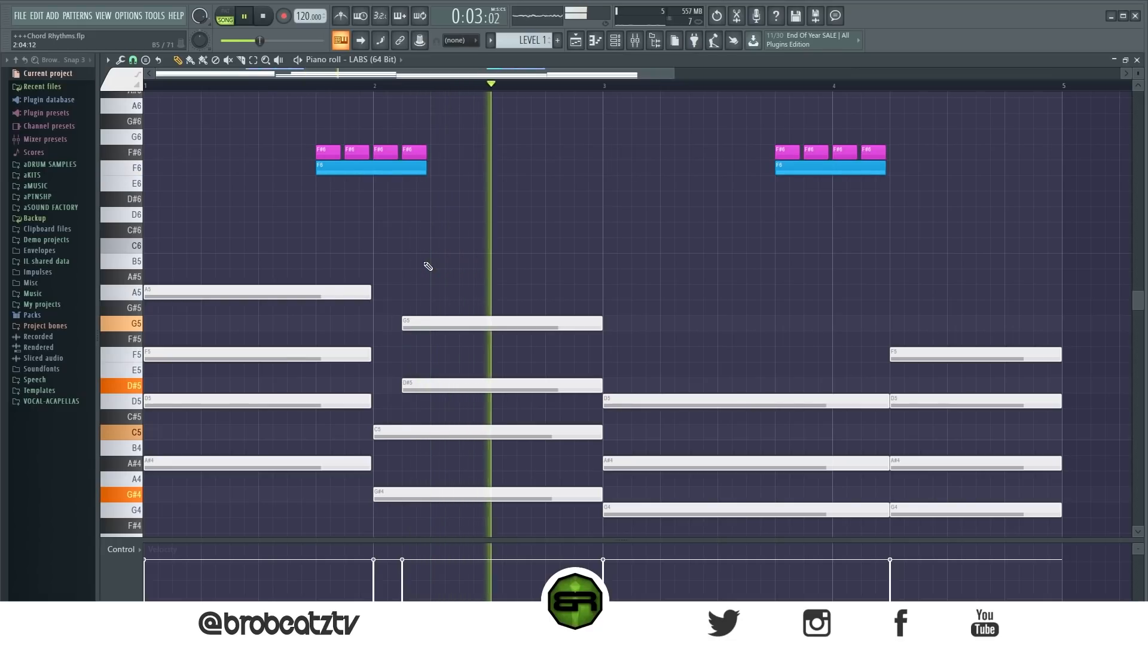
pyautogui.scroll(-1, 592, 295)
pyautogui.press('space')
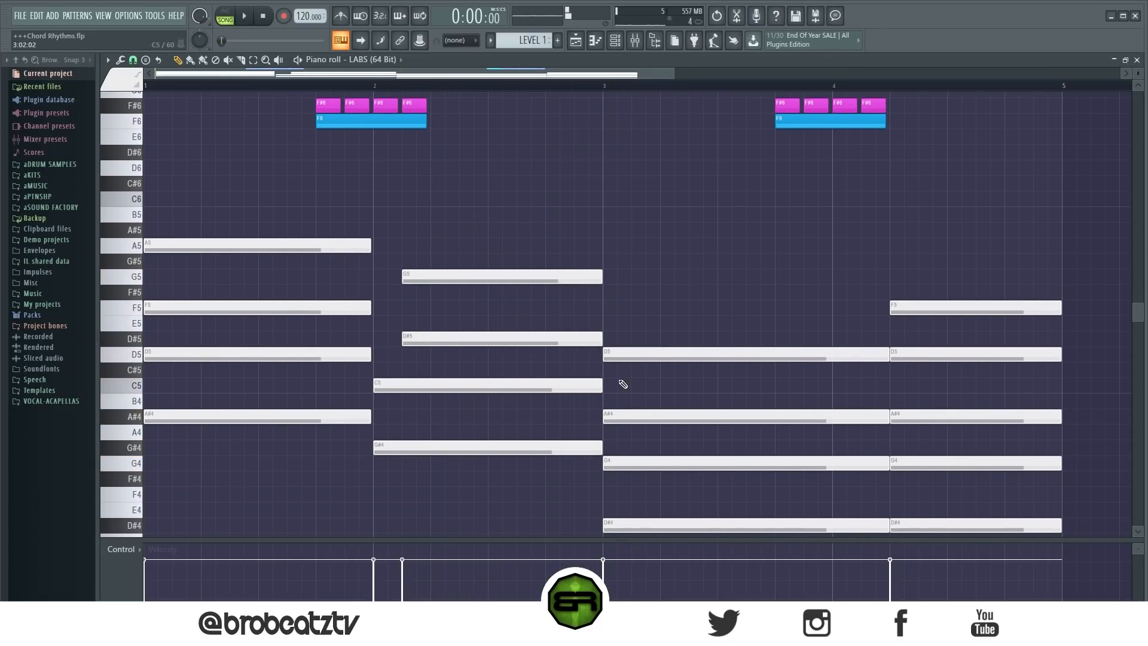
# Step: Highlight the last beat of bar 1 with the first beat of bar 2, and examine the notes of the third chord
pyautogui.moveTo(641, 306); pyautogui.dragTo(621, 434)
pyautogui.scroll(2, 348, 230)
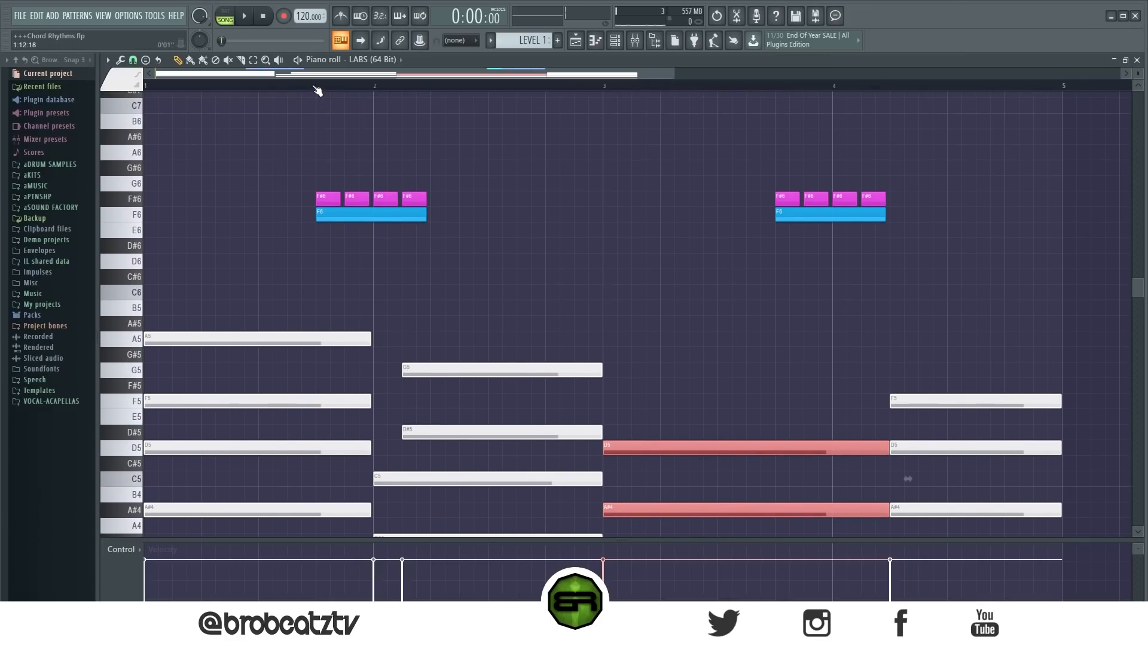
pyautogui.moveTo(318, 90); pyautogui.dragTo(427, 115)
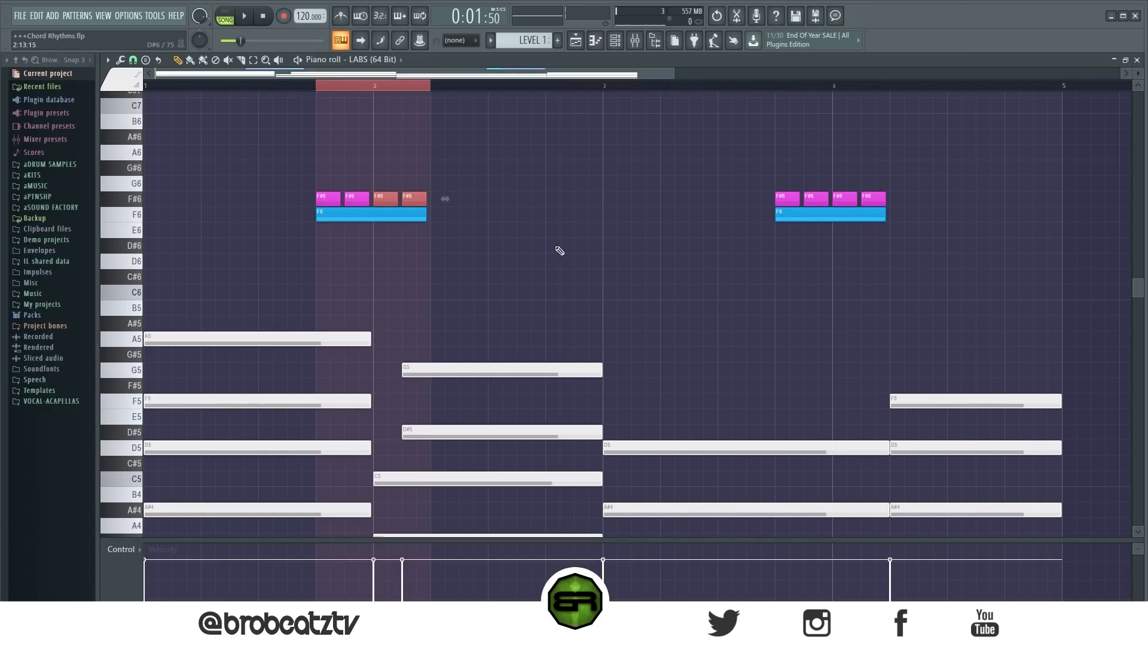
pyautogui.scroll(-2, 559, 251)
pyautogui.moveTo(359, 245); pyautogui.dragTo(384, 436)
pyautogui.click(468, 193)
pyautogui.moveTo(807, 328); pyautogui.dragTo(835, 522)
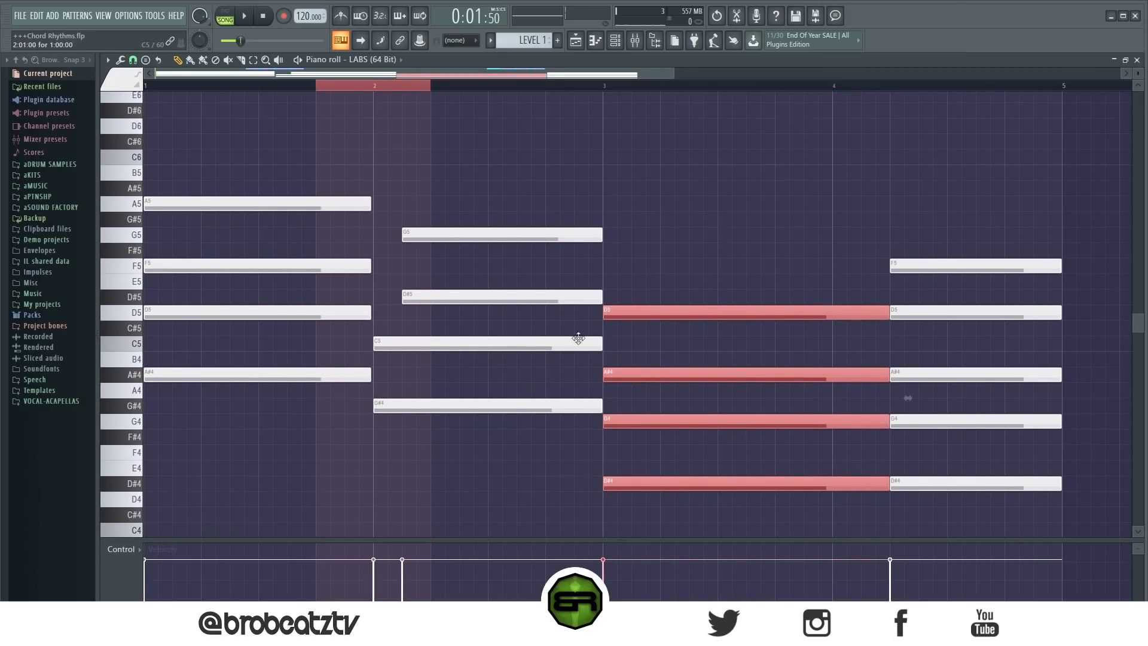
pyautogui.click(678, 278)
# Step: End the first chord one beat before bar 2 and extend the second chord's C5 and G#4 notes back to that point
pyautogui.moveTo(308, 168); pyautogui.dragTo(325, 413)
pyautogui.moveTo(368, 376); pyautogui.dragTo(318, 378)
pyautogui.moveTo(360, 244); pyautogui.dragTo(303, 410)
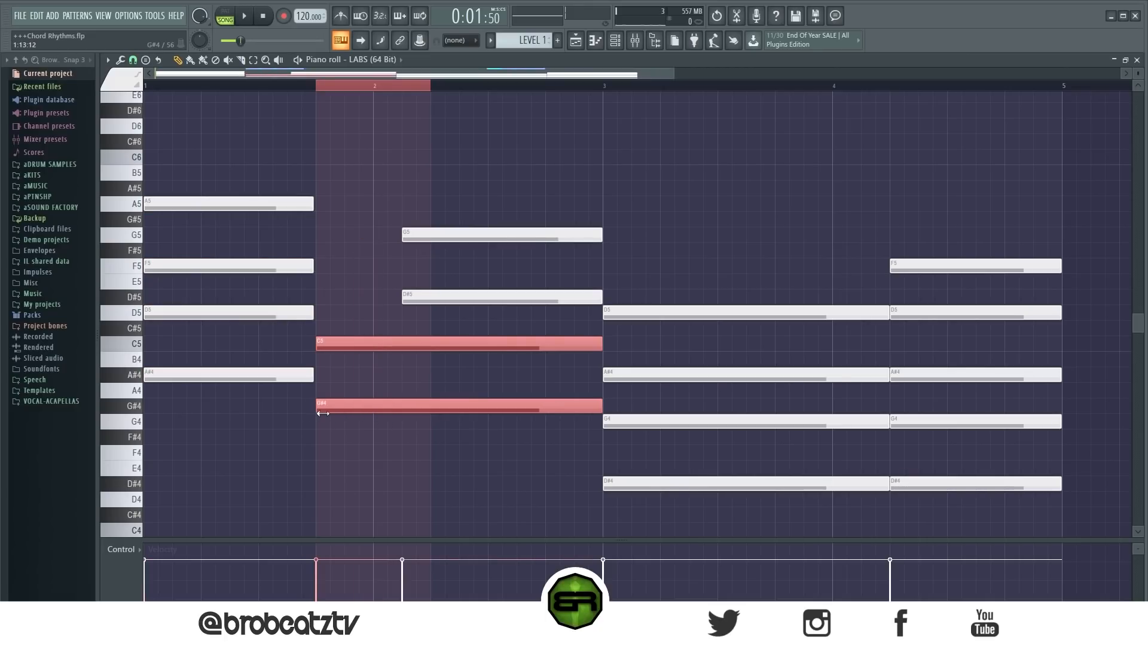
# Step: Extend the second chord's G5 and D#5 notes back to start half a beat before bar 2
pyautogui.scroll(2, 347, 422)
pyautogui.keyDown('ctrl'); pyautogui.click(366, 366); pyautogui.keyUp('ctrl')
pyautogui.moveTo(399, 306); pyautogui.dragTo(414, 417)
pyautogui.keyDown('ctrl'); pyautogui.click(403, 408); pyautogui.keyUp('ctrl')
pyautogui.moveTo(390, 306); pyautogui.dragTo(386, 392)
pyautogui.keyDown('ctrl'); pyautogui.click(387, 401); pyautogui.keyUp('ctrl')
pyautogui.moveTo(375, 302); pyautogui.dragTo(352, 399)
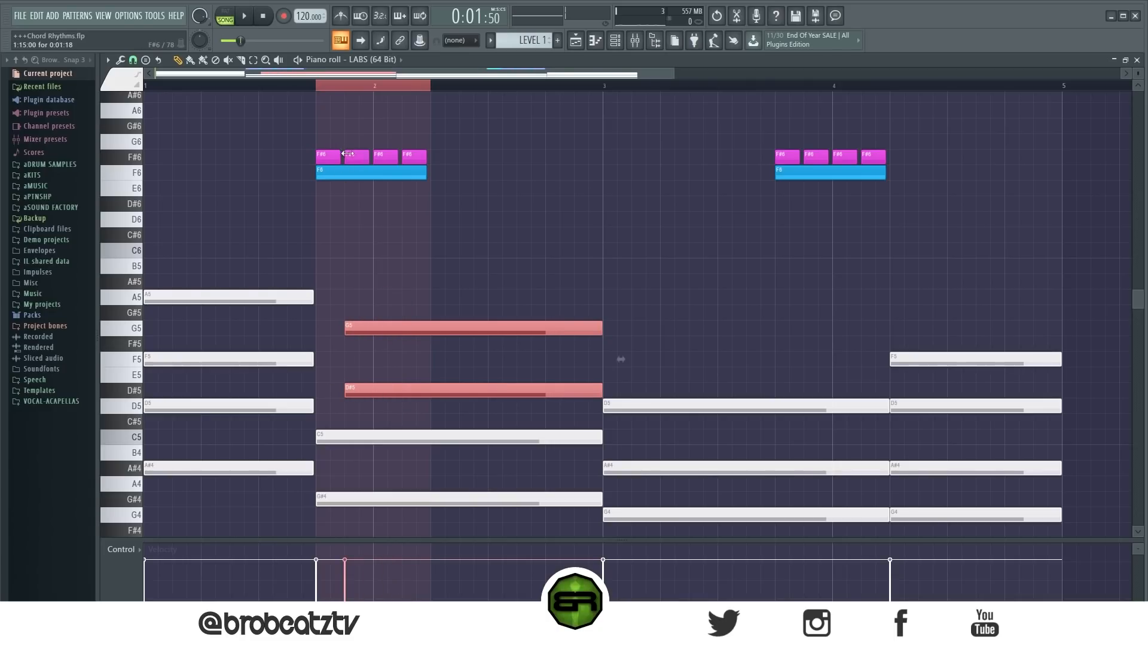
pyautogui.rightClick(366, 327)
pyautogui.hotkey('ctrl', 'z')
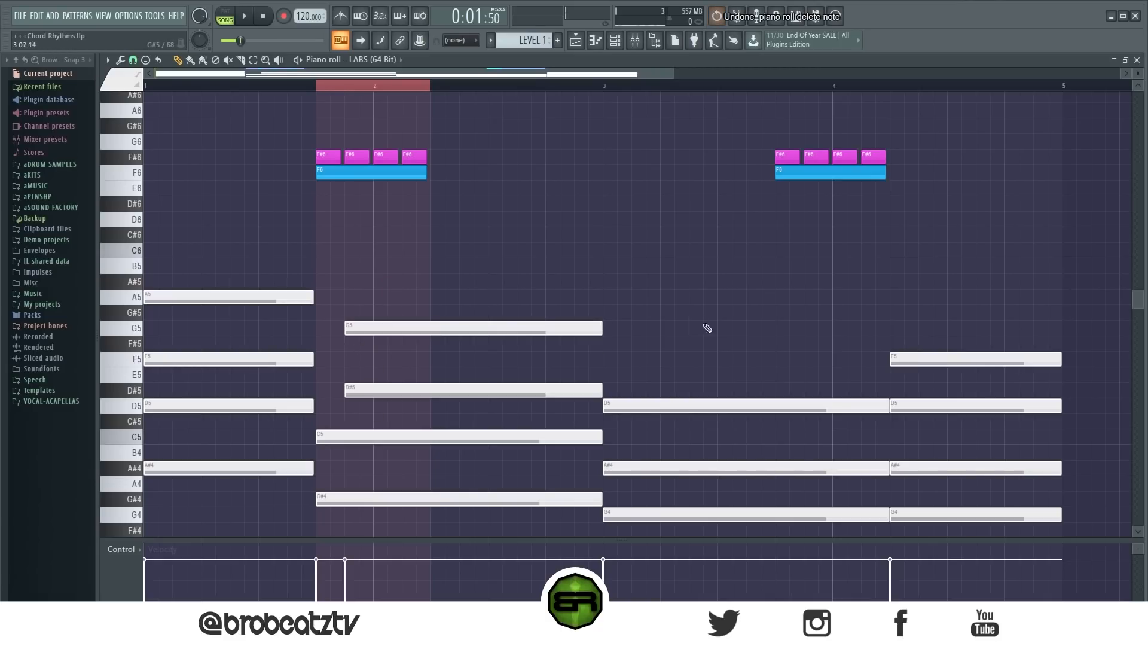
# Step: Delay the start of the fourth chord's F5, D5 and A#4 notes by half a beat
pyautogui.scroll(-1, 690, 355)
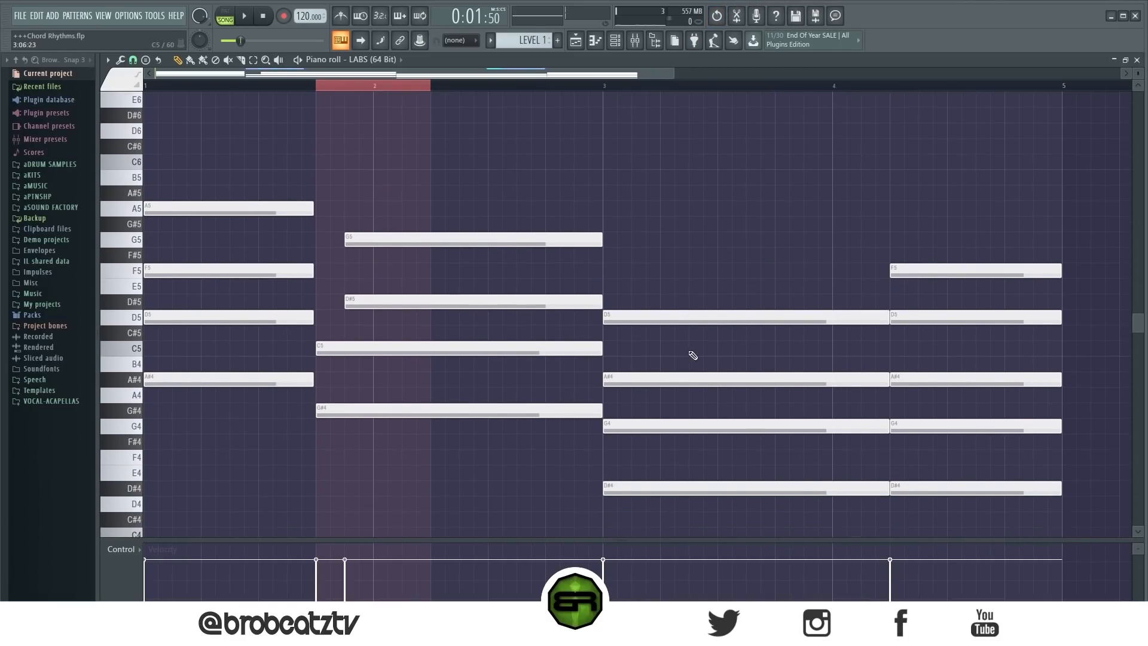
pyautogui.moveTo(818, 244); pyautogui.dragTo(846, 483)
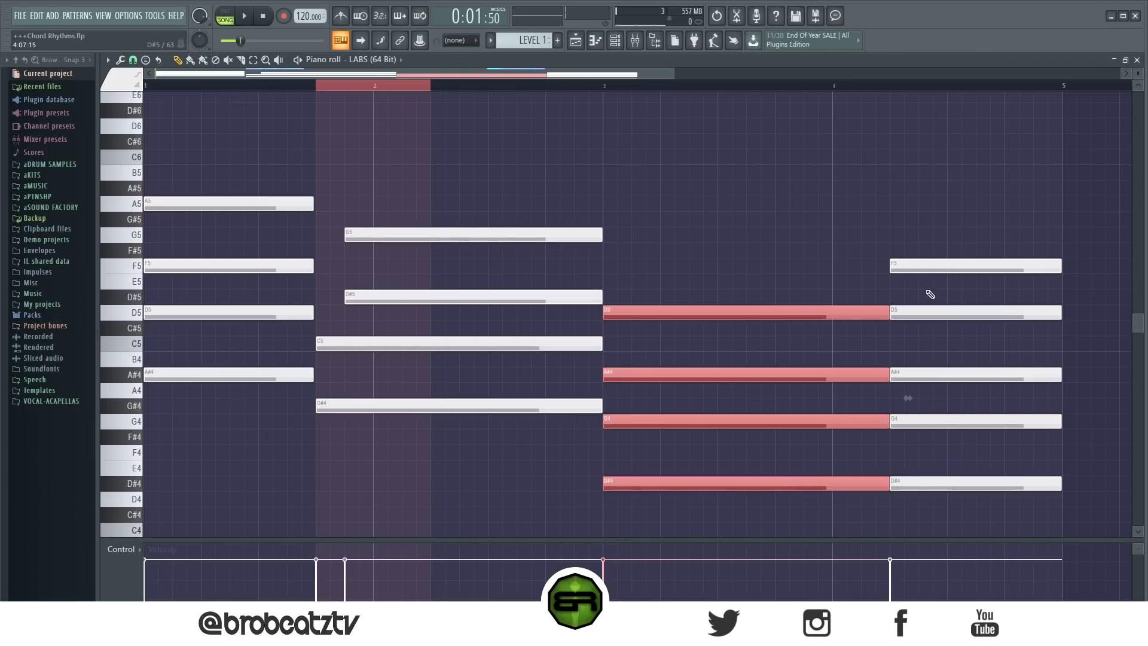
pyautogui.moveTo(930, 244); pyautogui.dragTo(904, 323)
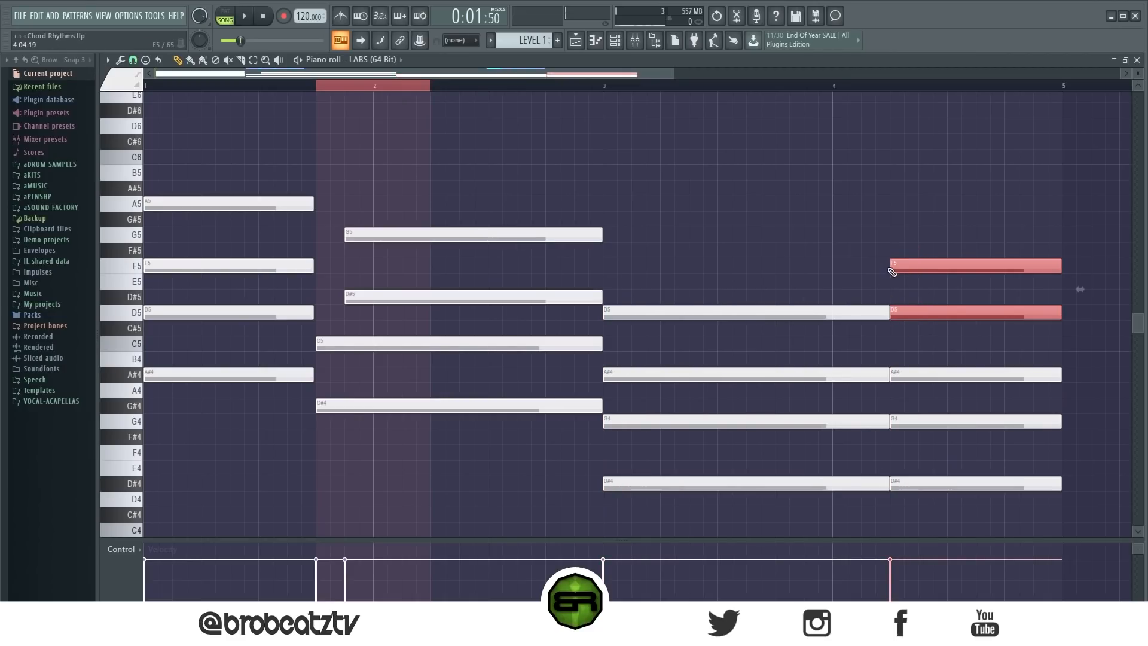
pyautogui.moveTo(892, 272); pyautogui.dragTo(914, 272)
pyautogui.click(866, 257)
pyautogui.scroll(1, 653, 254)
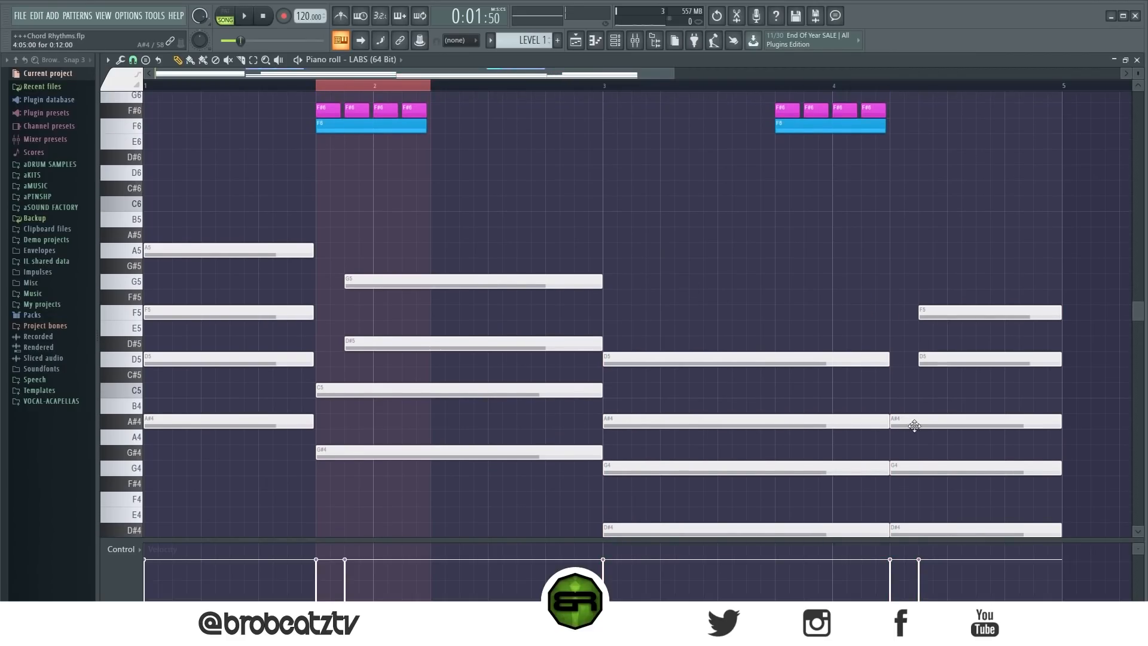
pyautogui.moveTo(895, 424); pyautogui.dragTo(918, 424)
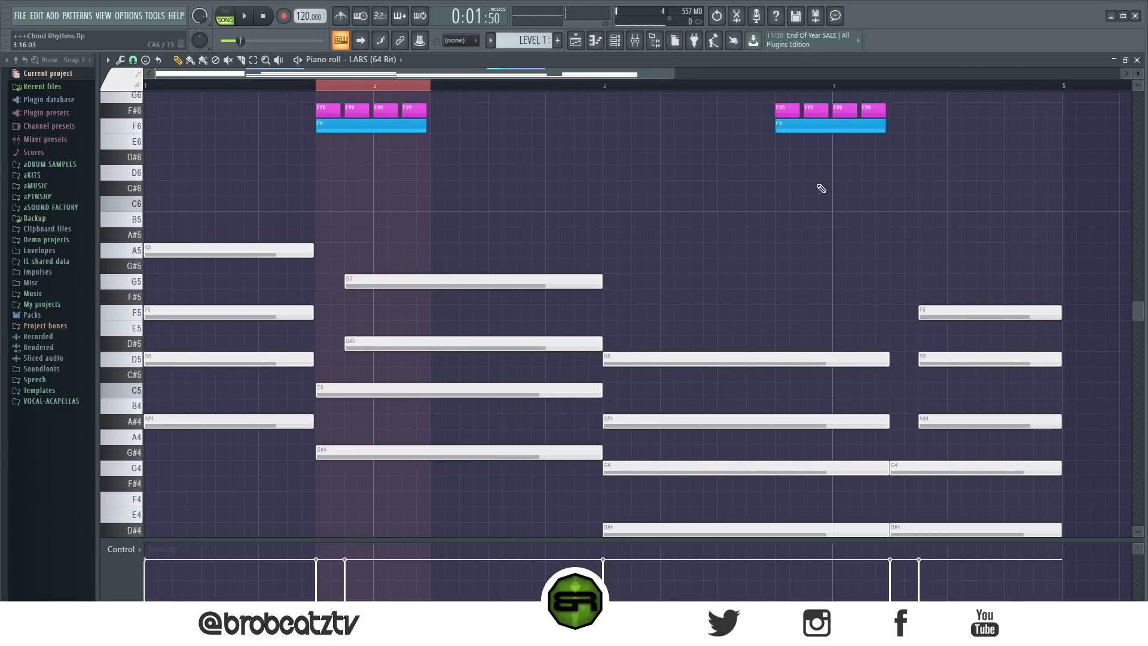
# Step: Play back the four-chord progression with its staggered upper notes and stop it in bar 4
pyautogui.moveTo(774, 85); pyautogui.dragTo(877, 96)
pyautogui.keyDown('ctrl'); pyautogui.click(873, 89); pyautogui.keyUp('ctrl')
pyautogui.press('space')
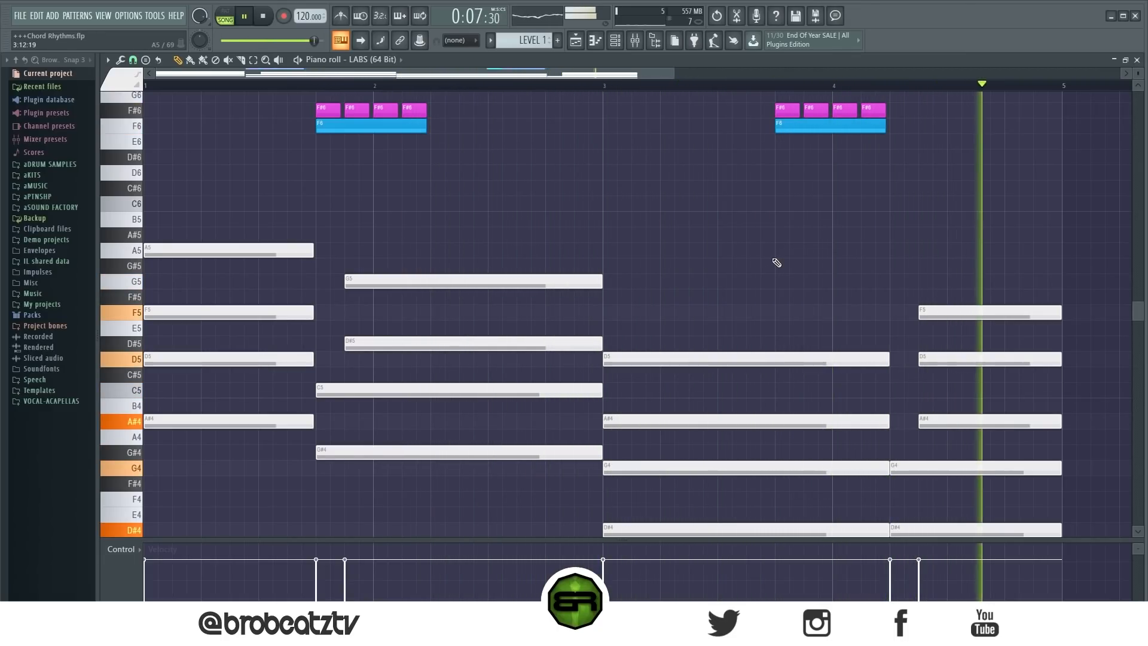
pyautogui.press('space')
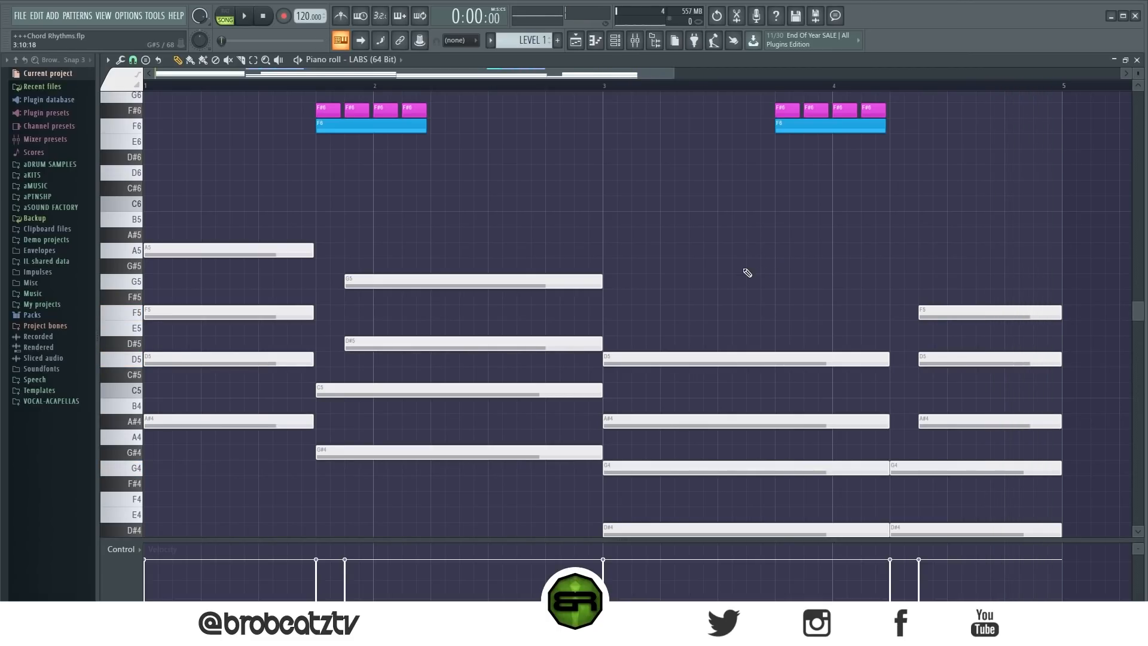
# Step: Examine the guide hits in bar 2, highlighting bars 1 and 2 and after that only the last two beats of bar 2
pyautogui.scroll(-2, 716, 253)
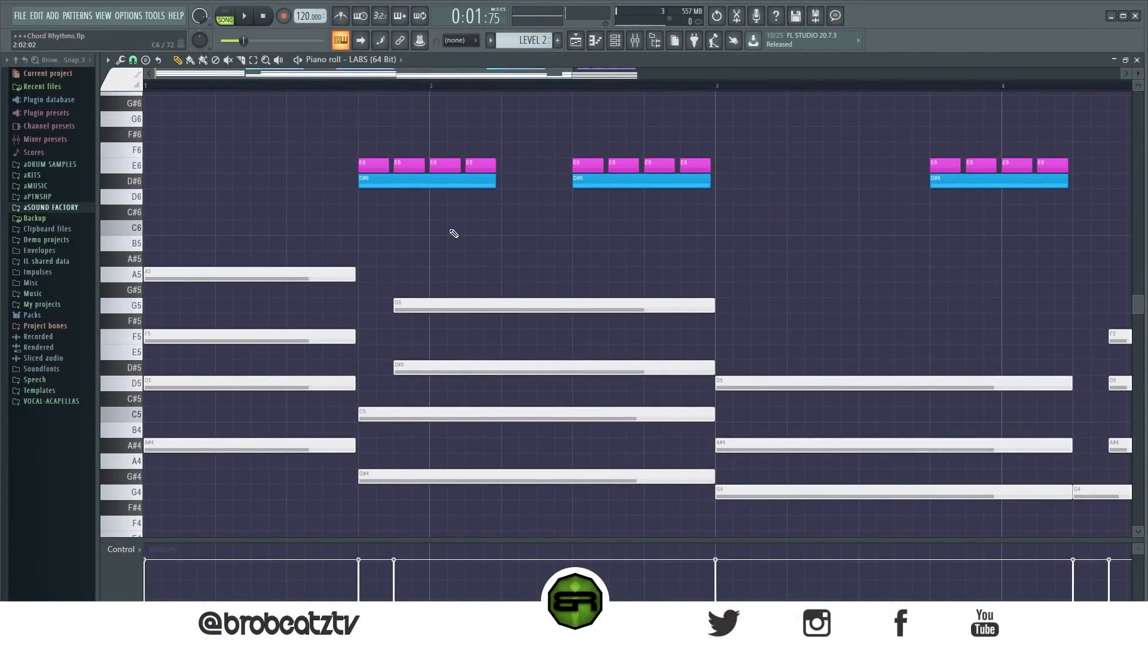
pyautogui.keyDown('ctrl'); pyautogui.moveTo(323, 128); pyautogui.dragTo(540, 207); pyautogui.keyUp('ctrl')
pyautogui.keyDown('ctrl'); pyautogui.click(566, 220); pyautogui.keyUp('ctrl')
pyautogui.keyDown('ctrl'); pyautogui.moveTo(567, 151); pyautogui.dragTo(713, 182); pyautogui.keyUp('ctrl')
pyautogui.keyDown('ctrl'); pyautogui.click(697, 239); pyautogui.keyUp('ctrl')
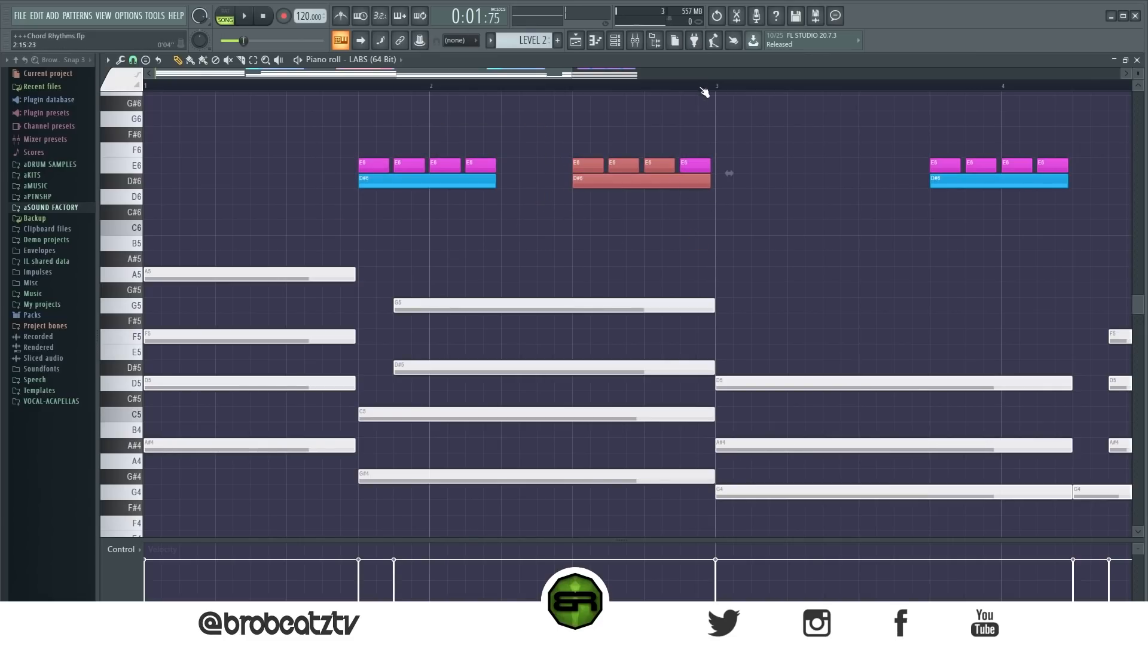
pyautogui.keyDown('ctrl'); pyautogui.click(713, 129); pyautogui.keyUp('ctrl')
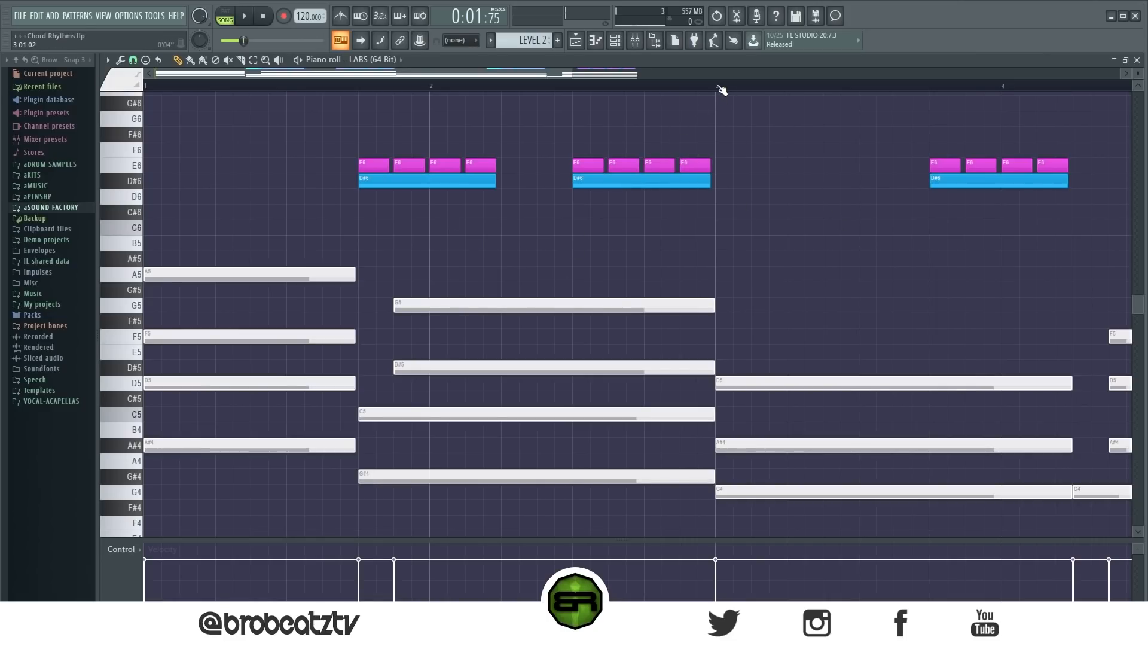
pyautogui.moveTo(720, 90); pyautogui.dragTo(96, 96)
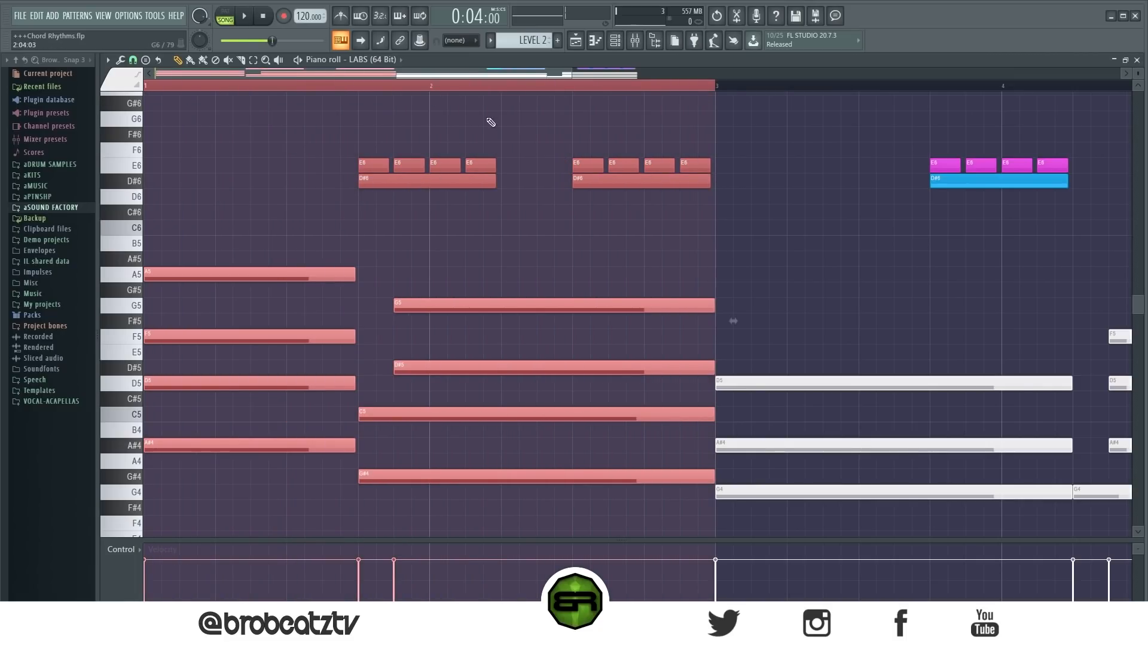
pyautogui.moveTo(575, 90); pyautogui.dragTo(715, 90)
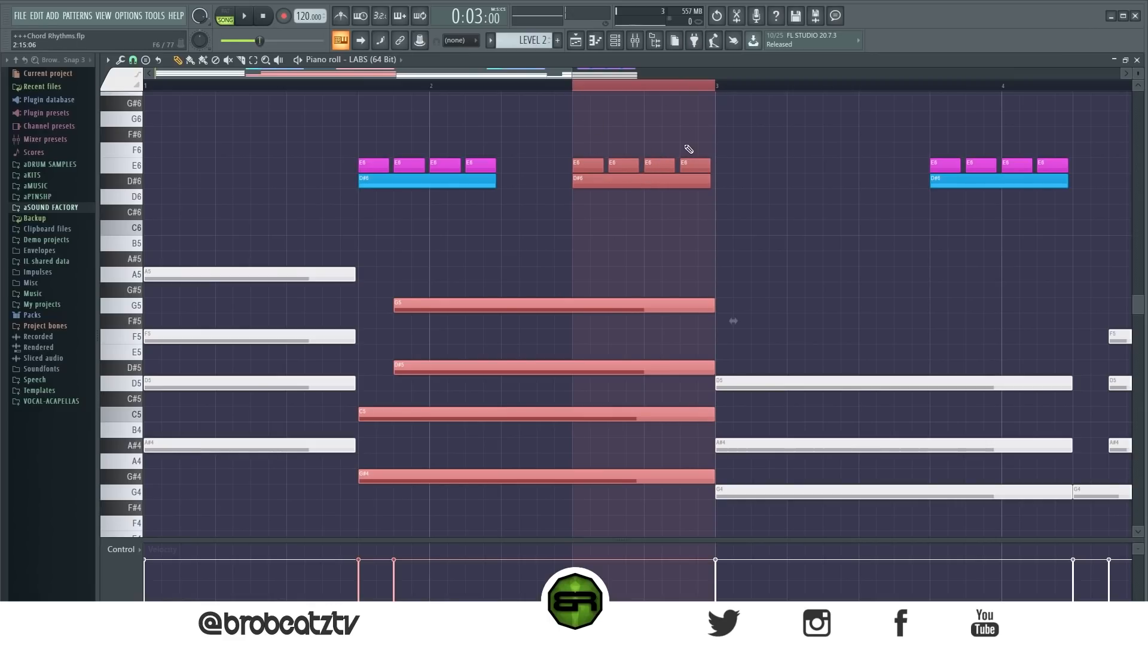
# Step: Slice all four notes of the second chord at beat 3 of bar 2
pyautogui.moveTo(614, 218); pyautogui.dragTo(605, 549)
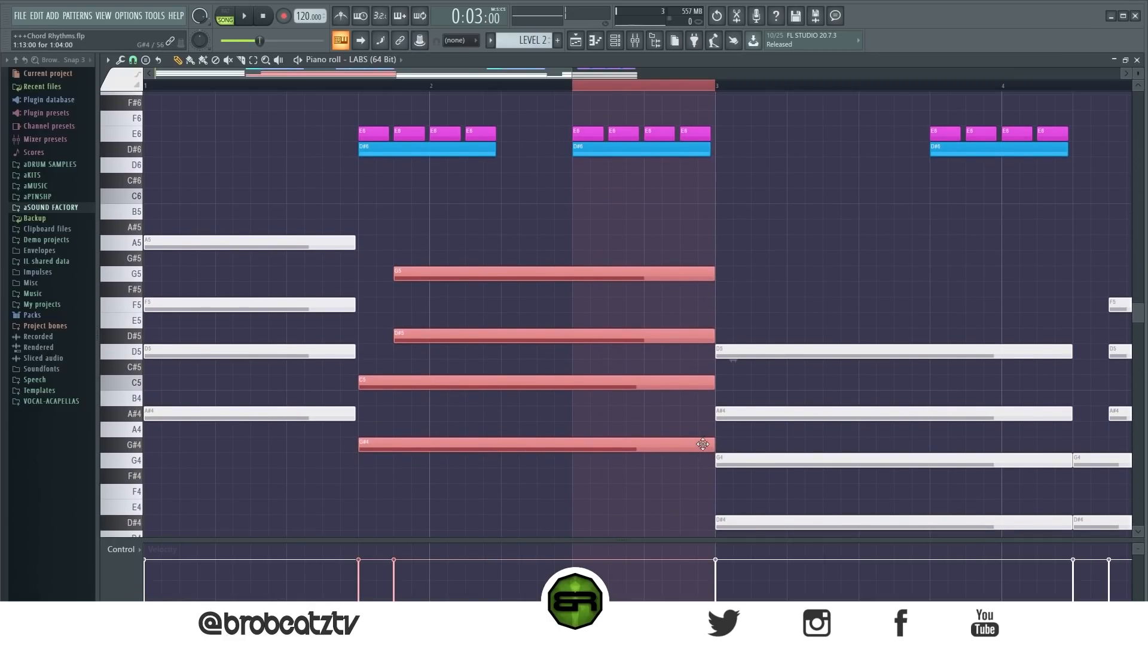
pyautogui.moveTo(712, 443)
pyautogui.mouseDown()
pyautogui.moveTo(567, 439)
pyautogui.moveTo(713, 440)
pyautogui.mouseUp()
pyautogui.scroll(1, 682, 211)
pyautogui.keyDown('ctrl'); pyautogui.click(724, 229); pyautogui.keyUp('ctrl')
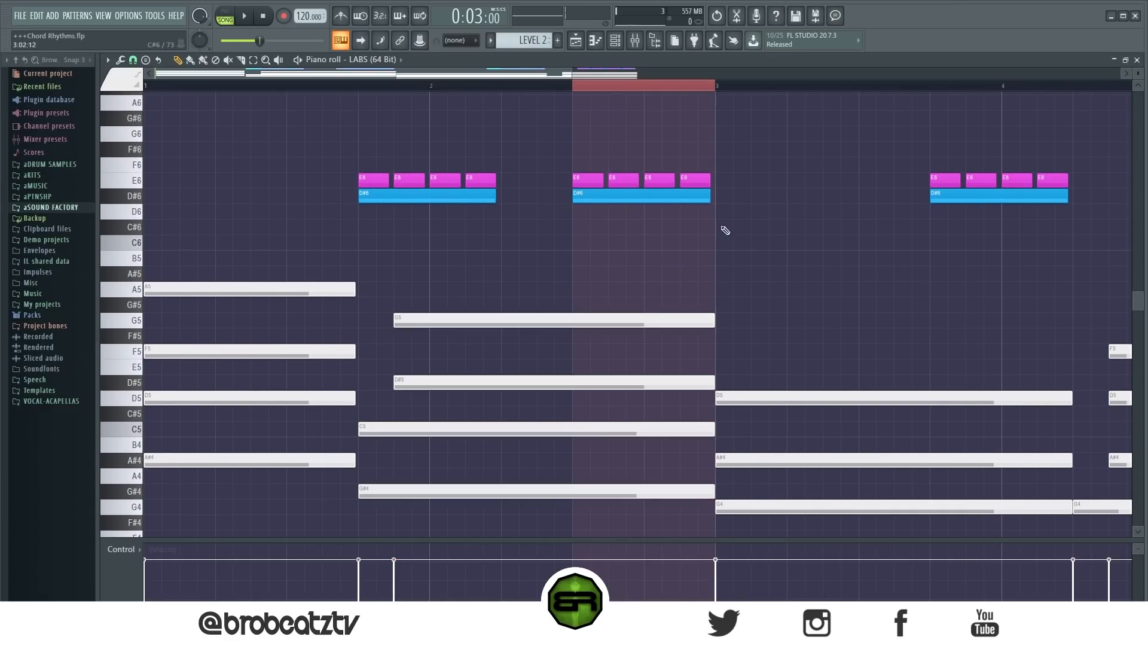
pyautogui.moveTo(572, 263); pyautogui.dragTo(572, 490)
pyautogui.click(177, 60)
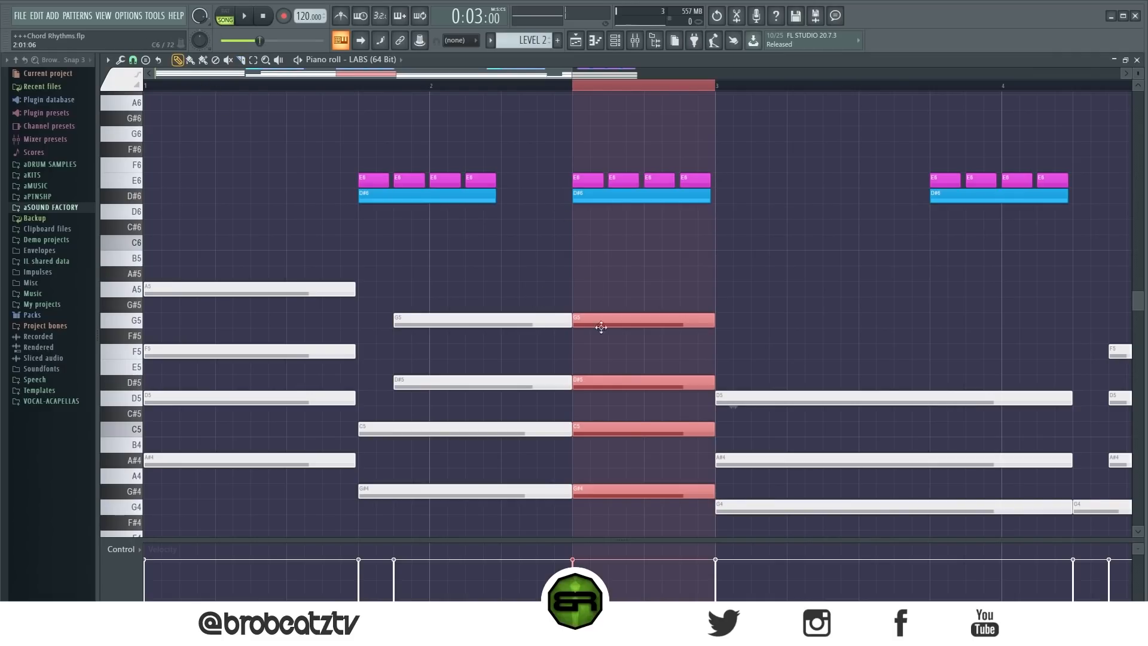
# Step: Split the second chord's last two beats into four half-beat chord repeats and play the result
pyautogui.moveTo(633, 317)
pyautogui.mouseDown()
pyautogui.moveTo(636, 227)
pyautogui.moveTo(627, 315)
pyautogui.mouseUp()
pyautogui.moveTo(557, 288); pyautogui.dragTo(572, 506)
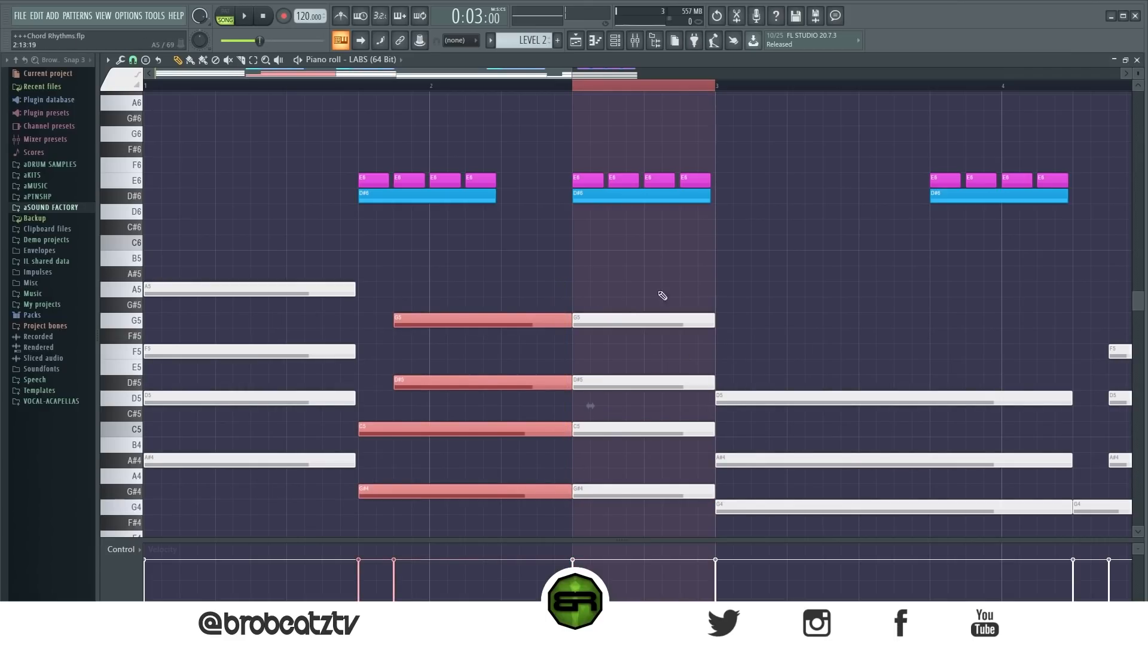
pyautogui.moveTo(643, 297); pyautogui.dragTo(651, 485)
pyautogui.keyDown('ctrl'); pyautogui.click(783, 290); pyautogui.keyUp('ctrl')
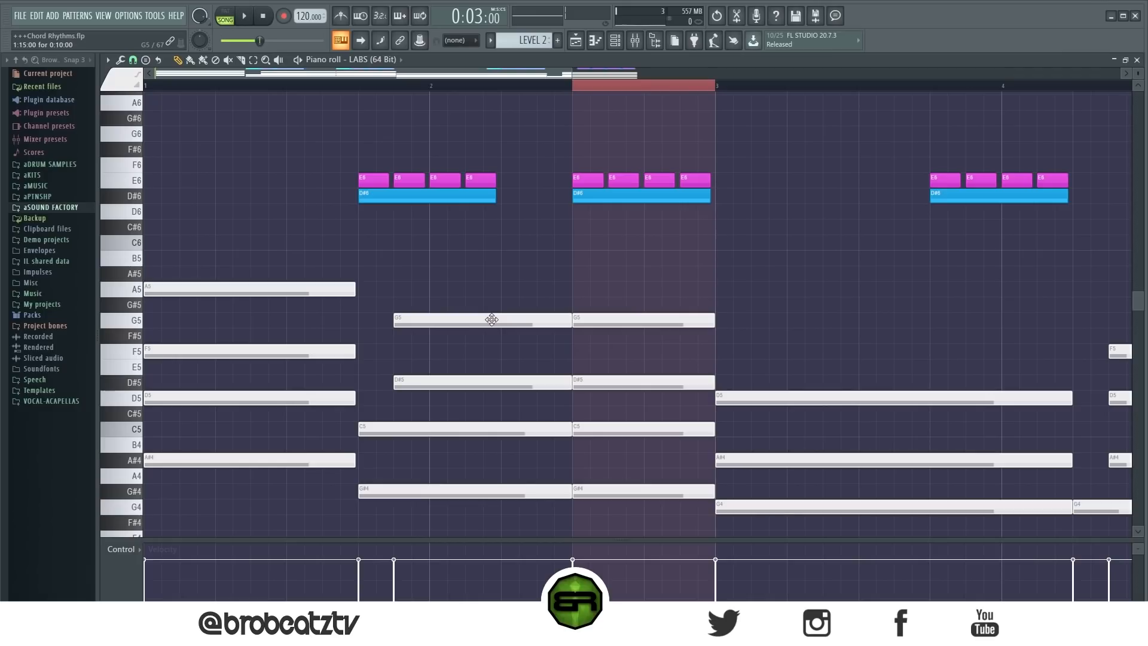
pyautogui.moveTo(603, 268); pyautogui.dragTo(627, 500)
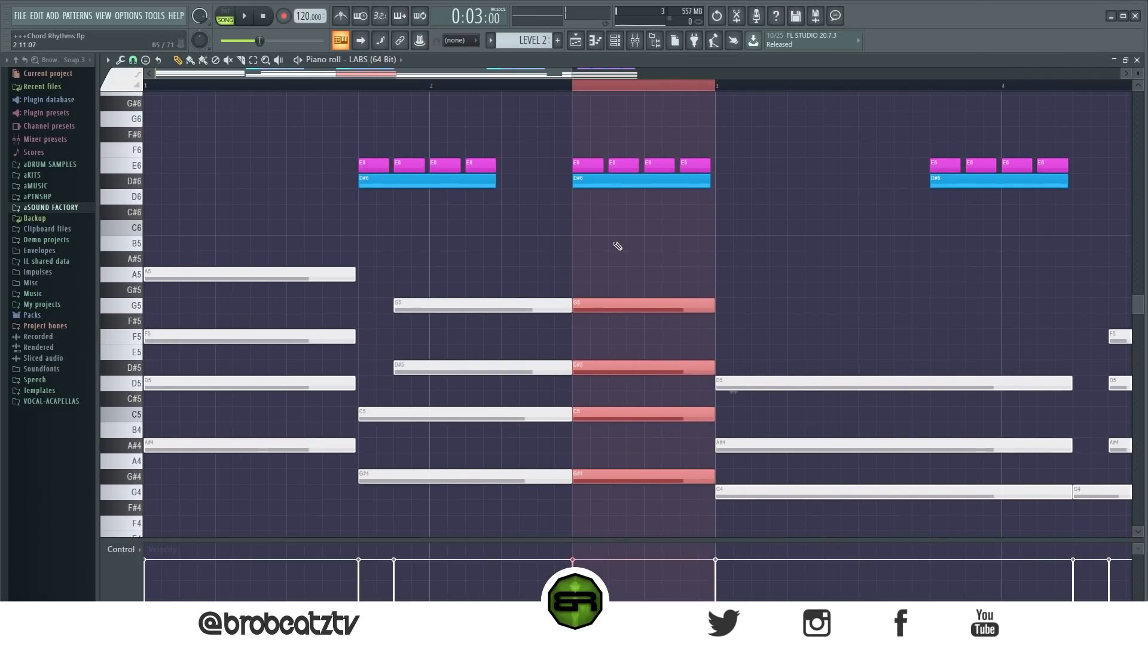
pyautogui.click(600, 284)
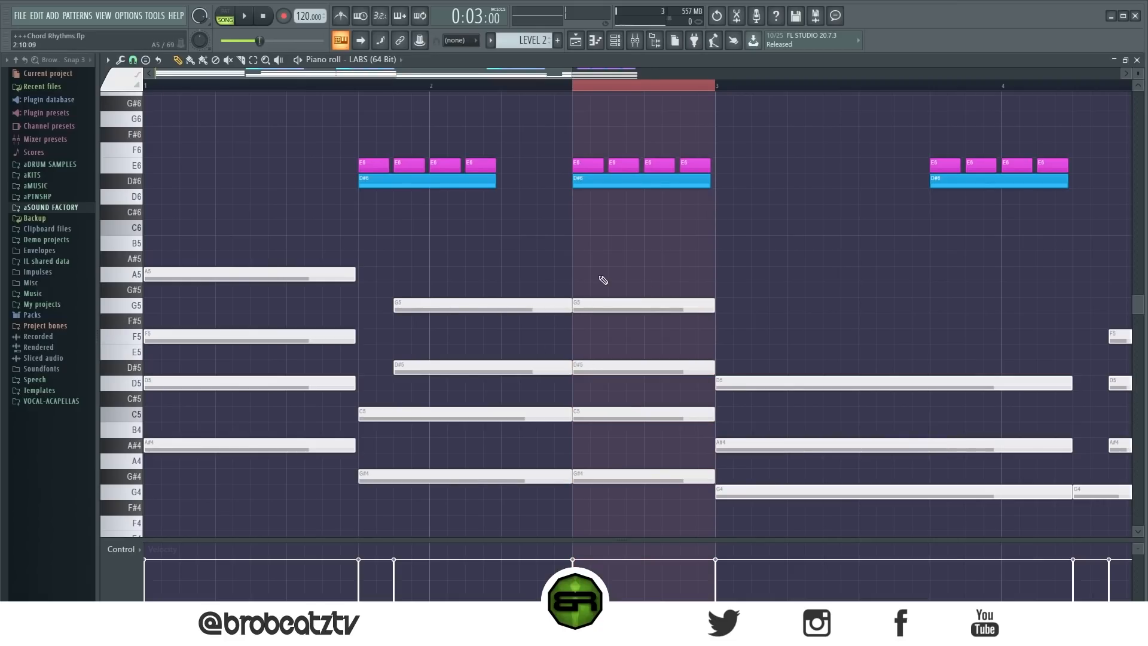
pyautogui.moveTo(681, 285)
pyautogui.mouseDown()
pyautogui.moveTo(682, 498)
pyautogui.moveTo(597, 486)
pyautogui.moveTo(667, 479)
pyautogui.mouseUp()
pyautogui.moveTo(667, 479); pyautogui.dragTo(709, 477)
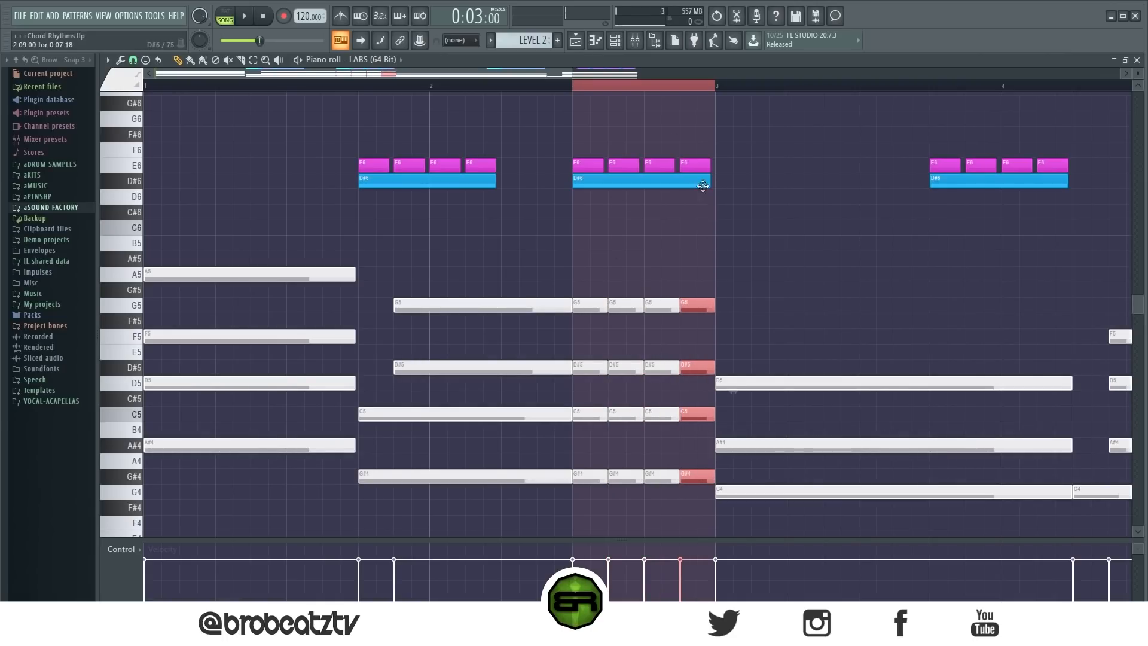
pyautogui.press('space')
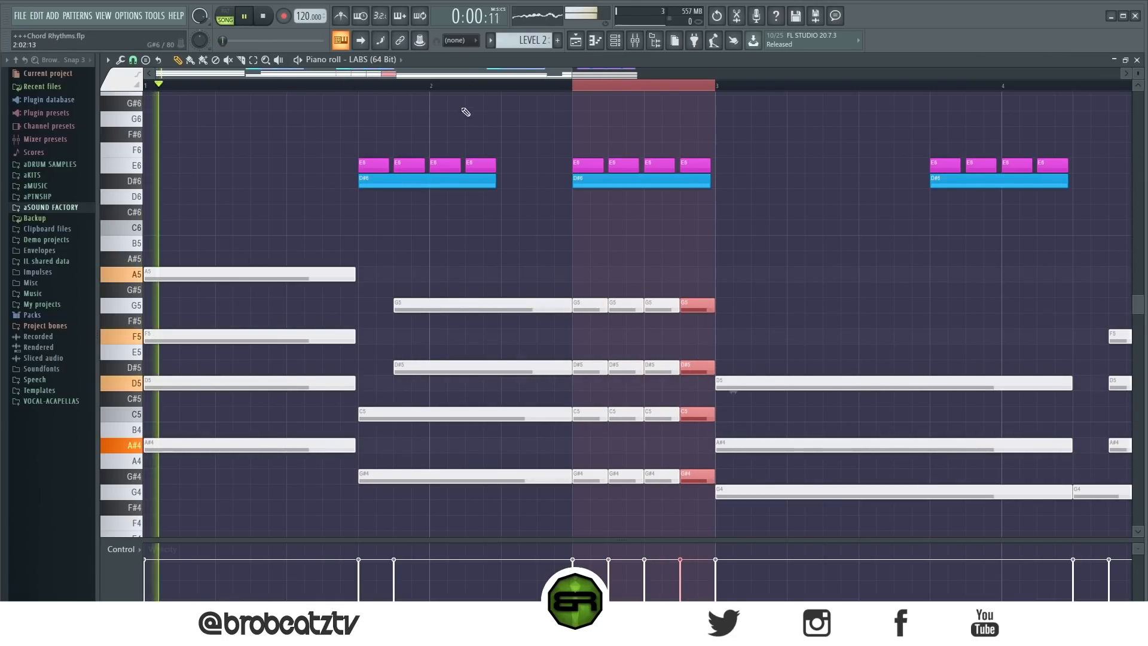
pyautogui.click(778, 246)
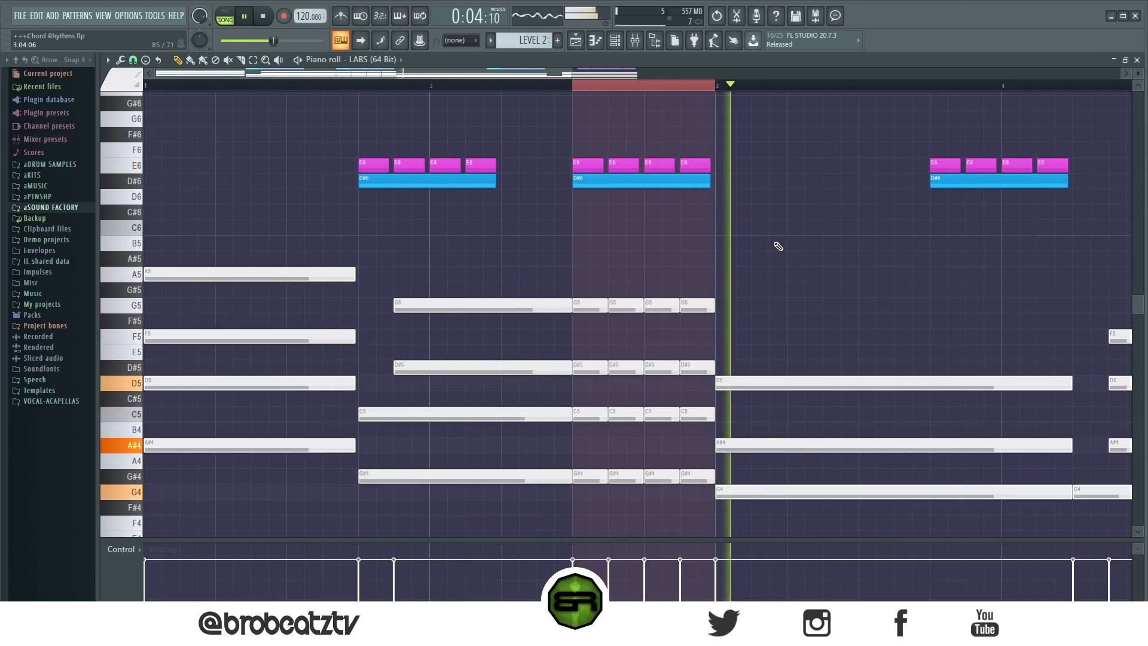
pyautogui.press('space')
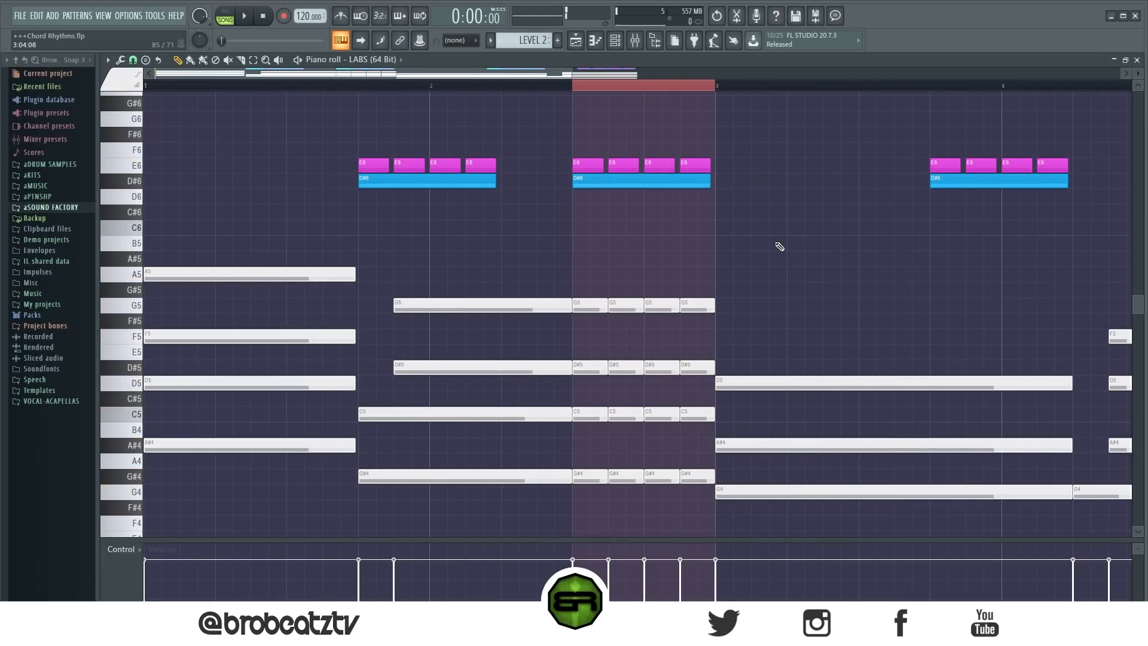
# Step: Delete the G5 and D#5 notes from the first and third half-beat repeats and play the result
pyautogui.moveTo(602, 283); pyautogui.dragTo(692, 495)
pyautogui.keyDown('ctrl'); pyautogui.click(690, 494); pyautogui.keyUp('ctrl')
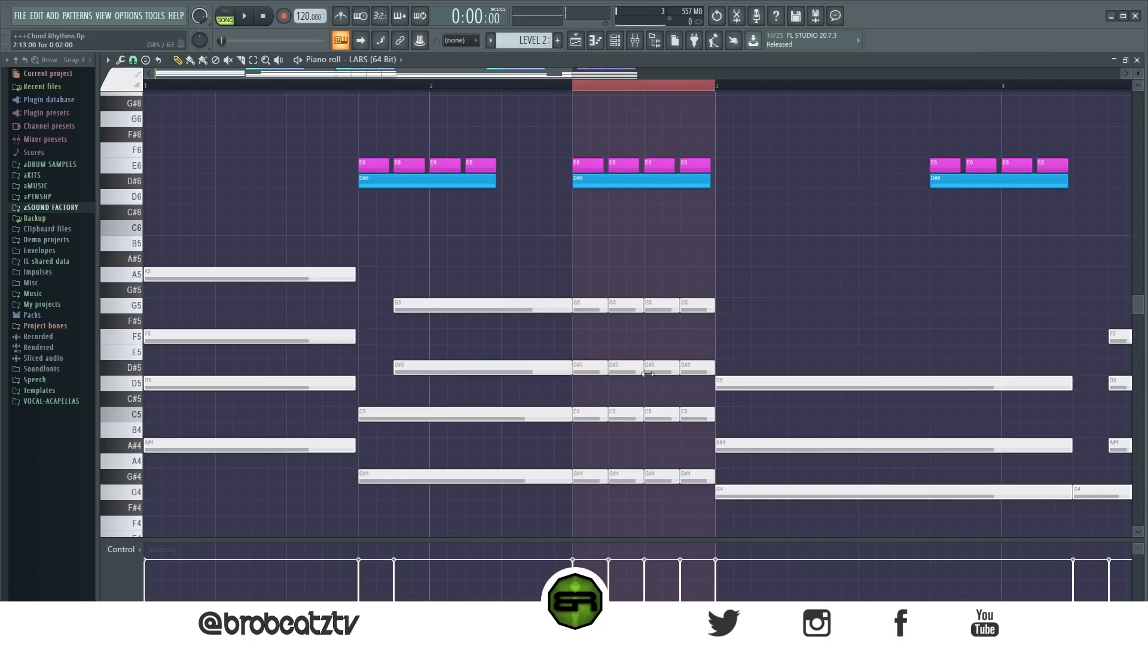
pyautogui.rightClick(590, 305)
pyautogui.rightClick(590, 367)
pyautogui.rightClick(662, 305)
pyautogui.rightClick(662, 367)
pyautogui.press('space')
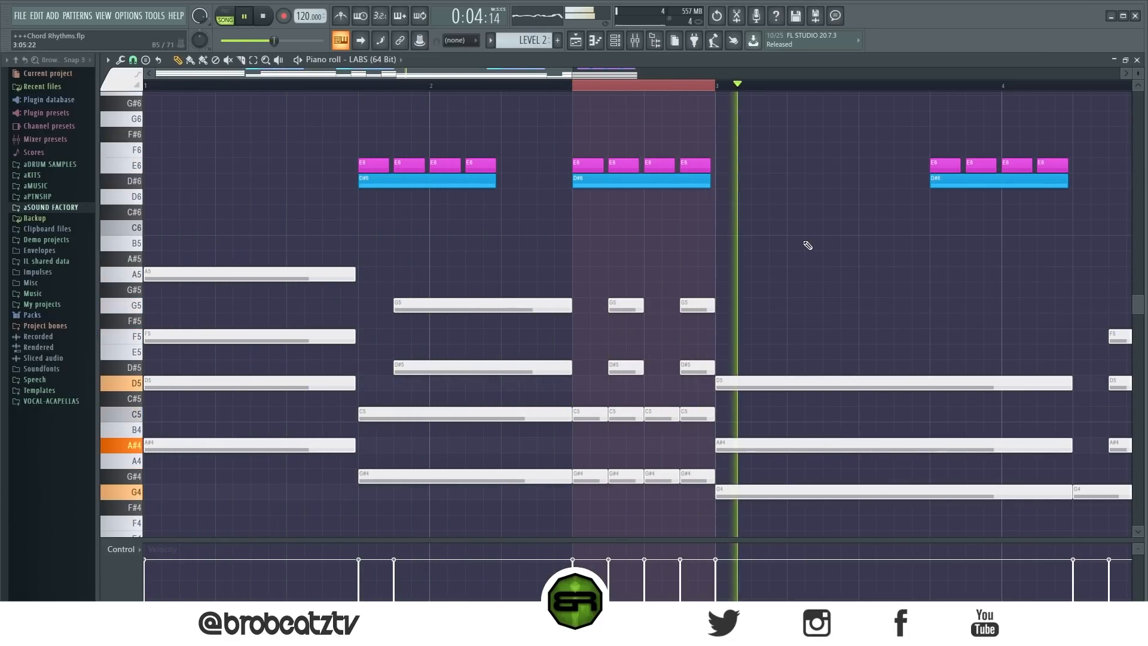
pyautogui.press('space')
# Step: Delete all remaining half-beat repeats and extend the second chord's four notes to the end of bar 2
pyautogui.rightClick(625, 303)
pyautogui.rightClick(630, 368)
pyautogui.rightClick(621, 413)
pyautogui.rightClick(598, 476)
pyautogui.rightClick(616, 476)
pyautogui.rightClick(602, 414)
pyautogui.rightClick(662, 414)
pyautogui.rightClick(670, 479)
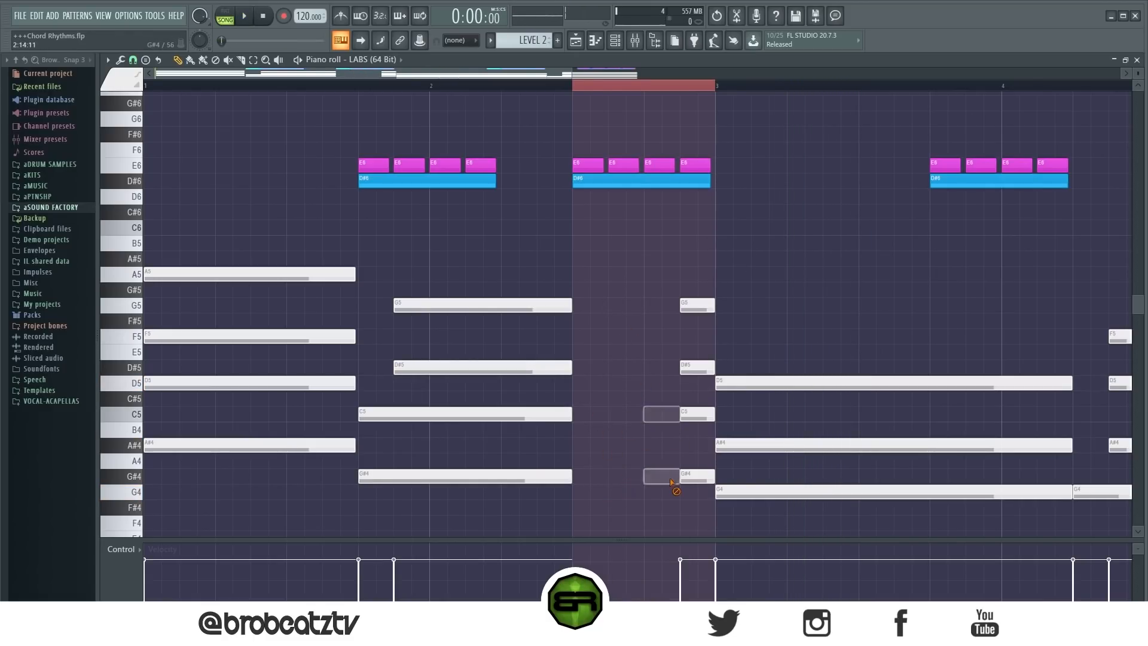
pyautogui.rightClick(688, 476)
pyautogui.rightClick(695, 414)
pyautogui.rightClick(697, 367)
pyautogui.rightClick(699, 308)
pyautogui.moveTo(584, 266)
pyautogui.mouseDown()
pyautogui.moveTo(551, 499)
pyautogui.moveTo(709, 489)
pyautogui.mouseUp()
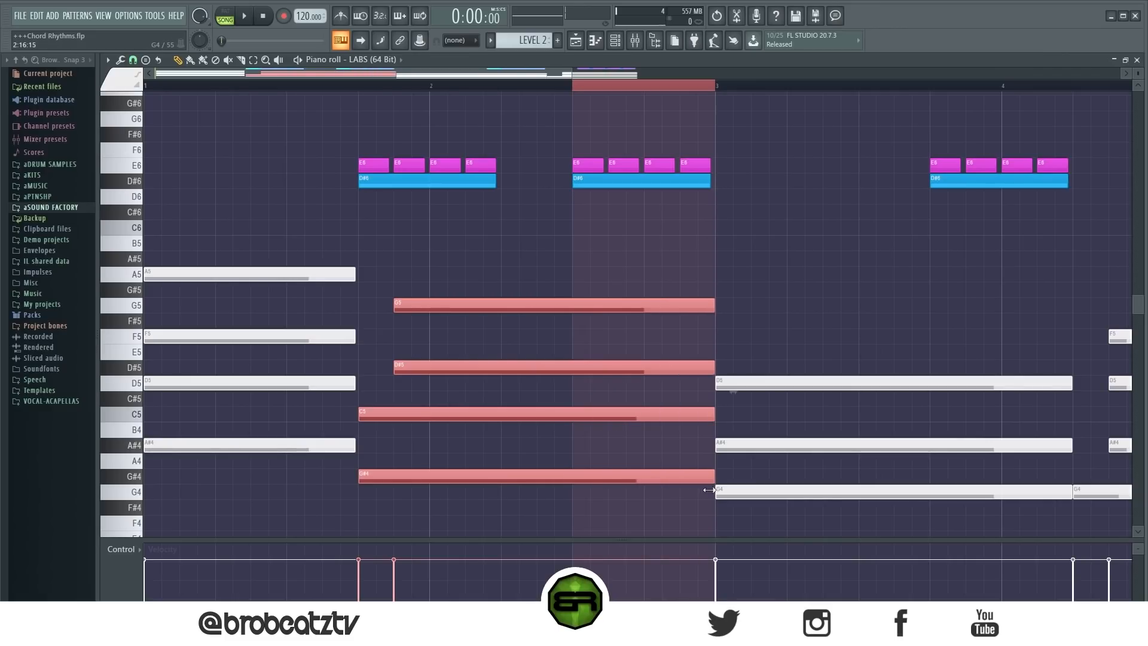
# Step: Mark the time range from beat 4 of bar 1 to beat 2 of bar 2, matching the first guide block
pyautogui.moveTo(365, 86); pyautogui.dragTo(501, 99)
pyautogui.keyDown('ctrl'); pyautogui.click(533, 129); pyautogui.keyUp('ctrl')
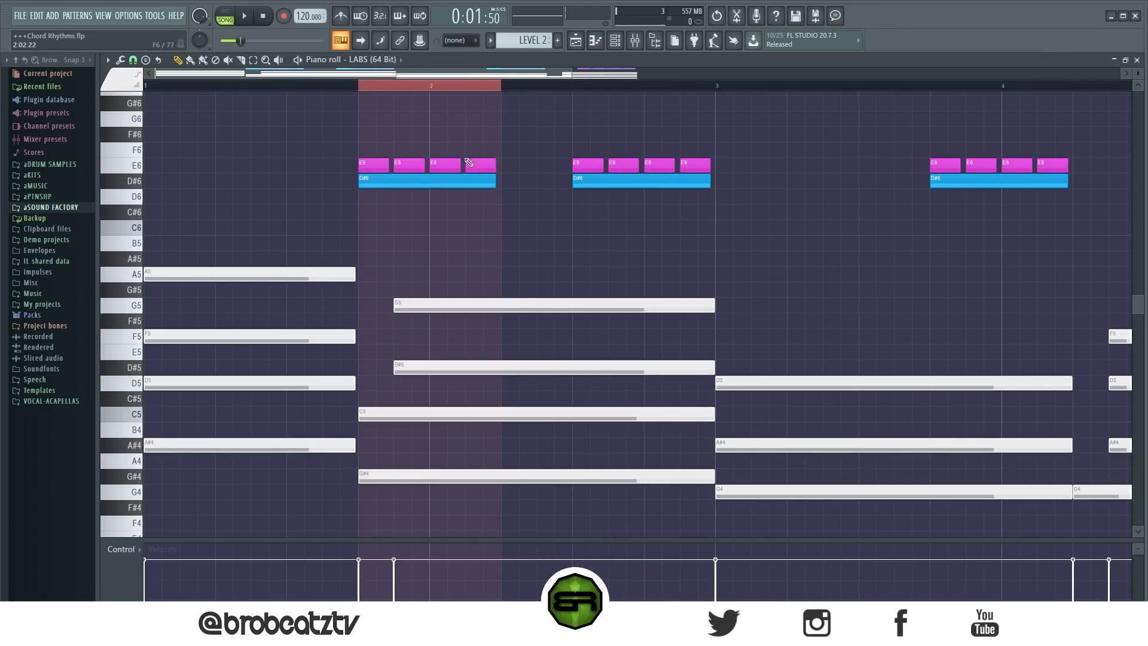
pyautogui.moveTo(452, 112); pyautogui.dragTo(470, 160)
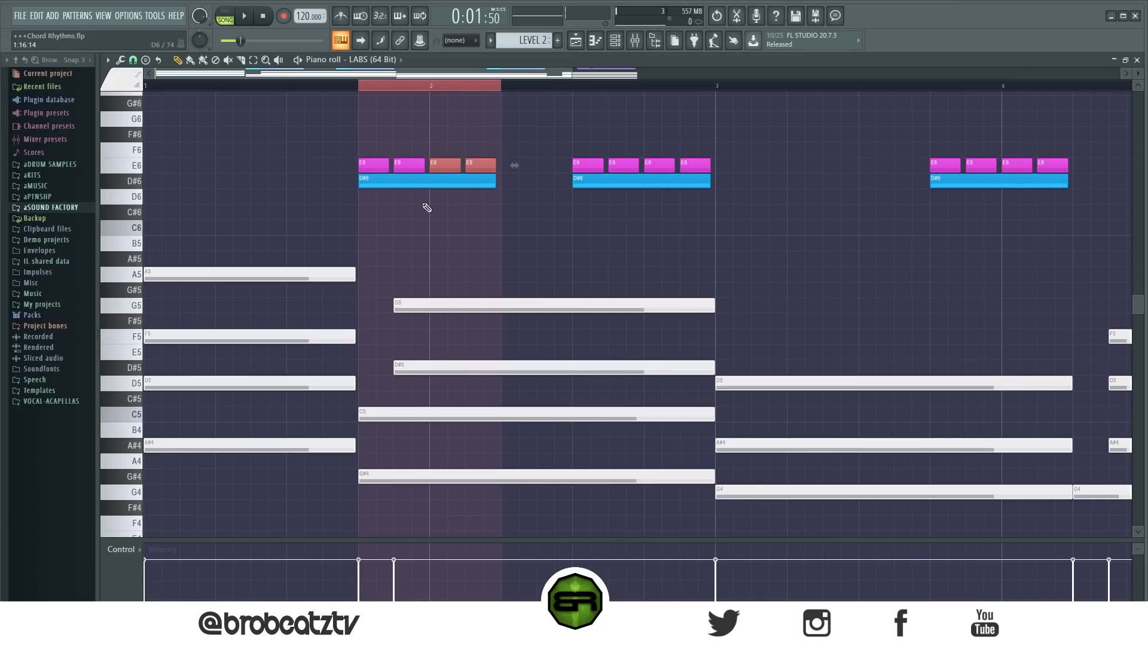
pyautogui.click(446, 234)
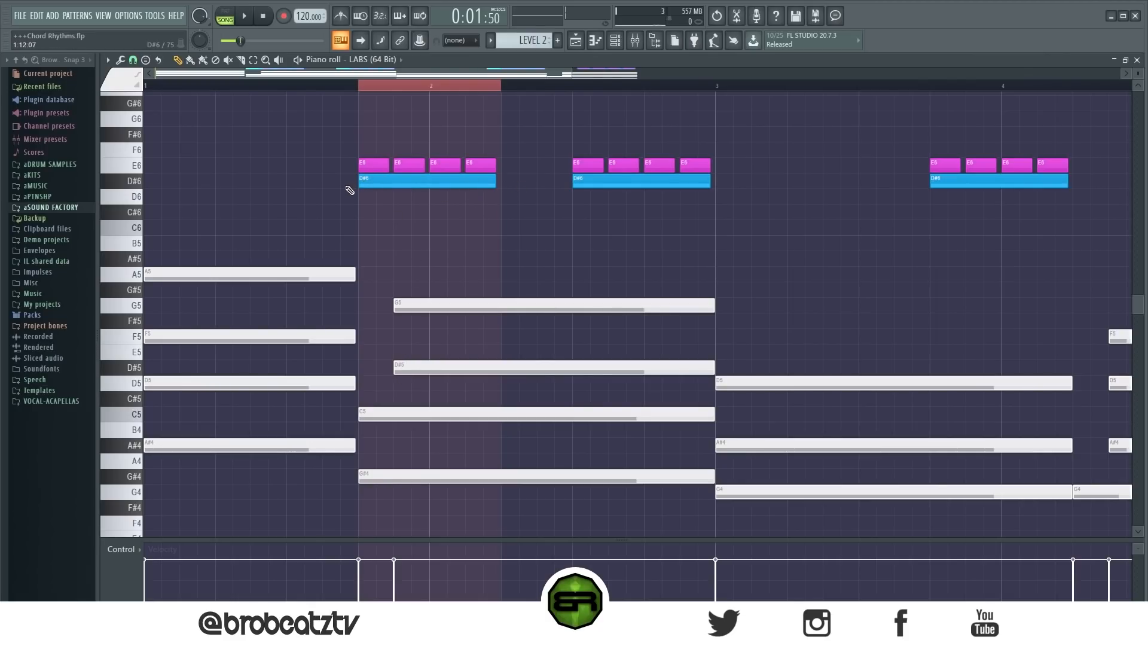
pyautogui.moveTo(428, 268); pyautogui.dragTo(504, 475)
pyautogui.moveTo(376, 223); pyautogui.dragTo(364, 436)
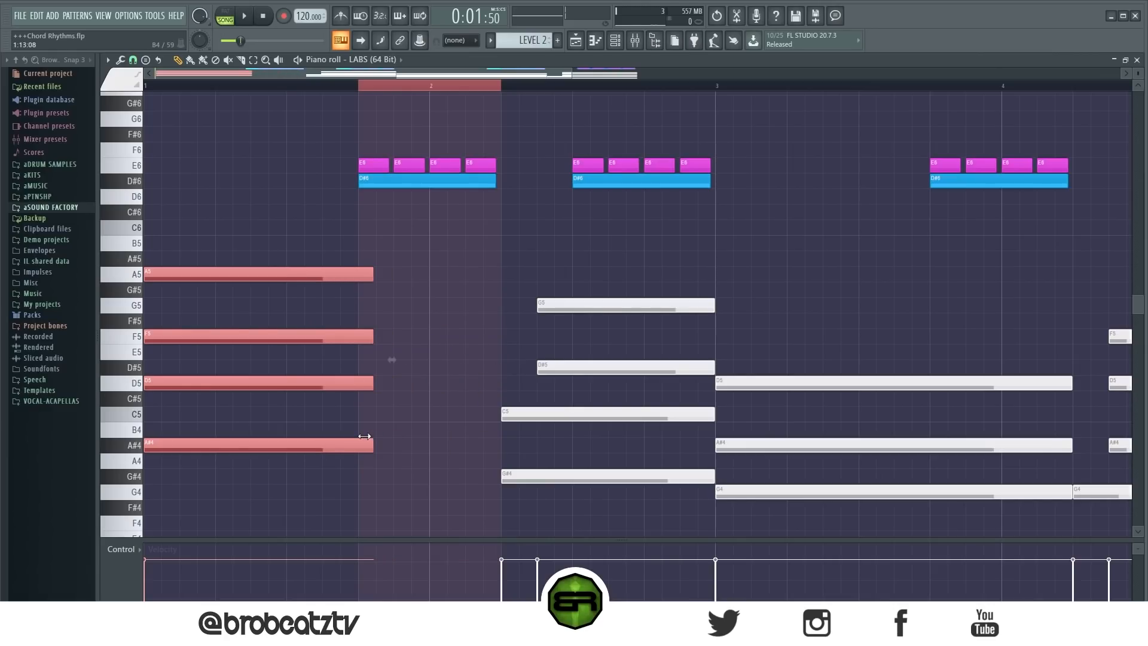
pyautogui.moveTo(372, 274); pyautogui.dragTo(357, 274)
# Step: Delay the second chord by two beats, extend the first chord's four notes up to it, and play the result
pyautogui.moveTo(492, 265); pyautogui.dragTo(364, 477)
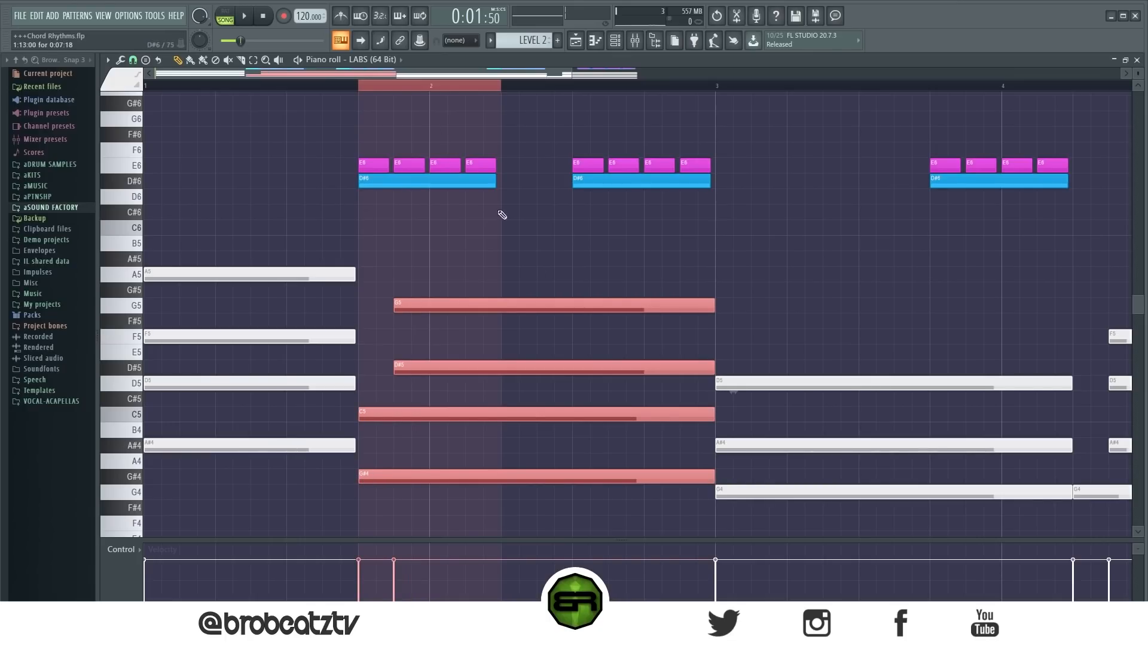
pyautogui.moveTo(361, 415); pyautogui.dragTo(502, 430)
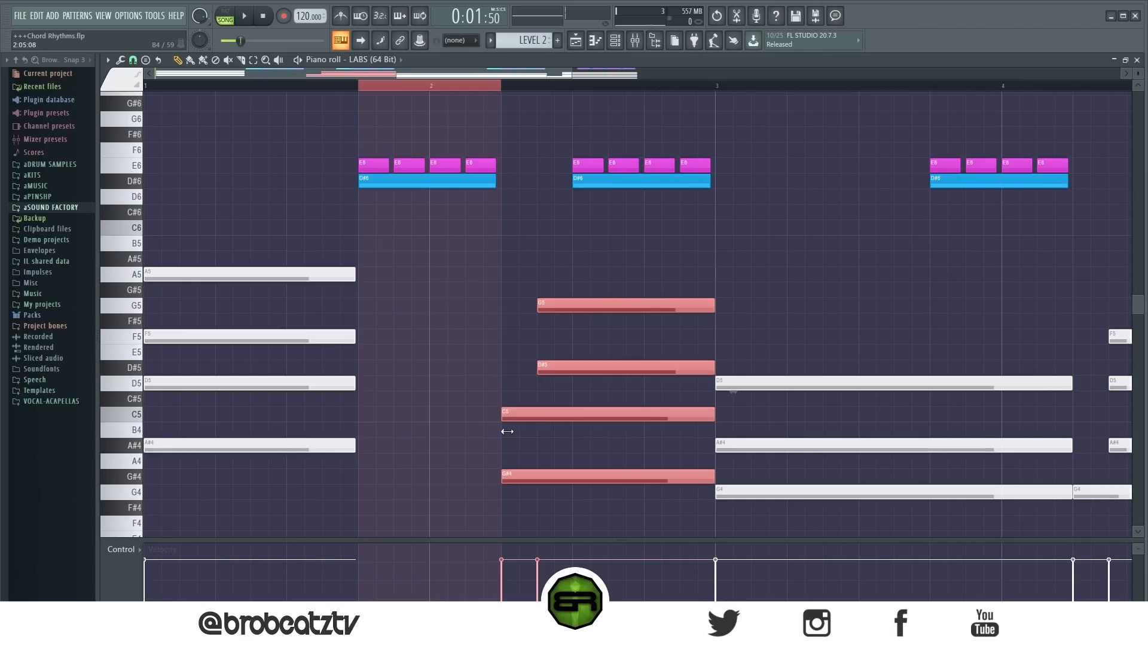
pyautogui.moveTo(378, 254); pyautogui.dragTo(500, 447)
pyautogui.moveTo(357, 143); pyautogui.dragTo(476, 206)
pyautogui.hotkey('ctrl', 'd')
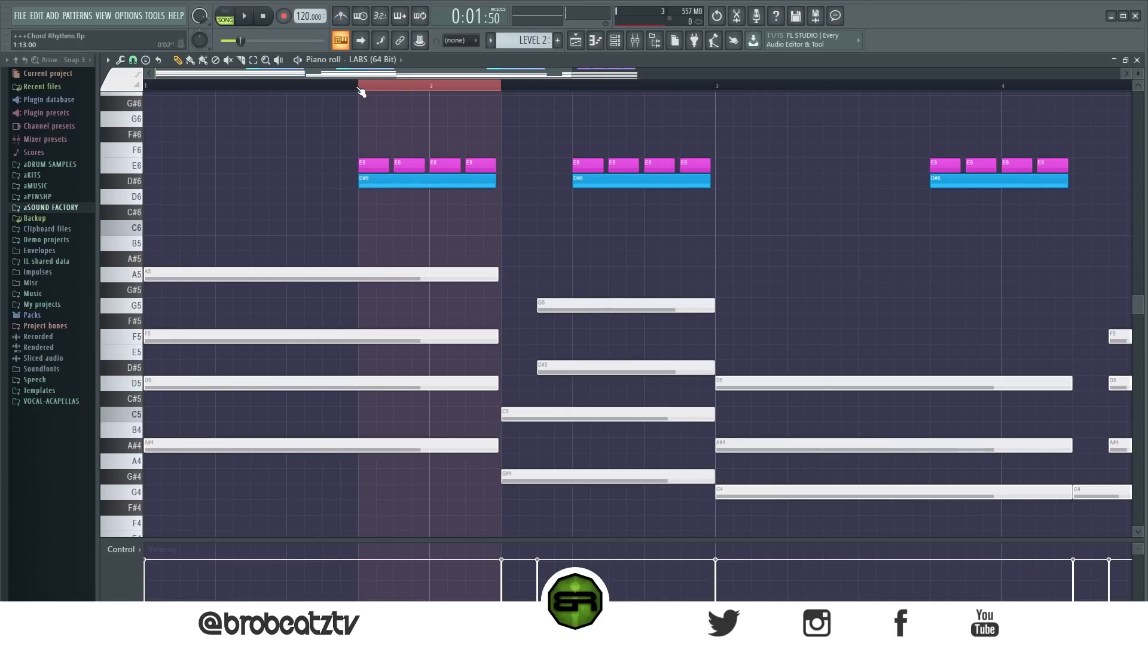
pyautogui.press('space')
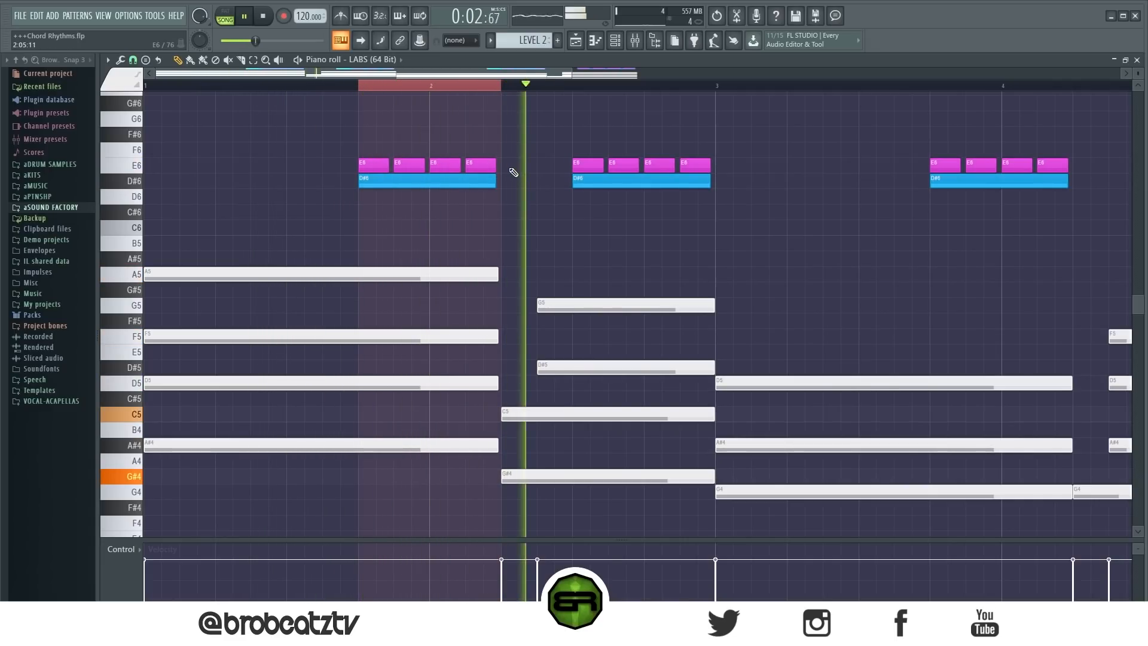
pyautogui.press('space')
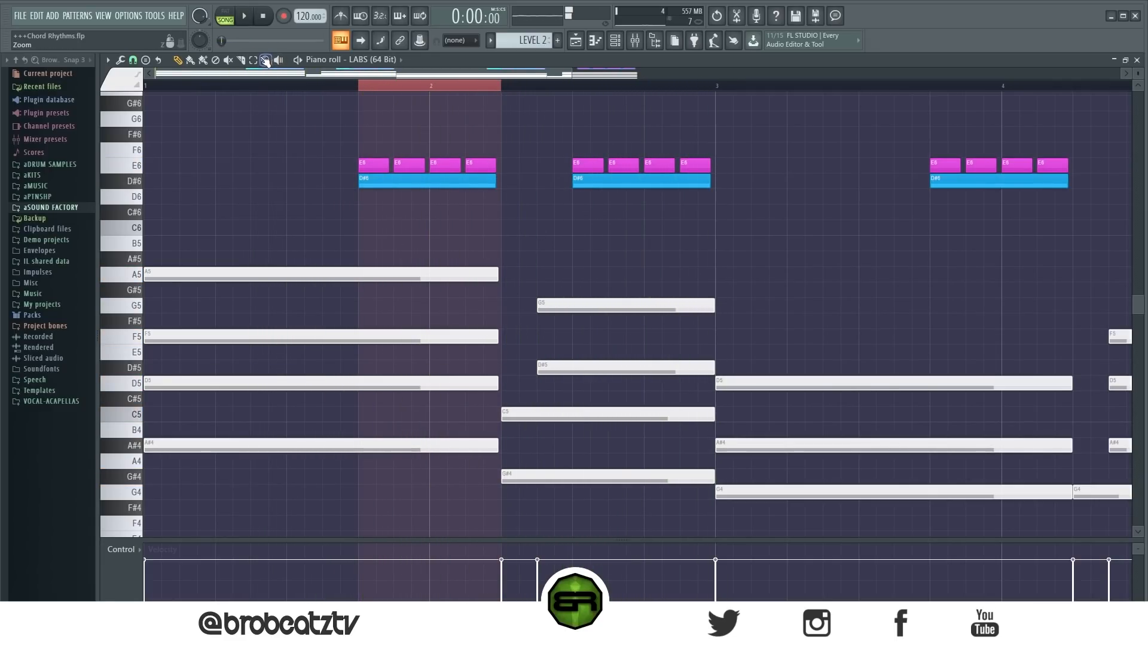
# Step: Slice the second chord's four notes halfway through beat 3, at beat 4 and halfway through beat 4 of bar 2
pyautogui.click(241, 60)
pyautogui.moveTo(606, 285); pyautogui.dragTo(609, 514)
pyautogui.moveTo(646, 264); pyautogui.dragTo(646, 505)
pyautogui.moveTo(696, 247); pyautogui.dragTo(688, 497)
pyautogui.click(177, 60)
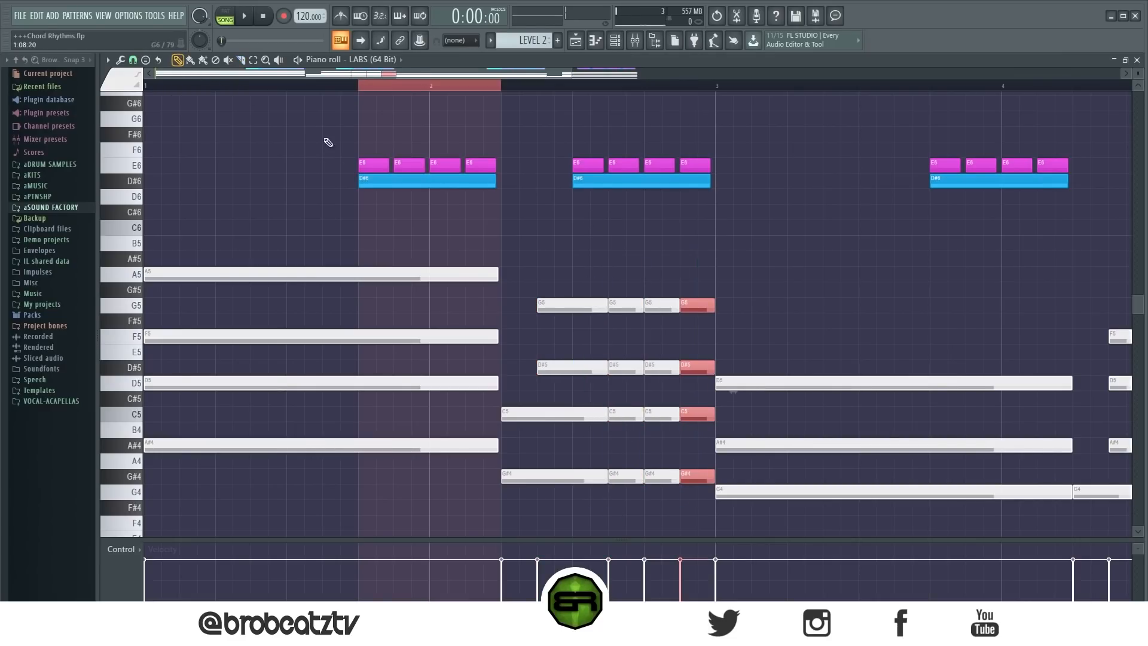
# Step: Delete the G5 and D#5 notes from the half-beat slice at beat 4 of bar 2 and play the result
pyautogui.rightClick(661, 305)
pyautogui.rightClick(661, 367)
pyautogui.press('space')
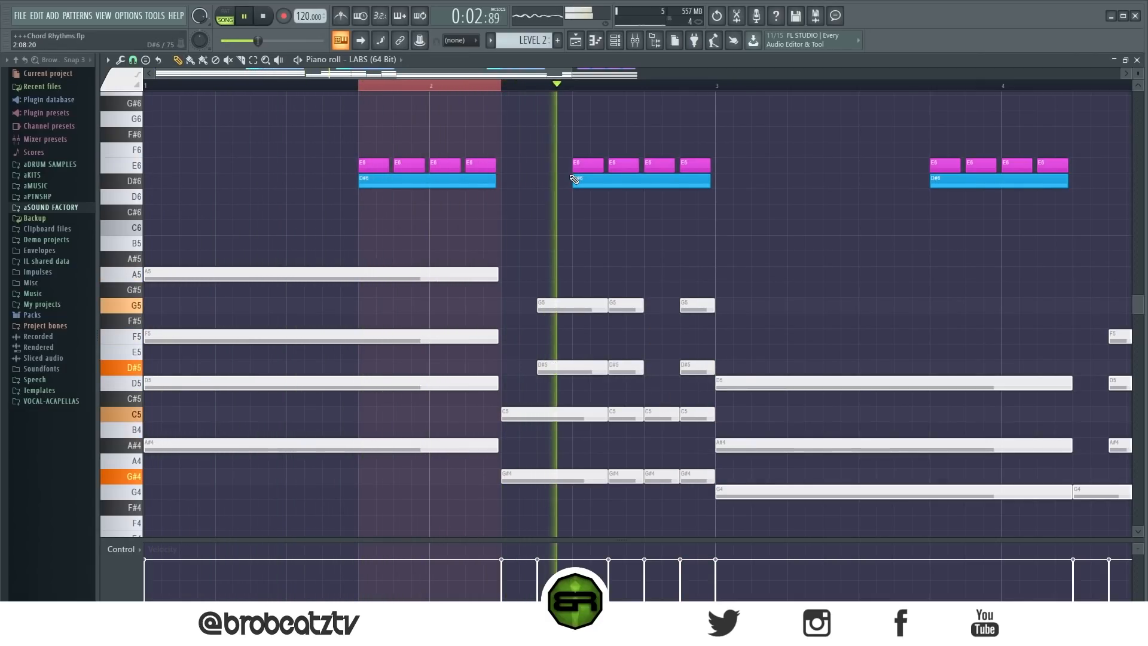
pyautogui.press('space')
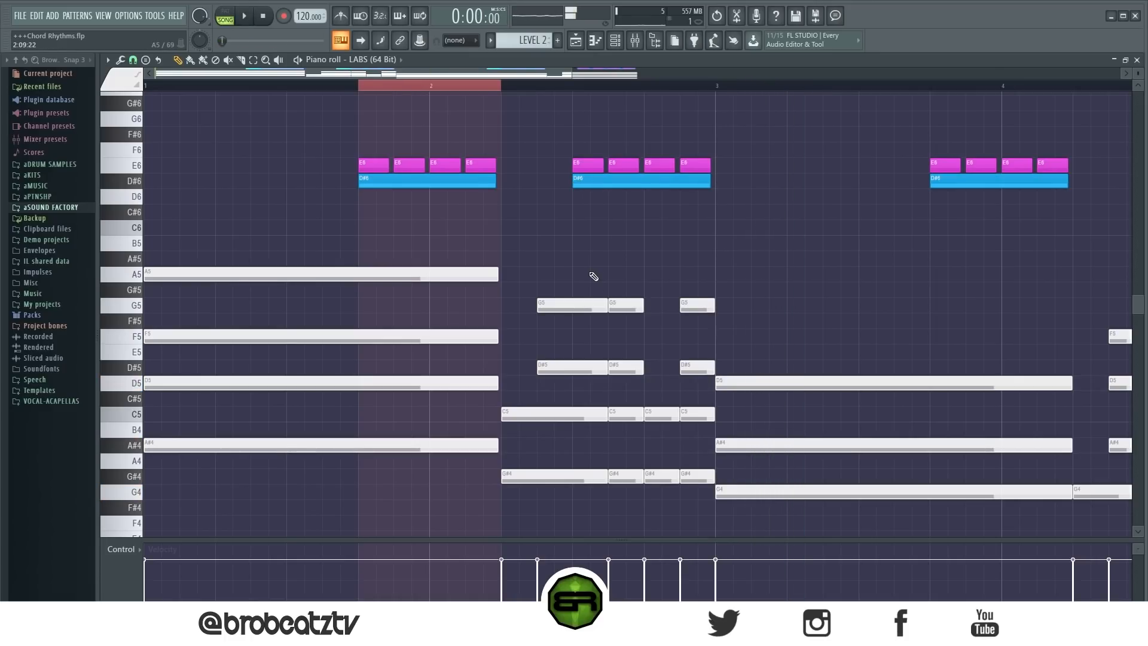
pyautogui.rightClick(640, 307)
pyautogui.hotkey('ctrl', 'z')
# Step: Examine the E6 guide notes against the edited first and second chords and the chords still in bars 3 and 4
pyautogui.moveTo(382, 177); pyautogui.dragTo(460, 170)
pyautogui.keyDown('ctrl'); pyautogui.rightClick(459, 175); pyautogui.keyUp('ctrl')
pyautogui.keyDown('ctrl'); pyautogui.rightClick(455, 209); pyautogui.keyUp('ctrl')
pyautogui.keyDown('ctrl'); pyautogui.click(420, 205); pyautogui.keyUp('ctrl')
pyautogui.moveTo(370, 119); pyautogui.dragTo(416, 142)
pyautogui.keyDown('ctrl'); pyautogui.rightClick(414, 144); pyautogui.keyUp('ctrl')
pyautogui.keyDown('ctrl'); pyautogui.rightClick(406, 196); pyautogui.keyUp('ctrl')
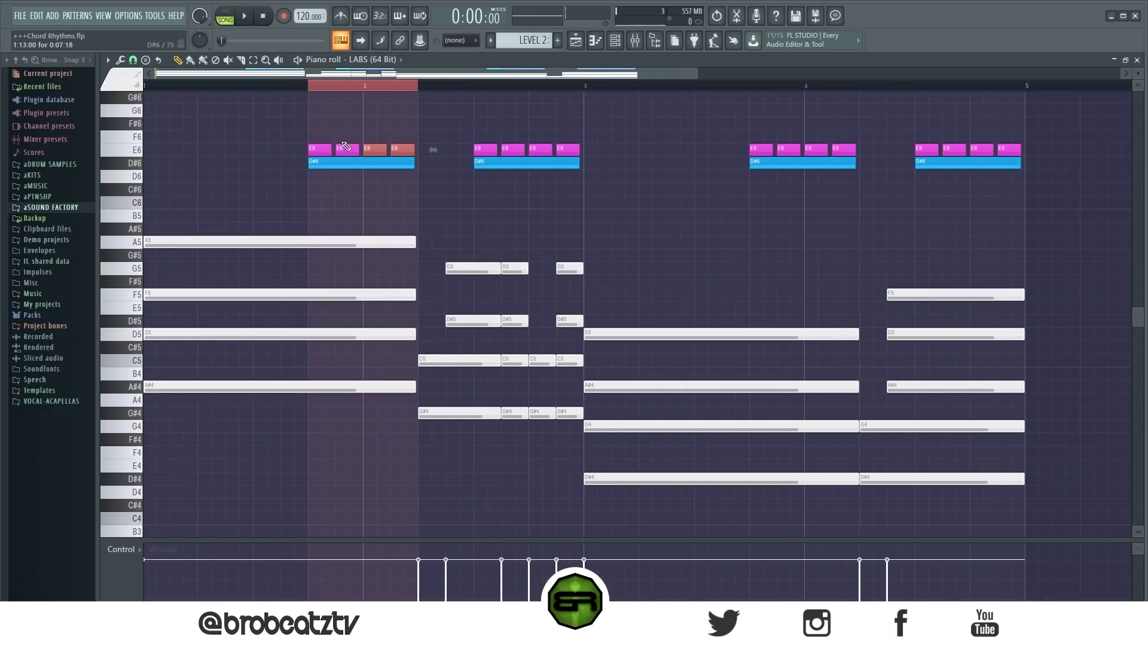
pyautogui.scroll(1, 385, 75)
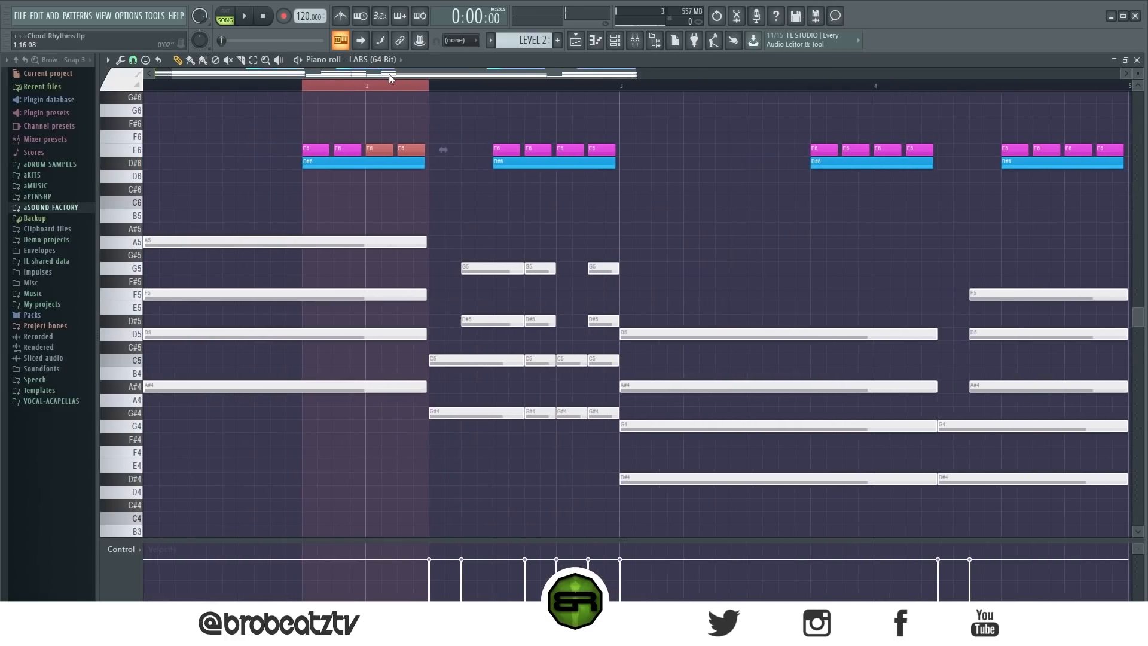
pyautogui.moveTo(389, 75); pyautogui.dragTo(373, 77)
pyautogui.moveTo(429, 213); pyautogui.dragTo(442, 416)
pyautogui.keyDown('ctrl'); pyautogui.click(376, 336); pyautogui.keyUp('ctrl')
pyautogui.keyDown('ctrl'); pyautogui.click(361, 380); pyautogui.keyUp('ctrl')
pyautogui.moveTo(536, 117); pyautogui.dragTo(660, 278)
pyautogui.keyDown('ctrl'); pyautogui.click(763, 229); pyautogui.keyUp('ctrl')
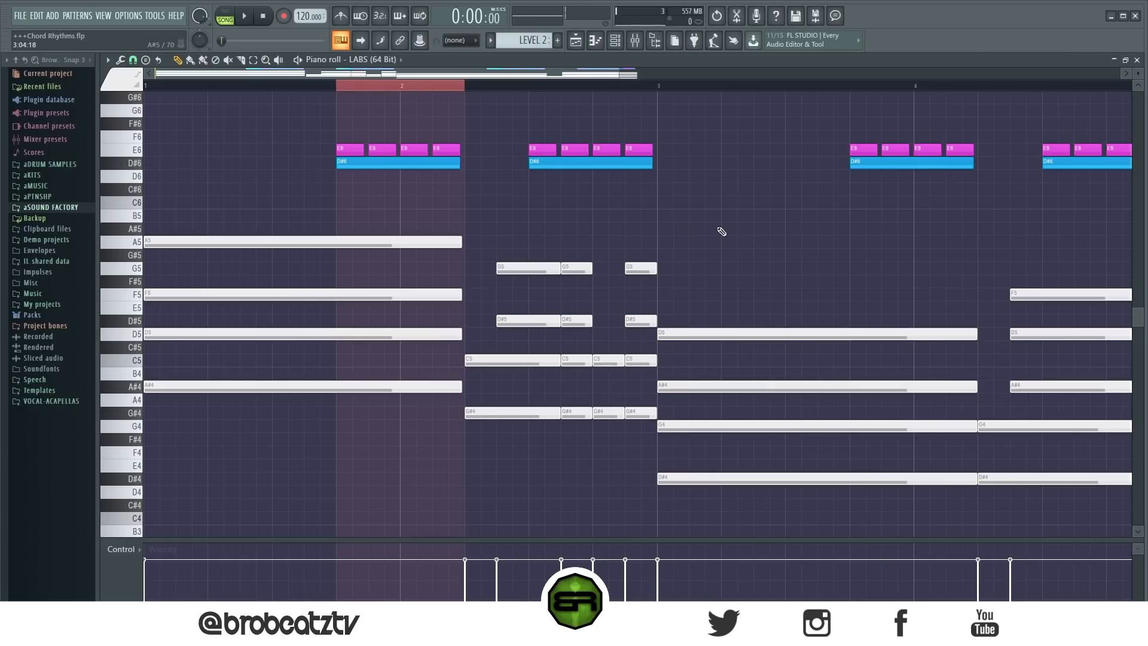
# Step: Examine the G#6 guide notes in bar 1 and the second group of E6 guide notes in the LEVEL 3 pattern
pyautogui.scroll(-2, 395, 212)
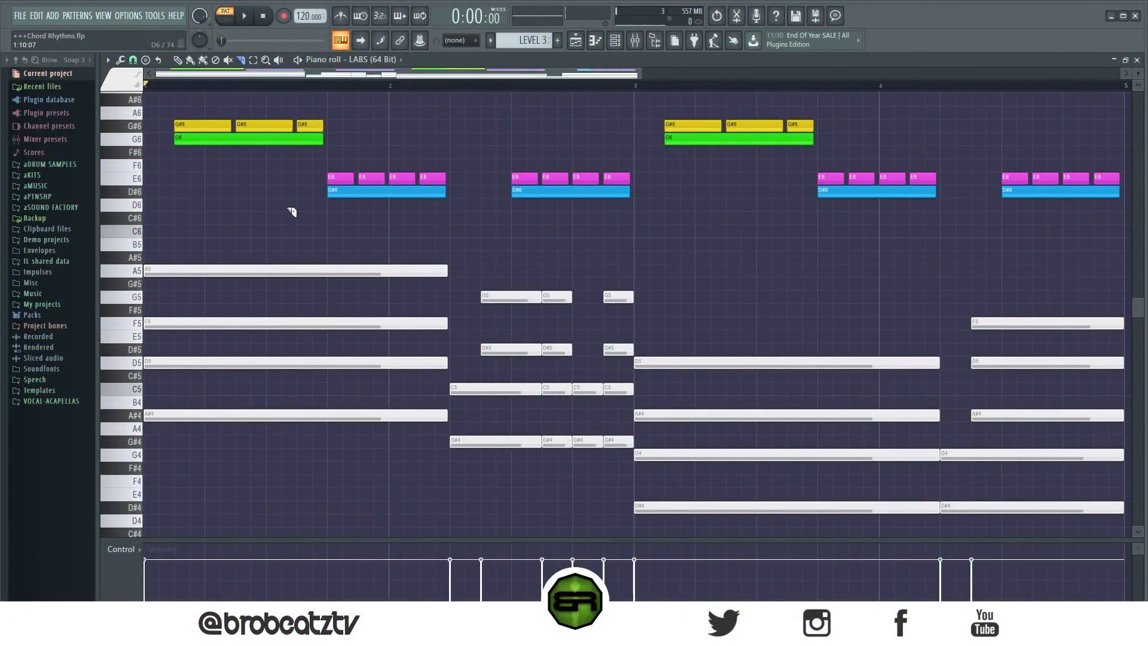
pyautogui.scroll(1, 291, 211)
pyautogui.keyDown('ctrl'); pyautogui.moveTo(243, 163); pyautogui.dragTo(317, 166); pyautogui.keyUp('ctrl')
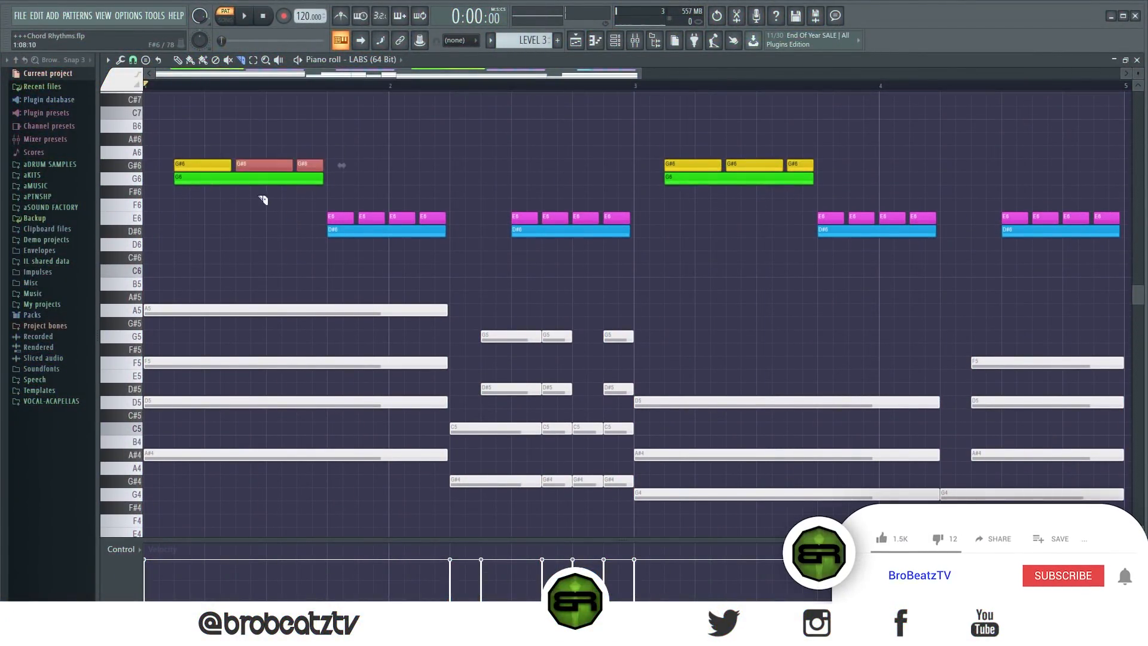
pyautogui.click(220, 204)
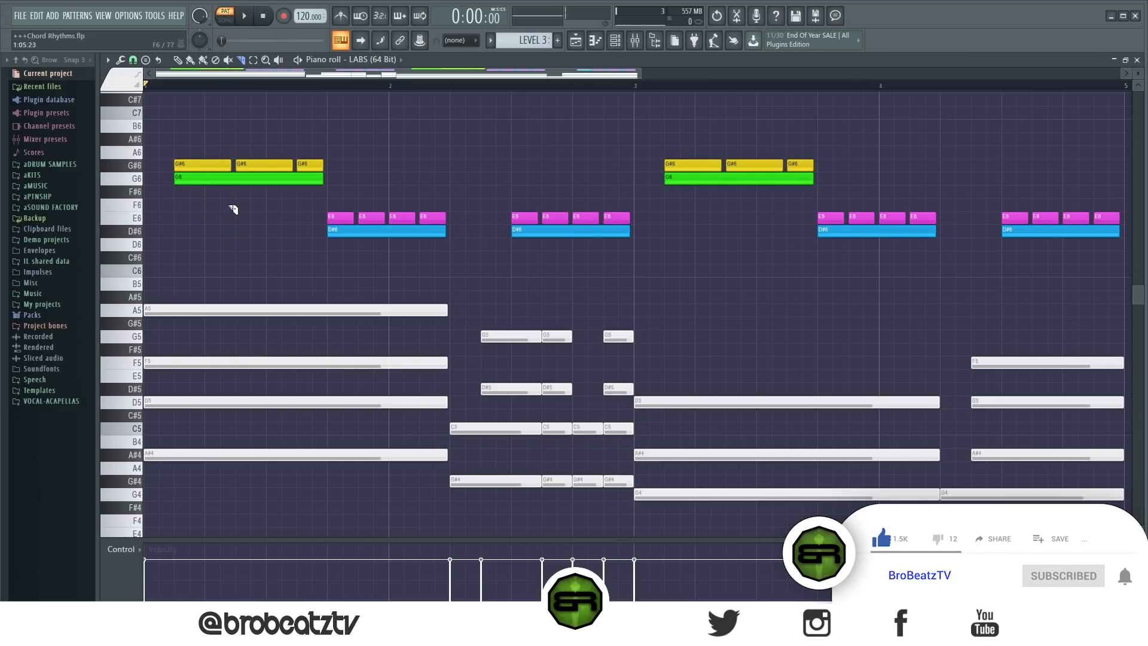
pyautogui.scroll(-1, 245, 228)
pyautogui.scroll(1, 246, 226)
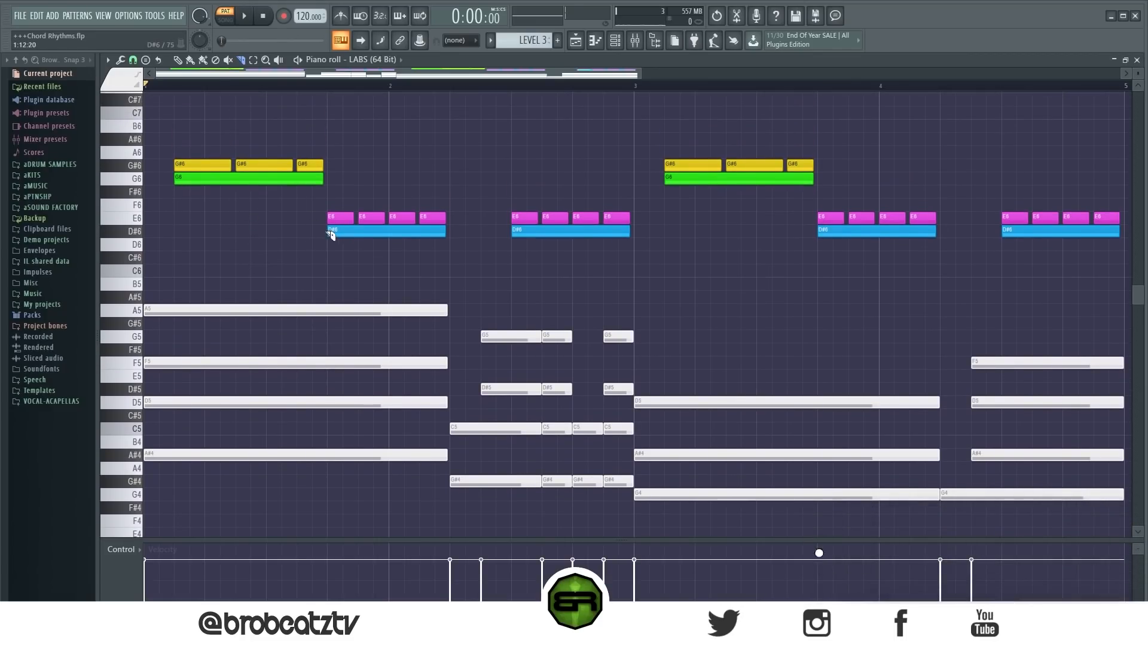
pyautogui.keyDown('ctrl'); pyautogui.moveTo(637, 213); pyautogui.dragTo(544, 220); pyautogui.keyUp('ctrl')
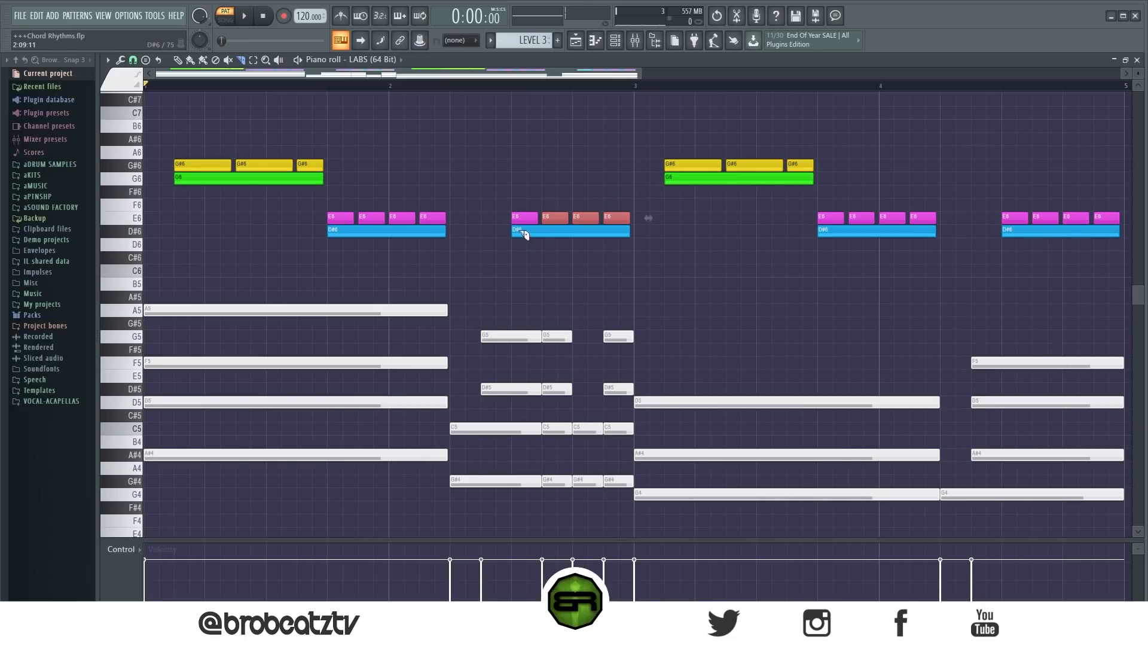
pyautogui.click(514, 260)
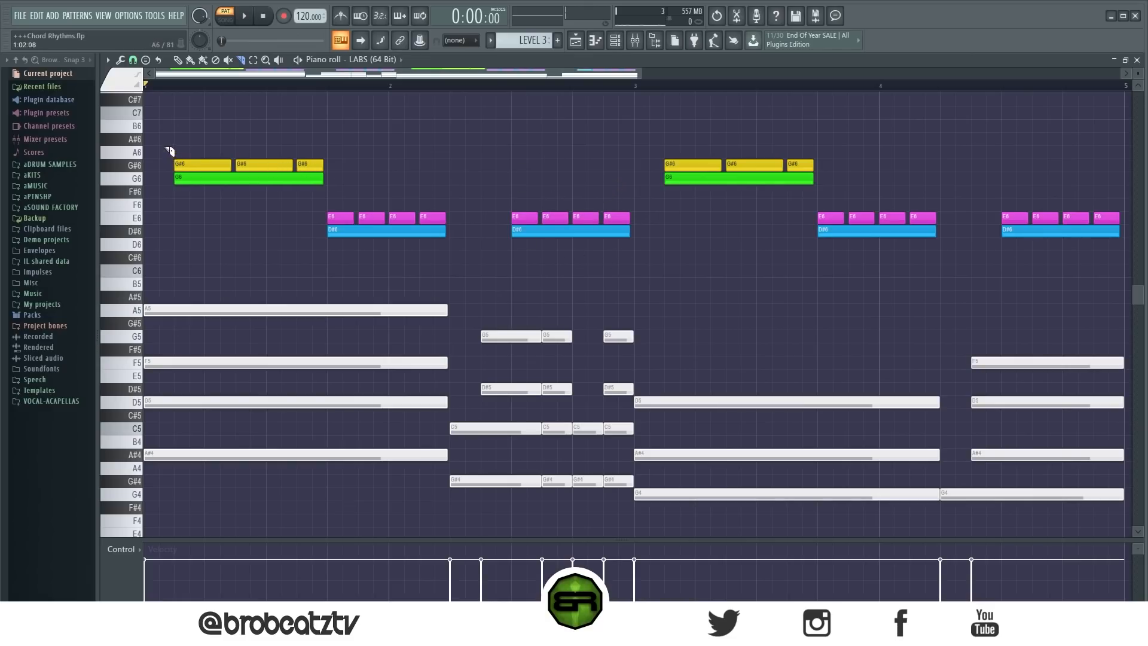
# Step: Examine the yellow and green guide block in bar 1 and play the LEVEL 3 pattern
pyautogui.moveTo(167, 142); pyautogui.dragTo(328, 198)
pyautogui.click(366, 189)
pyautogui.moveTo(235, 135); pyautogui.dragTo(235, 166)
pyautogui.click(247, 141)
pyautogui.press('space')
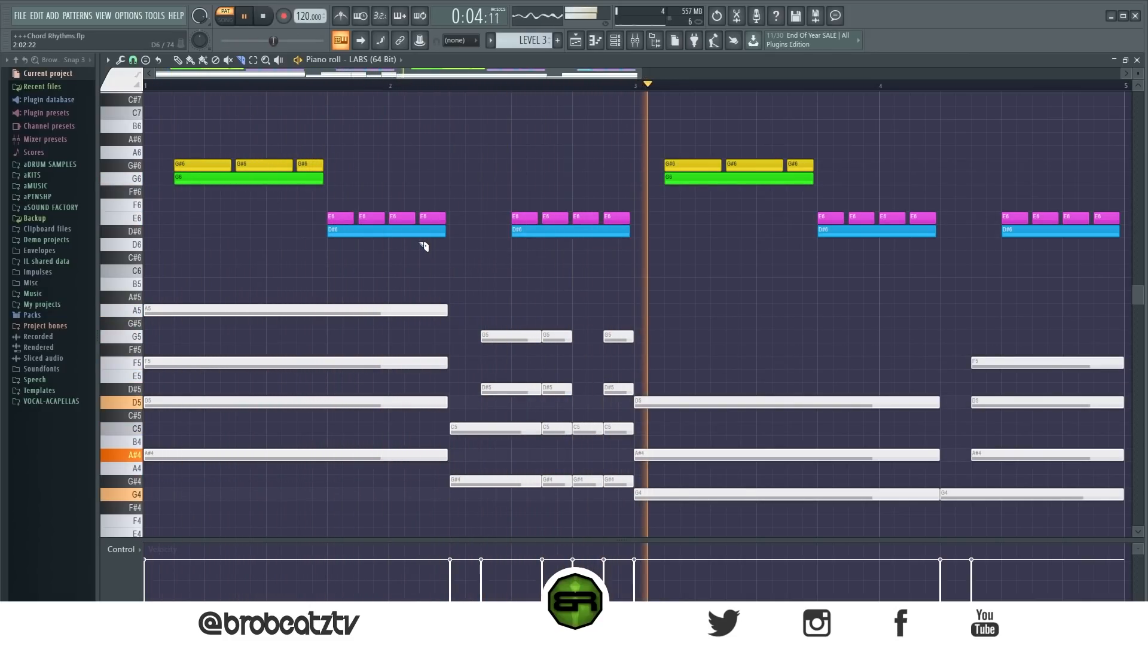
pyautogui.press('space')
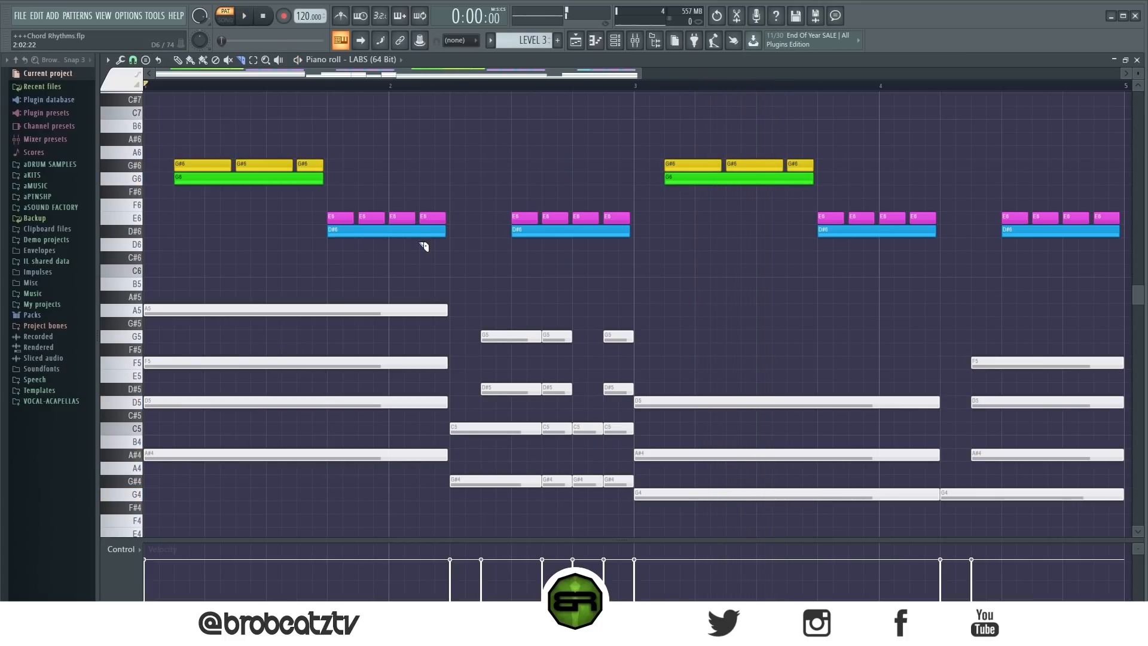
pyautogui.moveTo(512, 306); pyautogui.dragTo(521, 344)
pyautogui.click(552, 328)
# Step: Slice the first chord's four notes halfway through beat 2 of bar 1 and play the result
pyautogui.moveTo(237, 289); pyautogui.dragTo(238, 505)
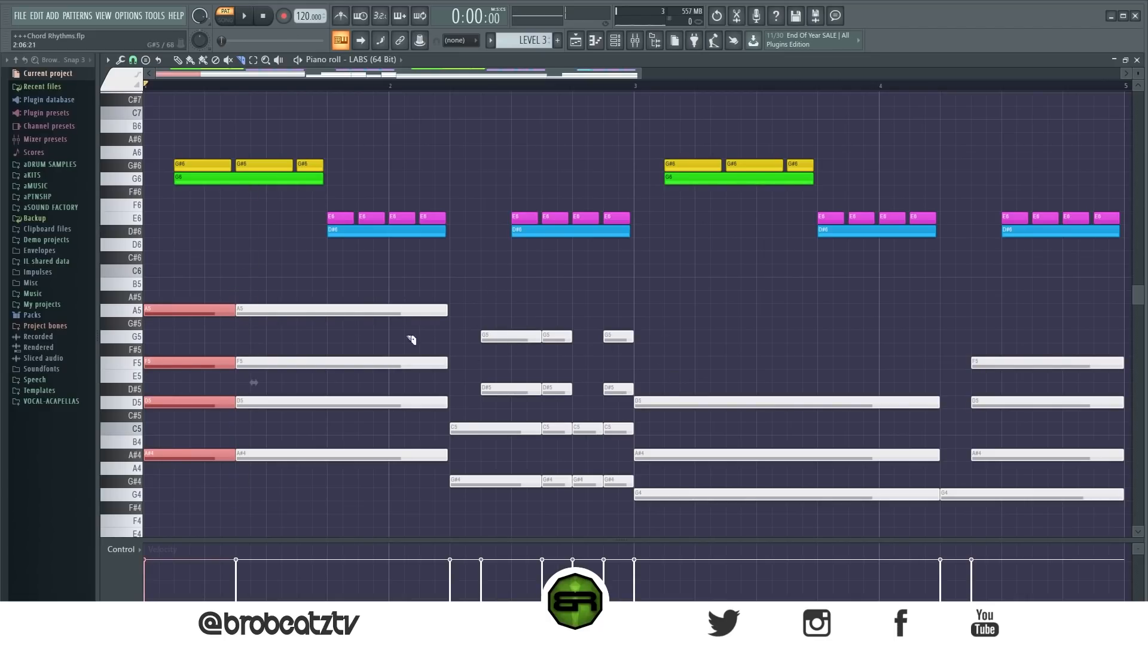
pyautogui.press('space')
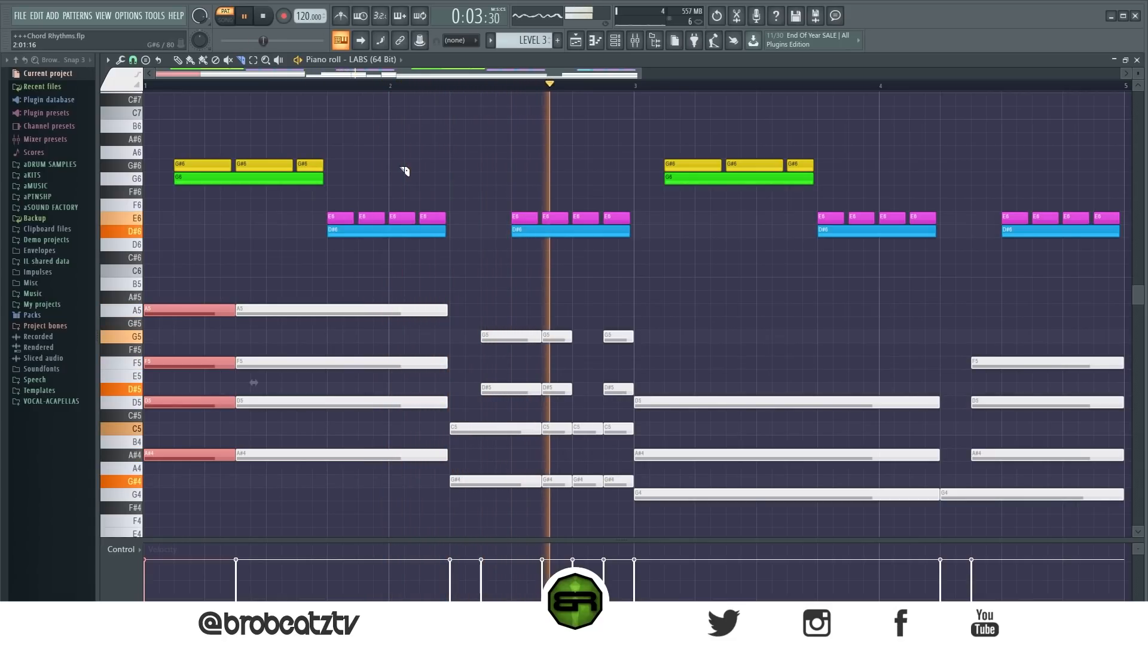
pyautogui.press('space')
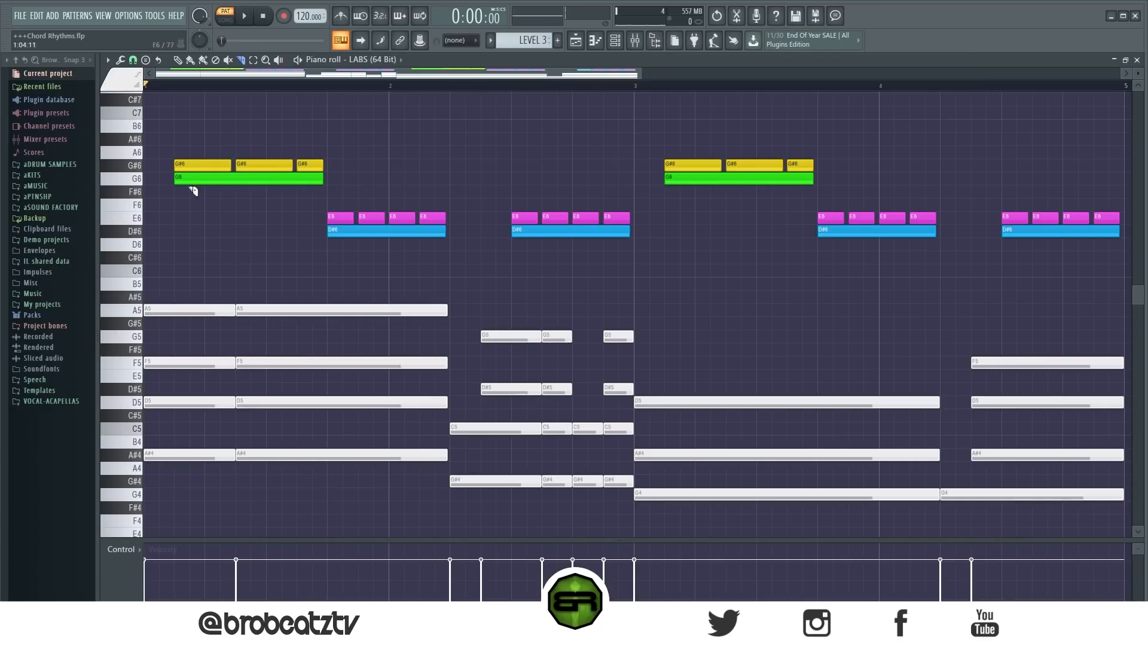
# Step: Start the first chord's opening A5 and F5 notes half a beat later and play the result
pyautogui.moveTo(166, 156); pyautogui.dragTo(196, 196)
pyautogui.keyDown('ctrl'); pyautogui.click(203, 252); pyautogui.keyUp('ctrl')
pyautogui.moveTo(177, 297); pyautogui.dragTo(172, 366)
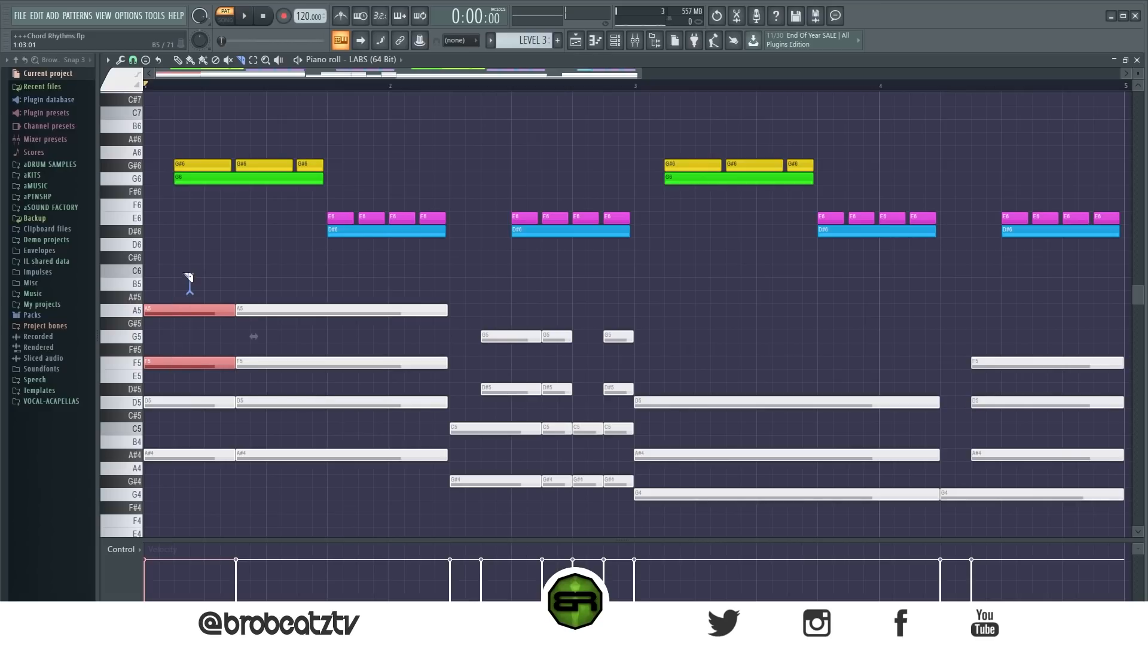
pyautogui.click(189, 278)
pyautogui.moveTo(172, 274); pyautogui.dragTo(179, 386)
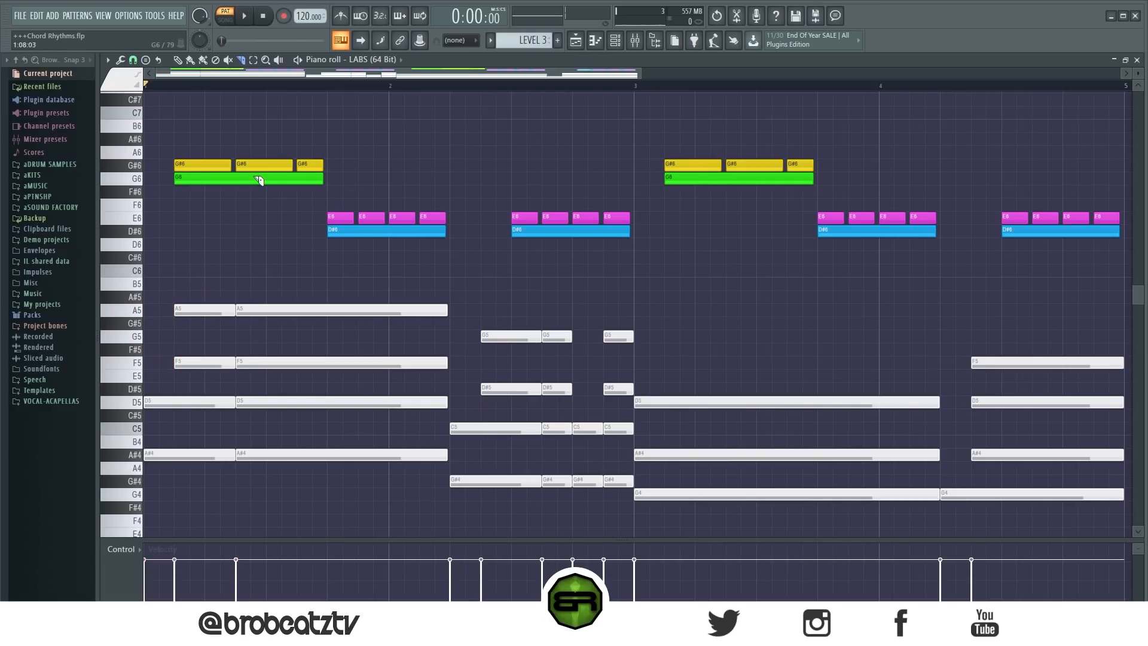
pyautogui.press('space')
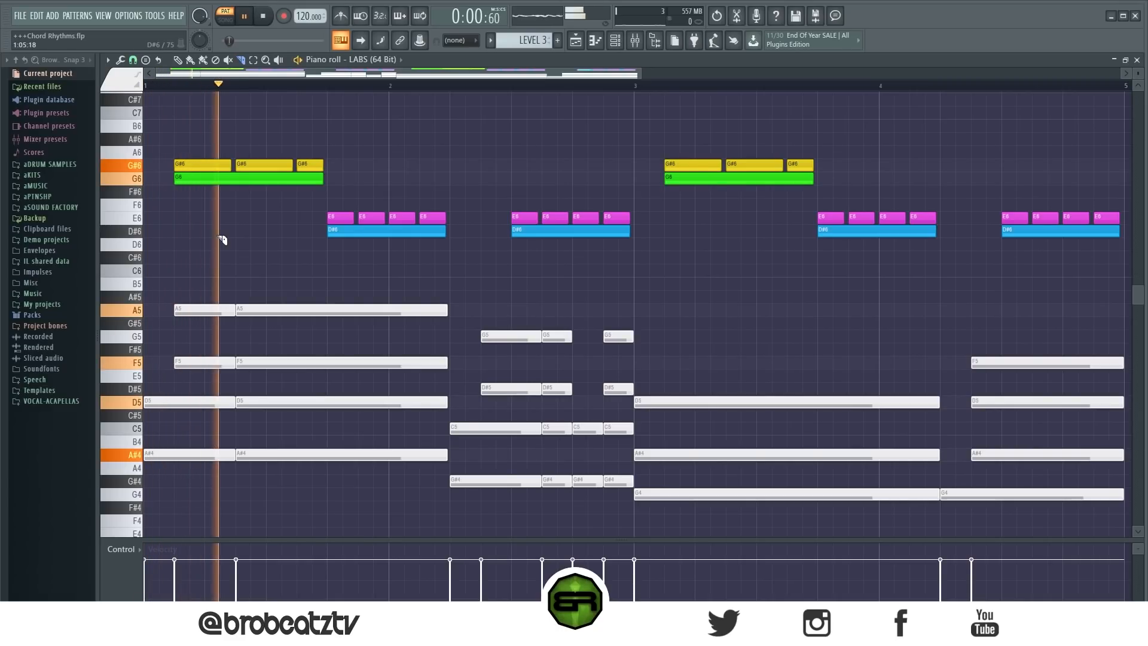
pyautogui.press('space')
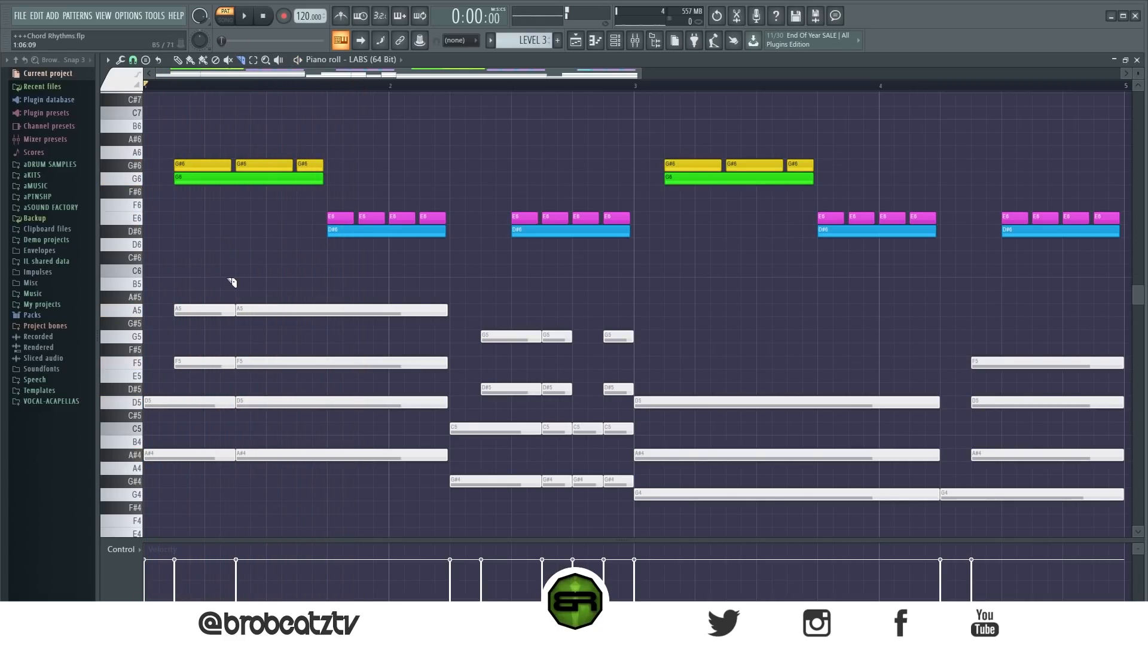
# Step: Slice only the first chord's A5 and F5 notes halfway through beat 3 of bar 1, at the third yellow guide note
pyautogui.moveTo(184, 125); pyautogui.dragTo(356, 212)
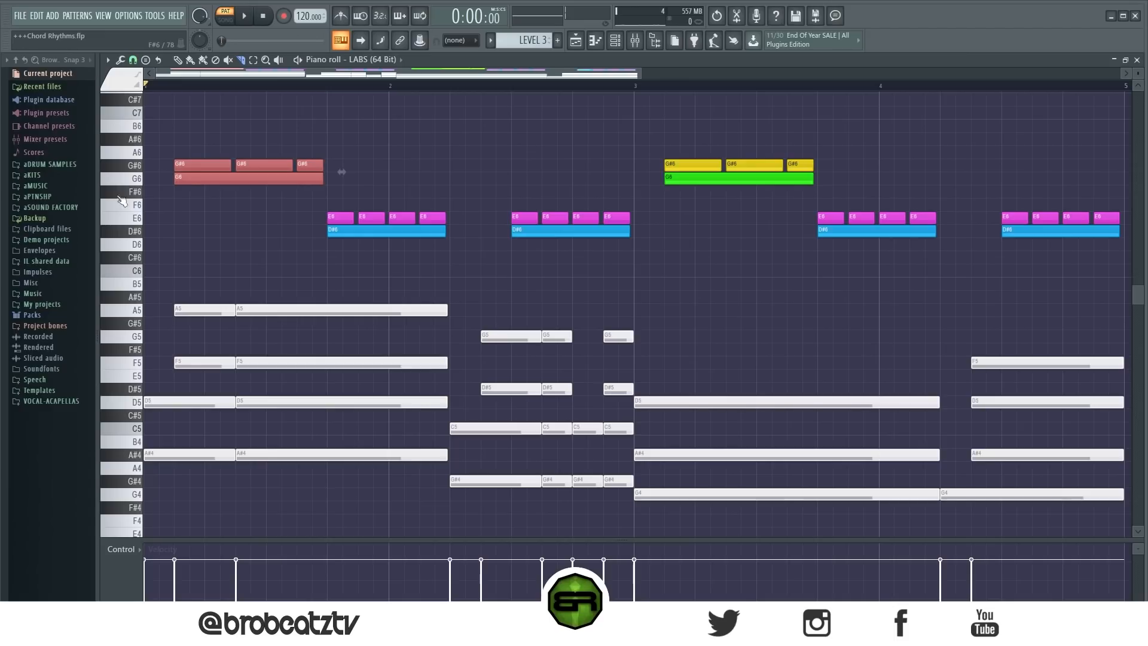
pyautogui.keyDown('ctrl'); pyautogui.click(202, 108); pyautogui.keyUp('ctrl')
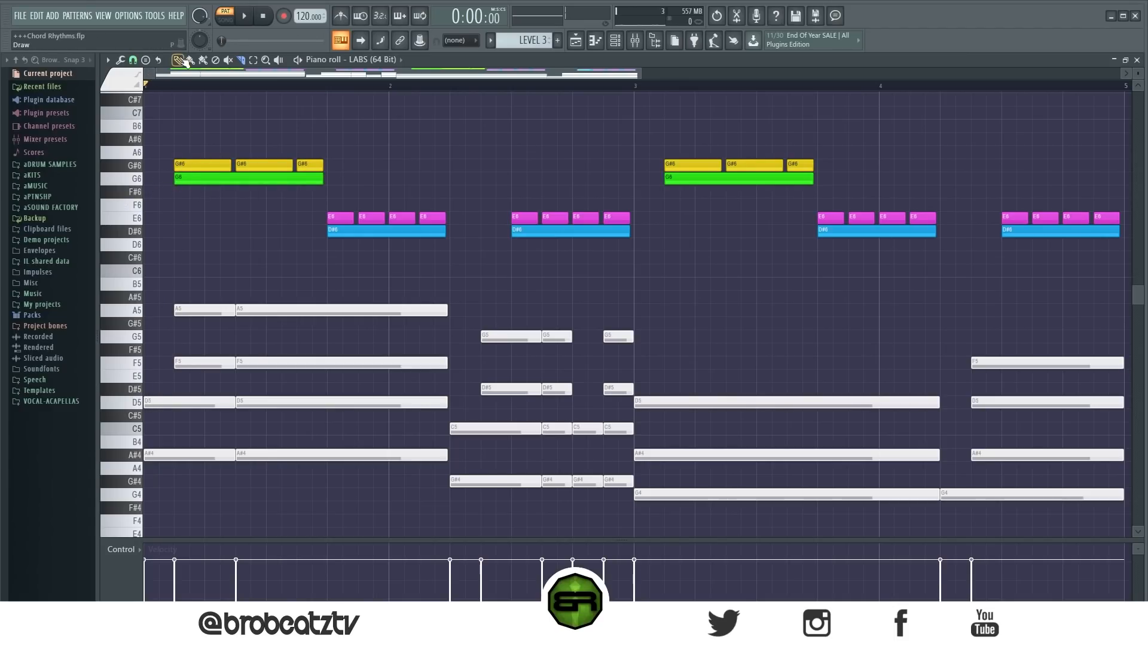
pyautogui.click(241, 60)
pyautogui.moveTo(302, 315); pyautogui.dragTo(302, 379)
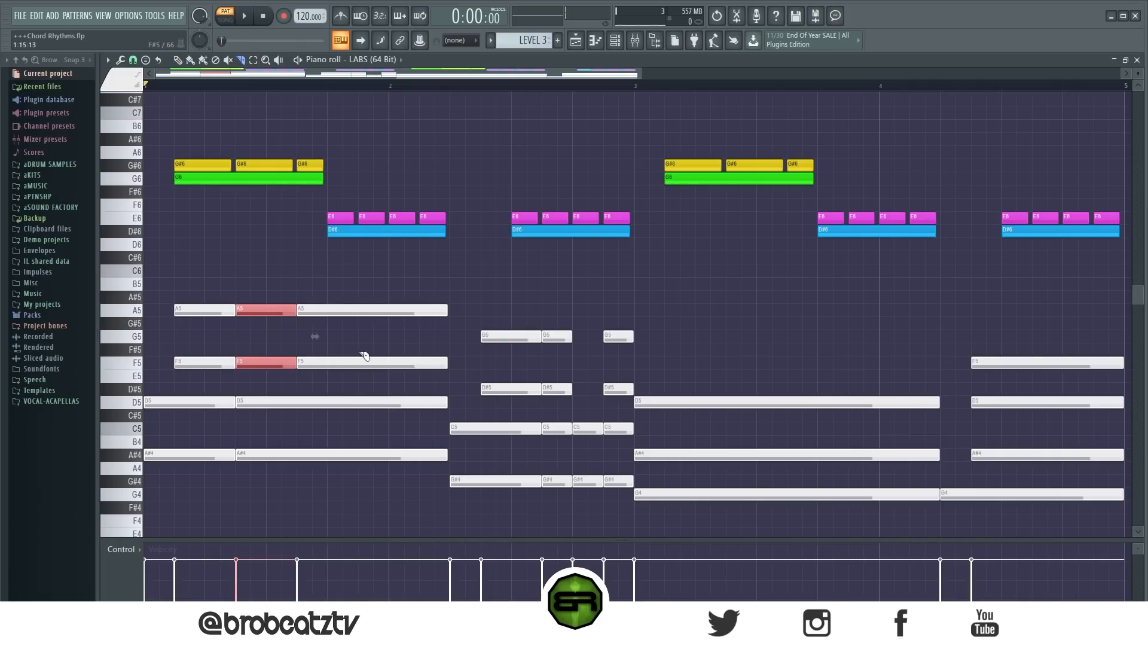
pyautogui.keyDown('ctrl'); pyautogui.rightClick(265, 308); pyautogui.keyUp('ctrl')
pyautogui.keyDown('ctrl'); pyautogui.click(375, 215); pyautogui.keyUp('ctrl')
pyautogui.keyDown('ctrl'); pyautogui.rightClick(375, 215); pyautogui.keyUp('ctrl')
# Step: Slice the third chord's four notes halfway through beat 2 and at beat 4 of bar 3
pyautogui.moveTo(664, 301); pyautogui.dragTo(676, 496)
pyautogui.moveTo(720, 310); pyautogui.dragTo(724, 423)
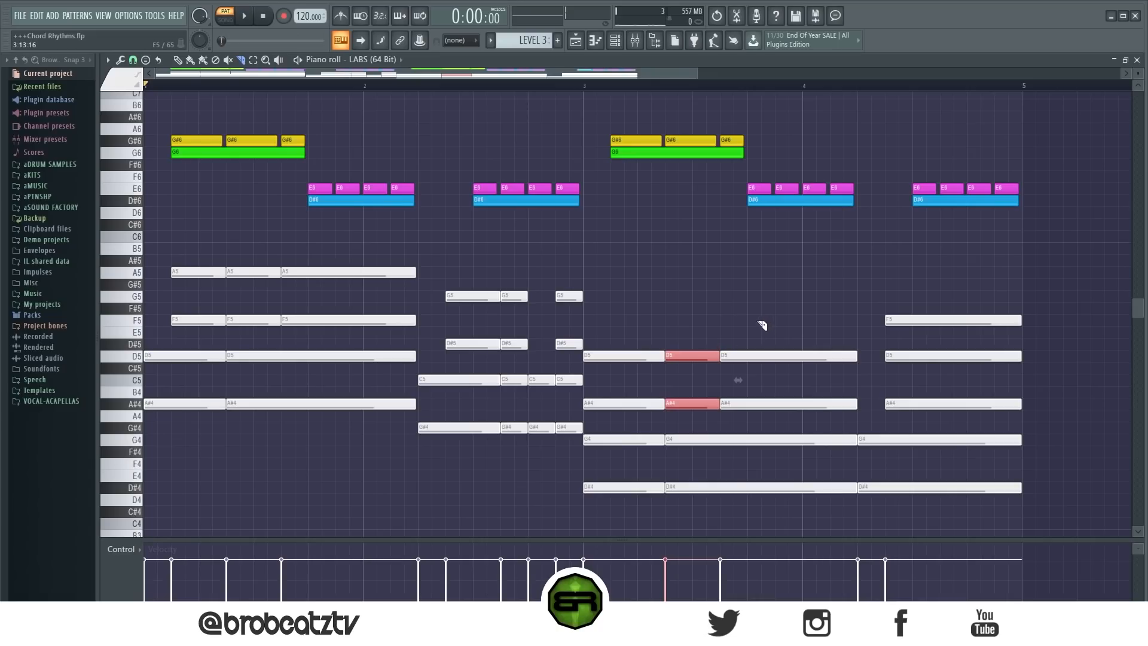
pyautogui.hotkey('ctrl', 'z')
pyautogui.moveTo(761, 251); pyautogui.dragTo(752, 521)
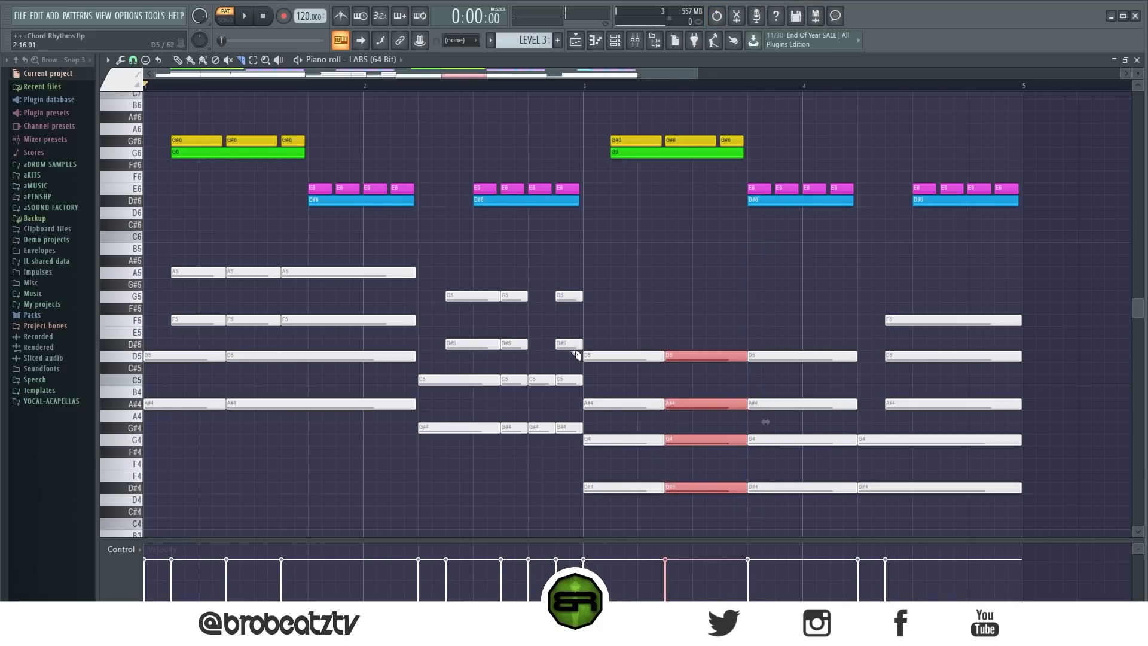
# Step: Slice the first chord's D5 and A#4 notes at beat 4 of bar 1 and play the result
pyautogui.moveTo(317, 287); pyautogui.dragTo(308, 426)
pyautogui.press('space')
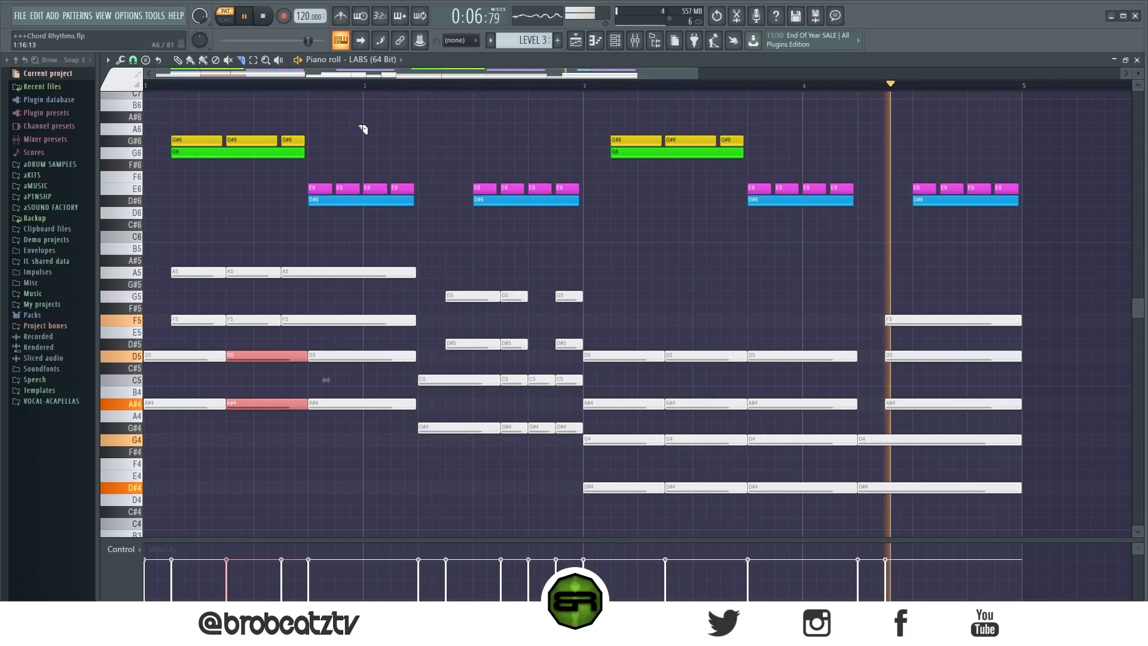
pyautogui.press('space')
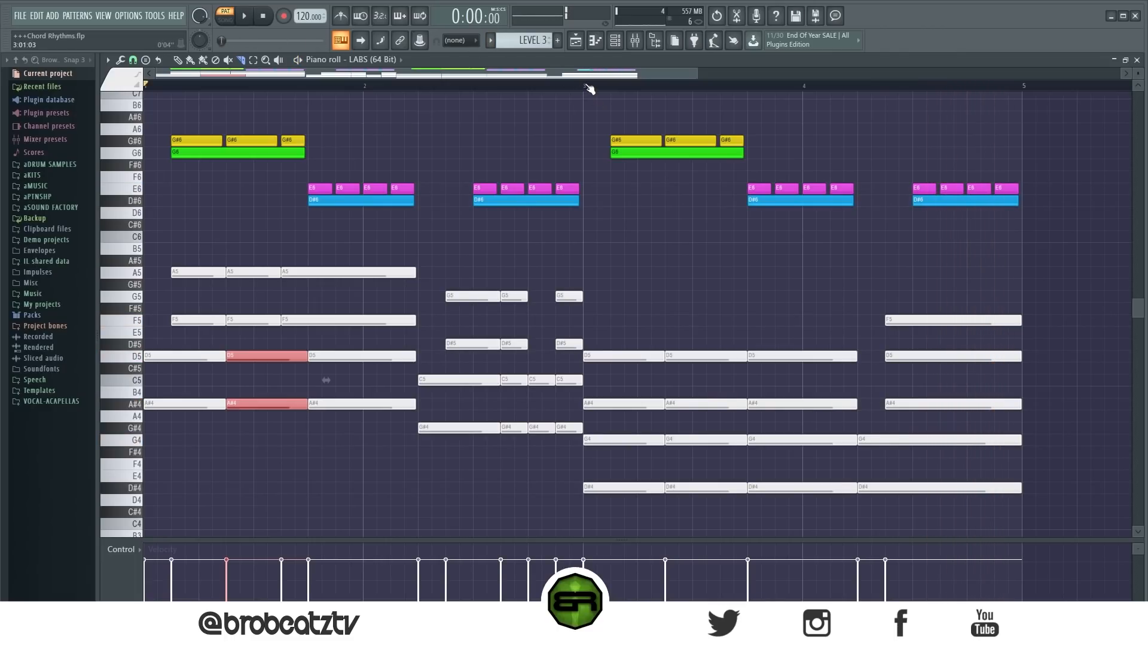
# Step: Select the time range covering bars 3 and 4 and play it
pyautogui.moveTo(591, 90); pyautogui.dragTo(1025, 86)
pyautogui.press('space')
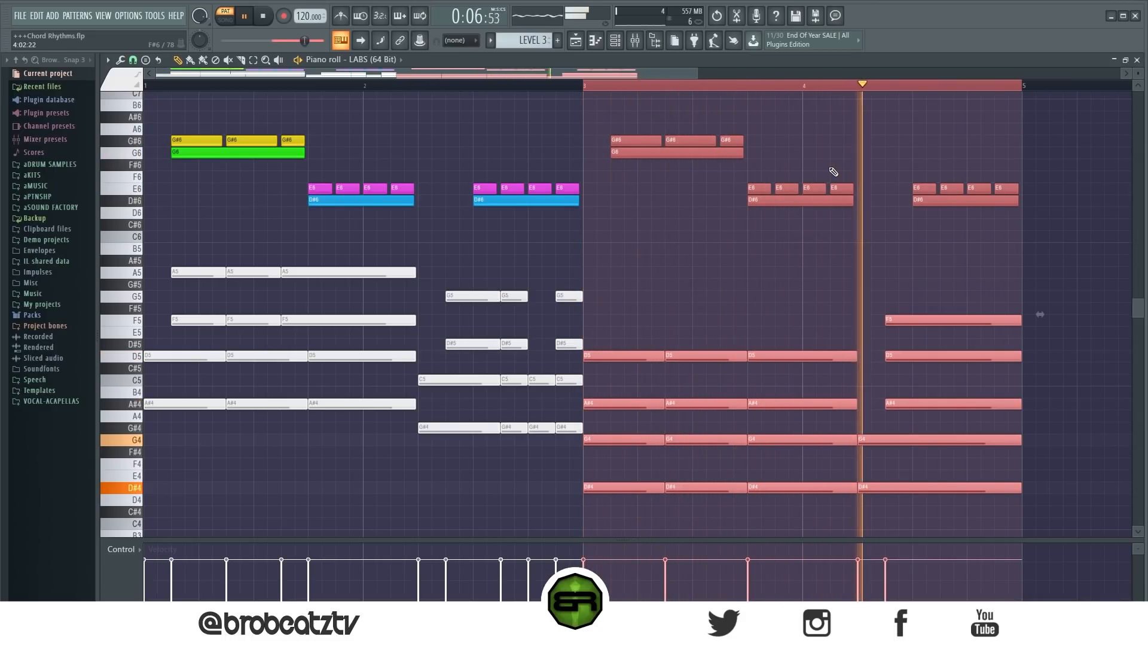
pyautogui.press('space')
# Step: Delete the first chord's D5 and A#4 segments after beat 4 of bar 1 and extend the preceding segments to the chord's end
pyautogui.click(308, 85)
pyautogui.moveTo(309, 84); pyautogui.dragTo(312, 151)
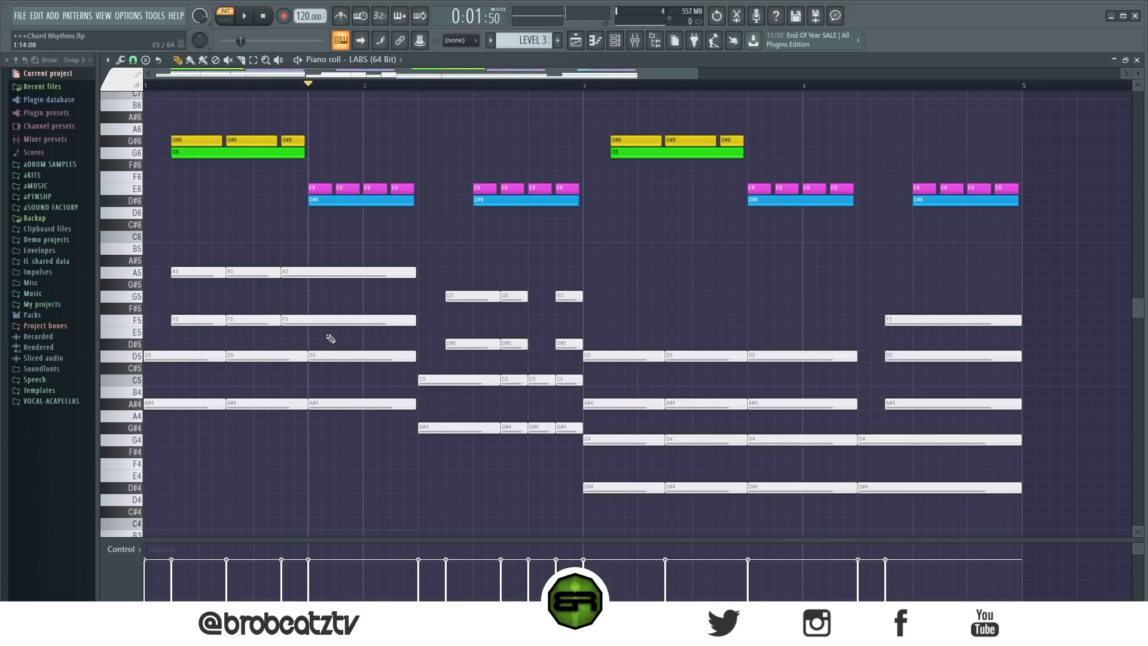
pyautogui.rightClick(336, 359)
pyautogui.rightClick(334, 404)
pyautogui.moveTo(297, 352); pyautogui.dragTo(417, 413)
pyautogui.rightClick(353, 455)
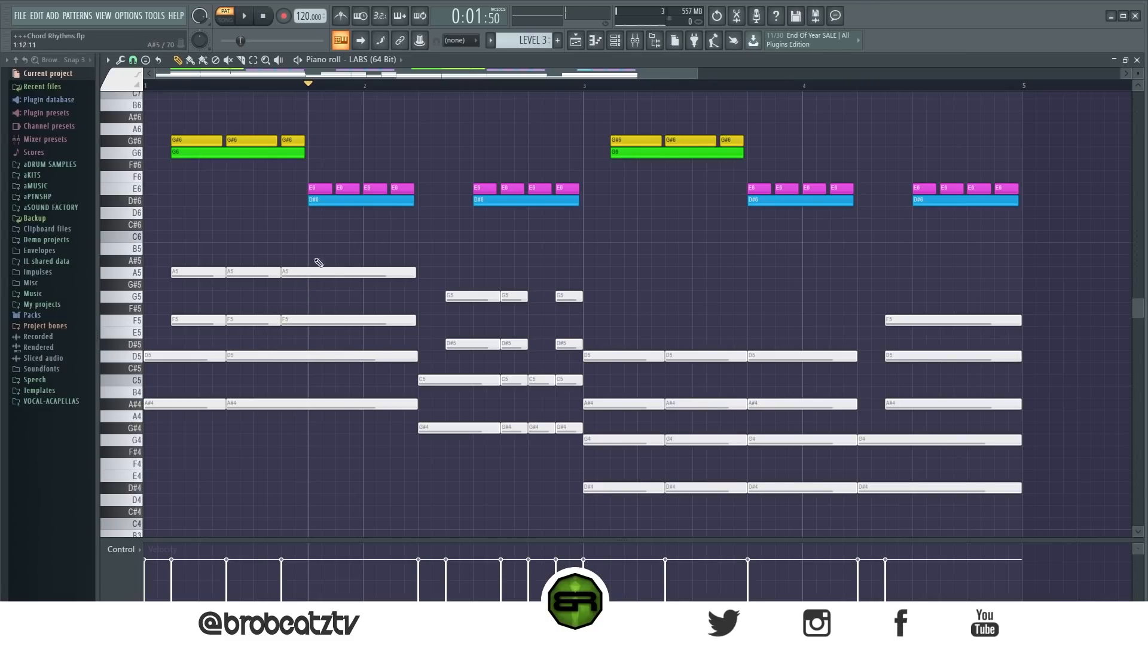
# Step: Highlight the first chord's second A5 and F5 notes, and the row of A#6 guide notes in the LEVEL 4 pattern
pyautogui.moveTo(237, 276); pyautogui.dragTo(239, 325)
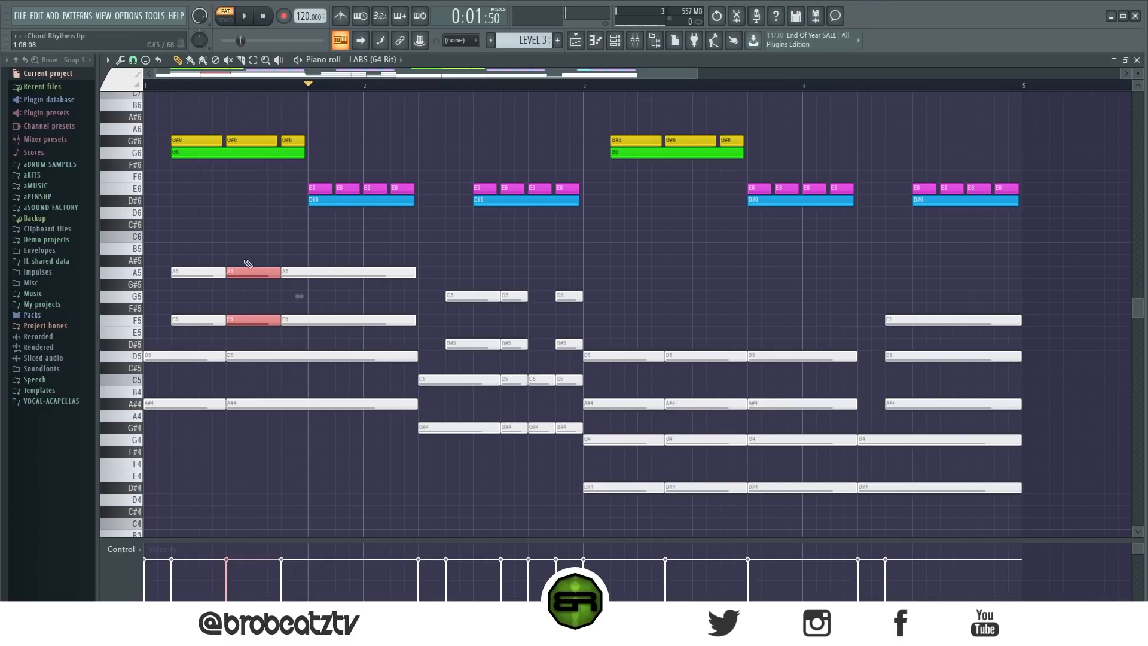
pyautogui.keyDown('ctrl'); pyautogui.click(257, 228); pyautogui.keyUp('ctrl')
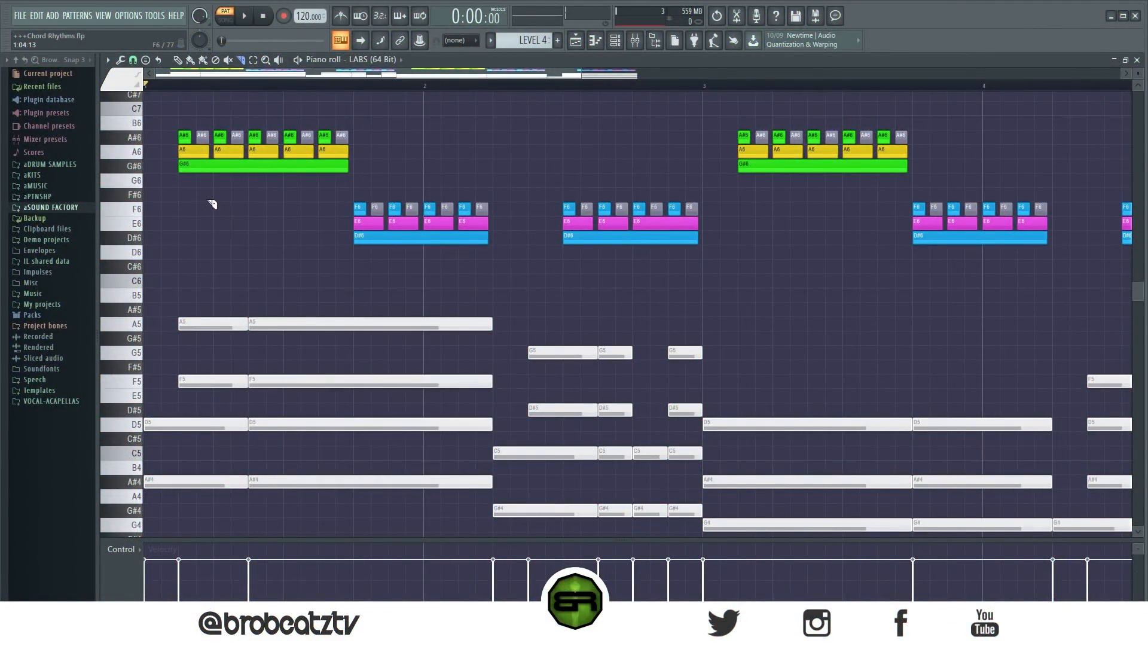
pyautogui.click(132, 139)
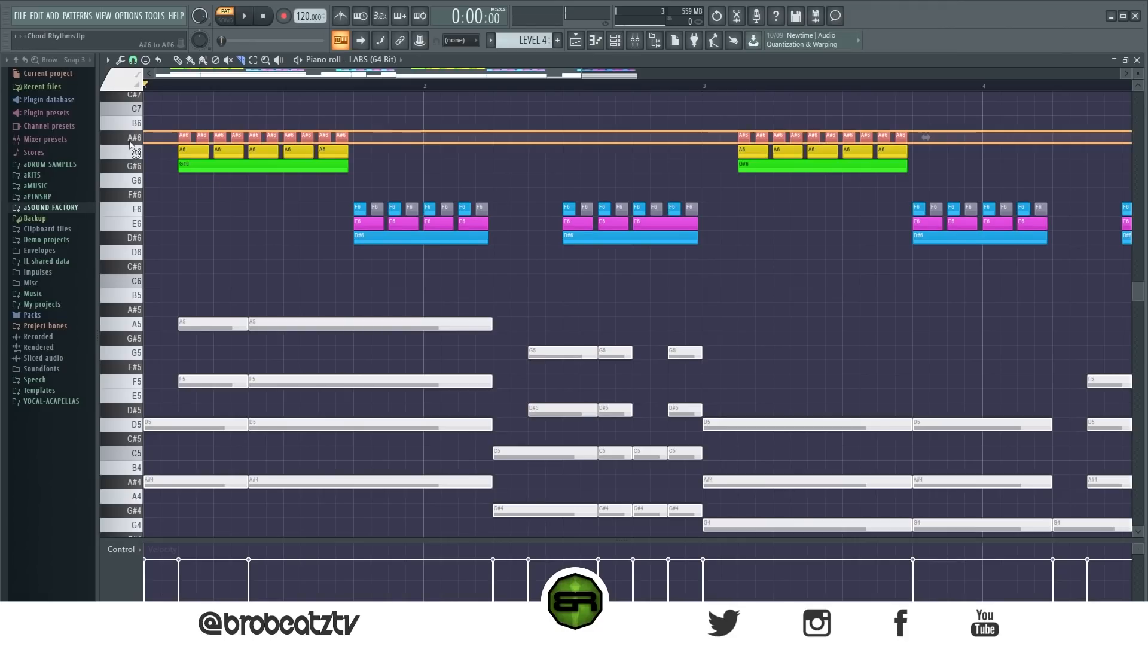
pyautogui.click(216, 237)
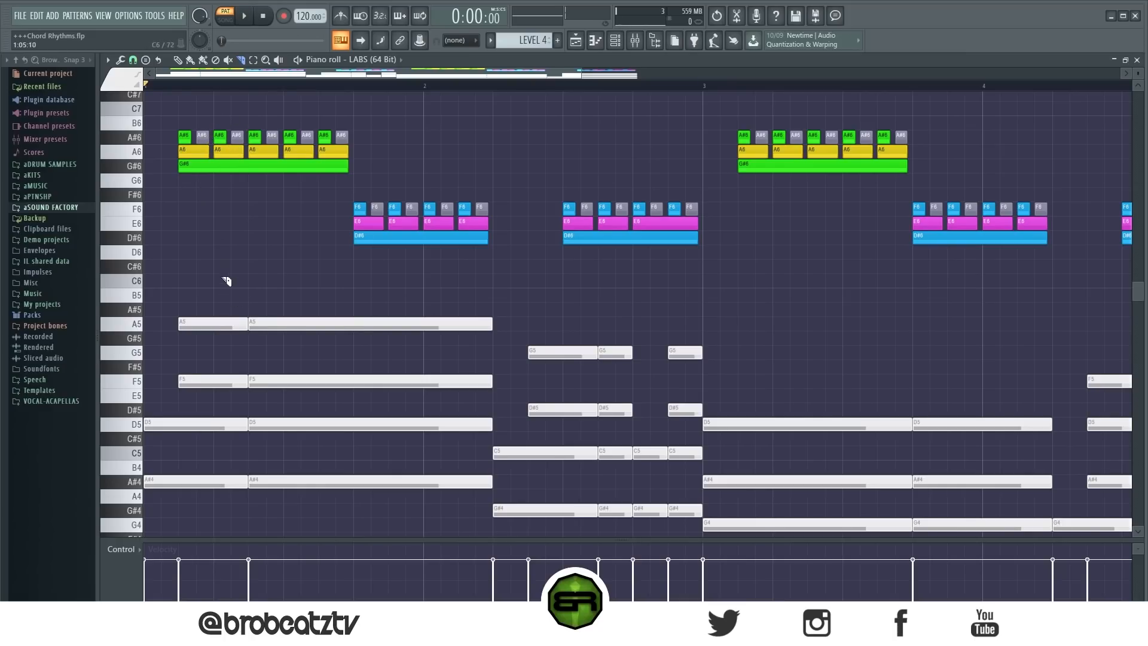
# Step: Slice the first chord's four notes at the last sixteenth of beat 1 in bar 1, at the first grey guide note, and play the result
pyautogui.moveTo(194, 284); pyautogui.dragTo(196, 508)
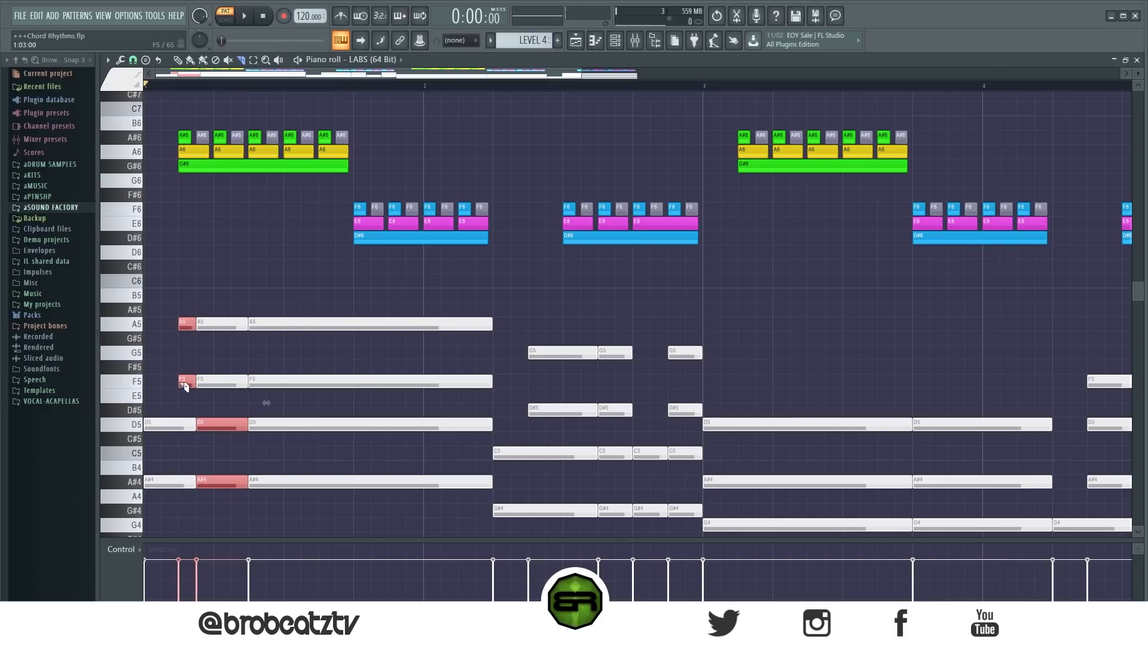
pyautogui.press('space')
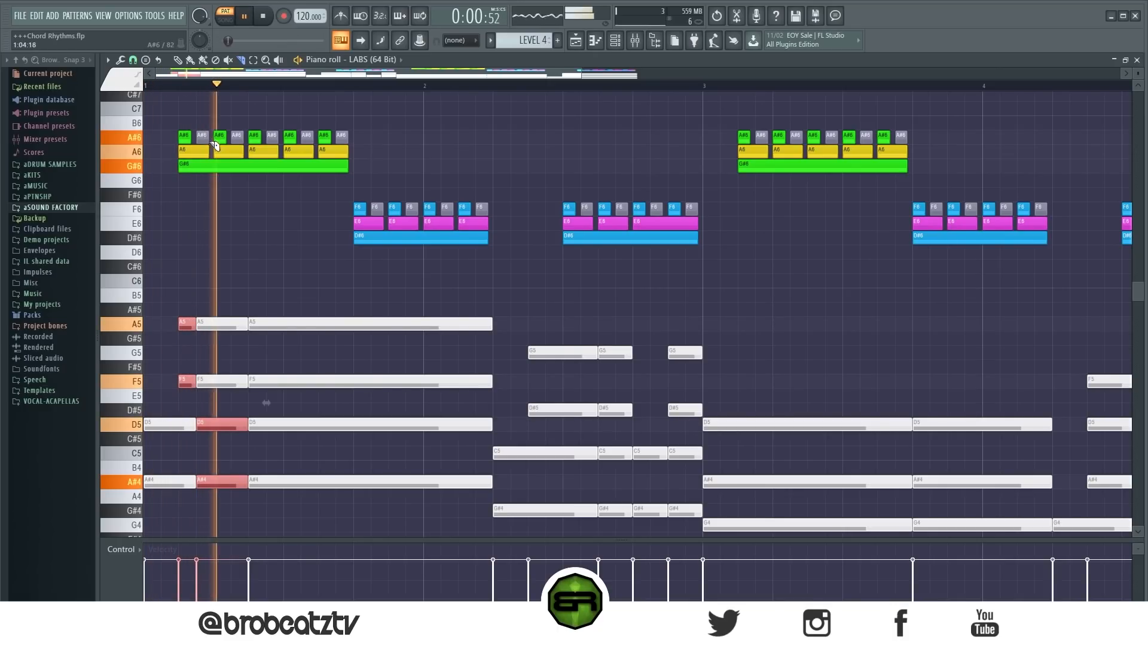
pyautogui.press('space')
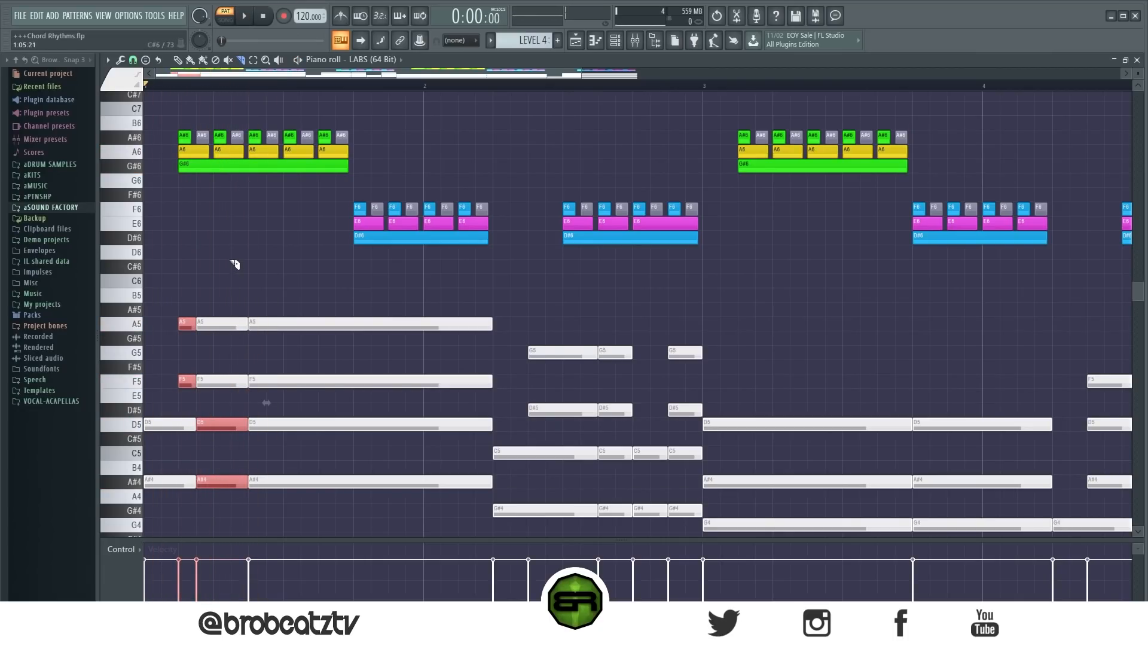
# Step: Highlight the first two A#6 guide notes of bar 1 and the chord segments that start at them
pyautogui.moveTo(177, 117); pyautogui.dragTo(202, 147)
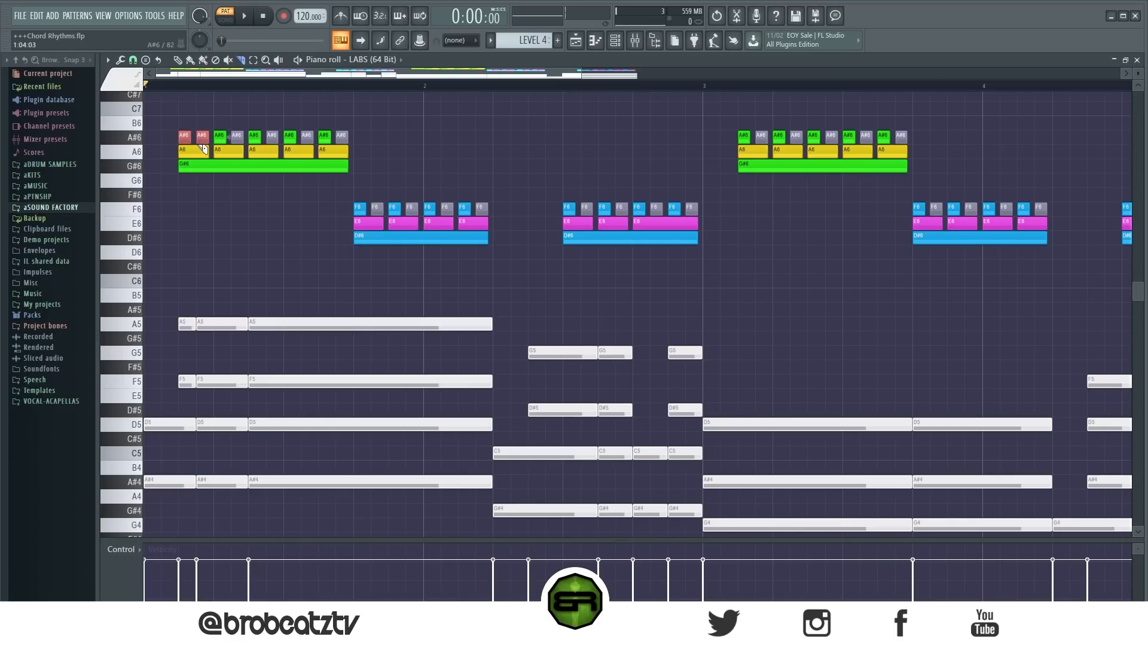
pyautogui.keyDown('ctrl'); pyautogui.click(190, 288); pyautogui.keyUp('ctrl')
pyautogui.moveTo(214, 291); pyautogui.dragTo(215, 493)
pyautogui.moveTo(190, 317); pyautogui.dragTo(187, 398)
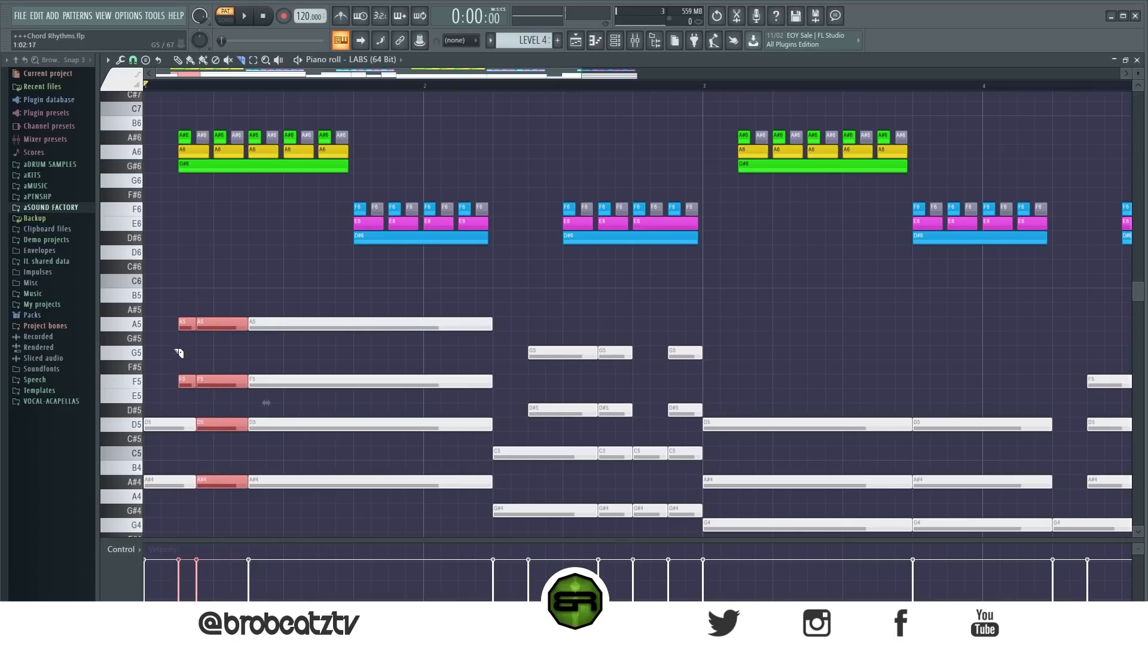
pyautogui.click(172, 303)
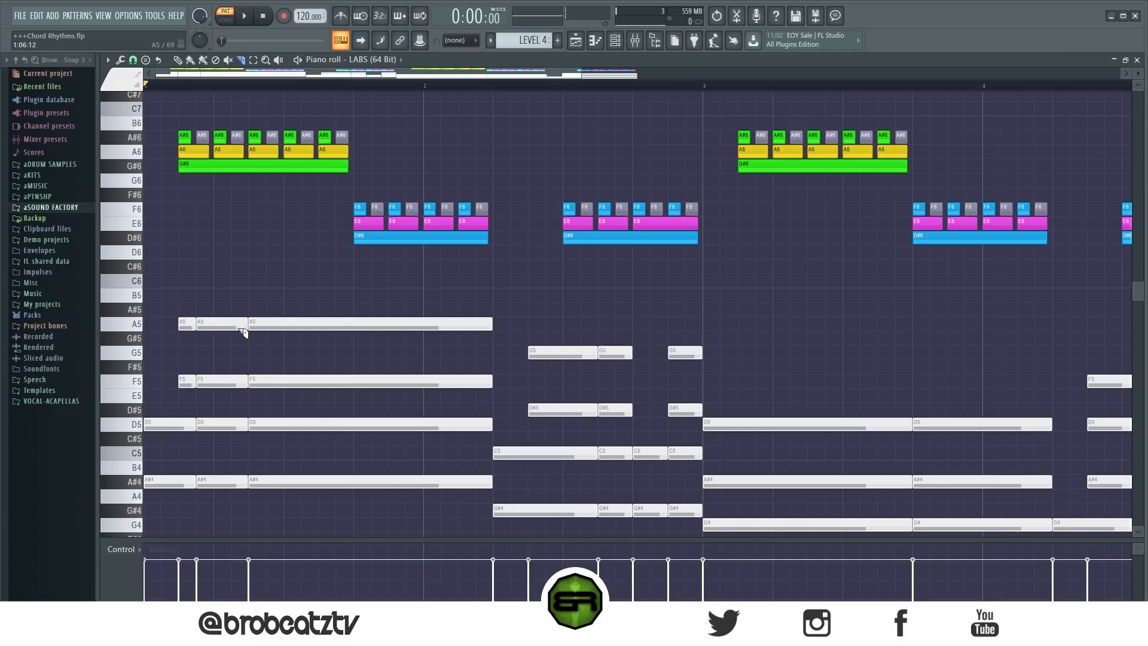
# Step: Slice the first chord's four notes at the second and the last sixteenth of beat 3 in bar 1
pyautogui.moveTo(187, 315); pyautogui.dragTo(198, 386)
pyautogui.moveTo(298, 292); pyautogui.dragTo(307, 496)
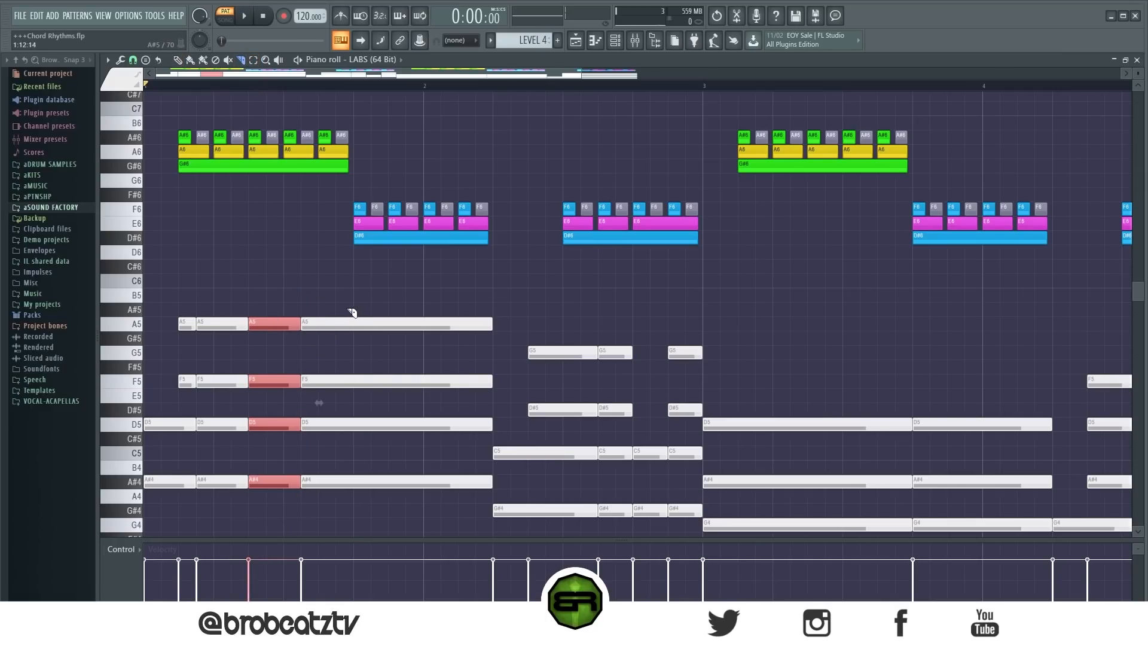
pyautogui.moveTo(335, 296); pyautogui.dragTo(336, 493)
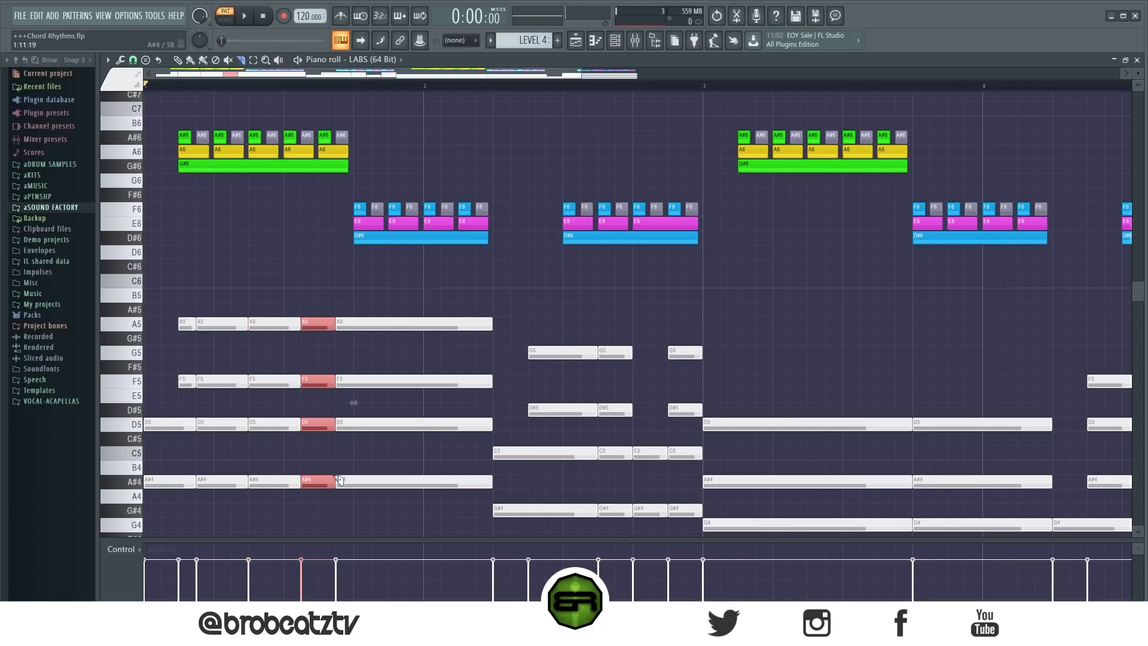
# Step: Highlight the last two grey A#6 guide notes of bar 1 and the chord segments starting there, and play the result
pyautogui.keyDown('ctrl'); pyautogui.click(341, 137); pyautogui.keyUp('ctrl')
pyautogui.keyDown('ctrl'); pyautogui.keyDown('shift'); pyautogui.click(308, 138); pyautogui.keyUp('shift'); pyautogui.keyUp('ctrl')
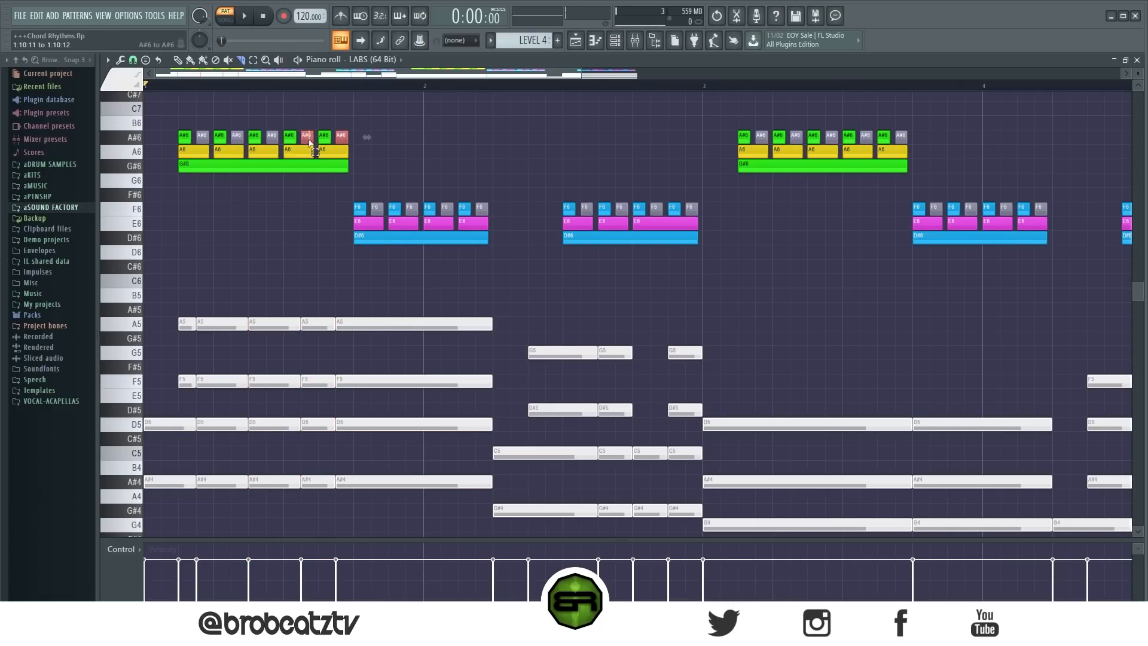
pyautogui.moveTo(303, 306); pyautogui.dragTo(314, 506)
pyautogui.moveTo(345, 320); pyautogui.dragTo(349, 499)
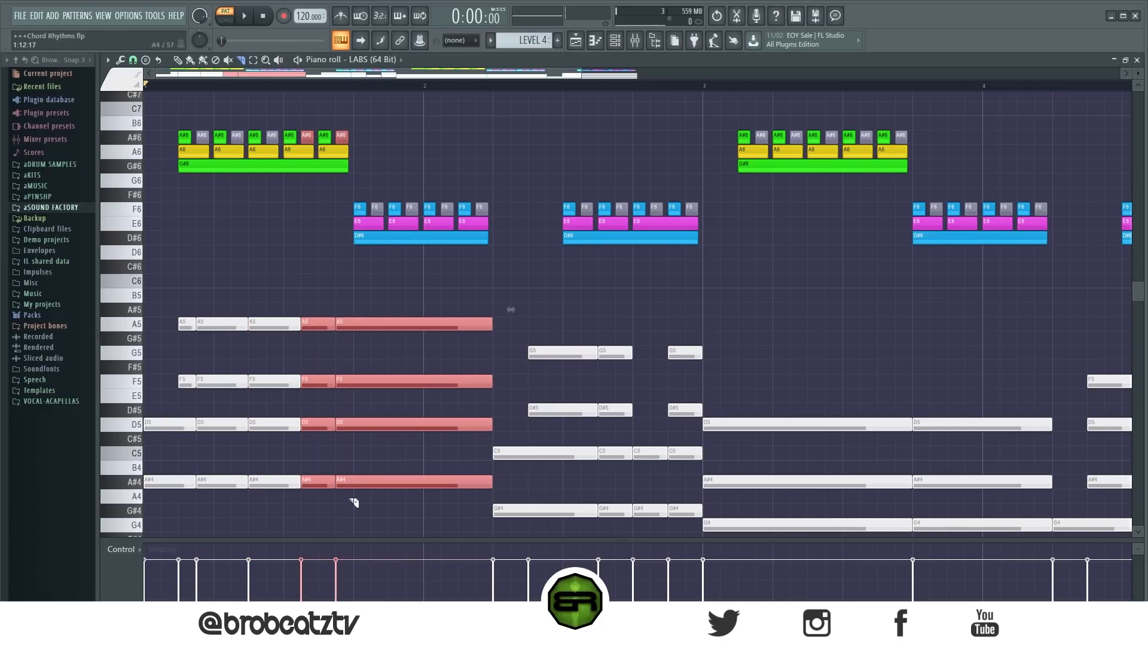
pyautogui.press('space')
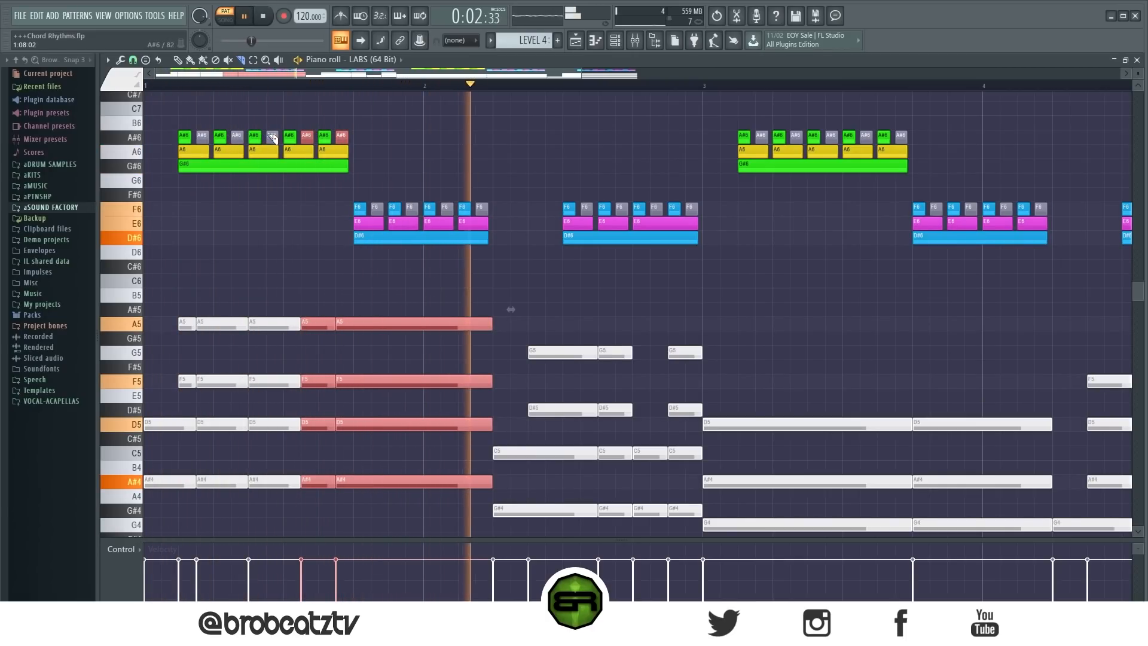
pyautogui.press('space')
pyautogui.hotkey('ctrl', 'd')
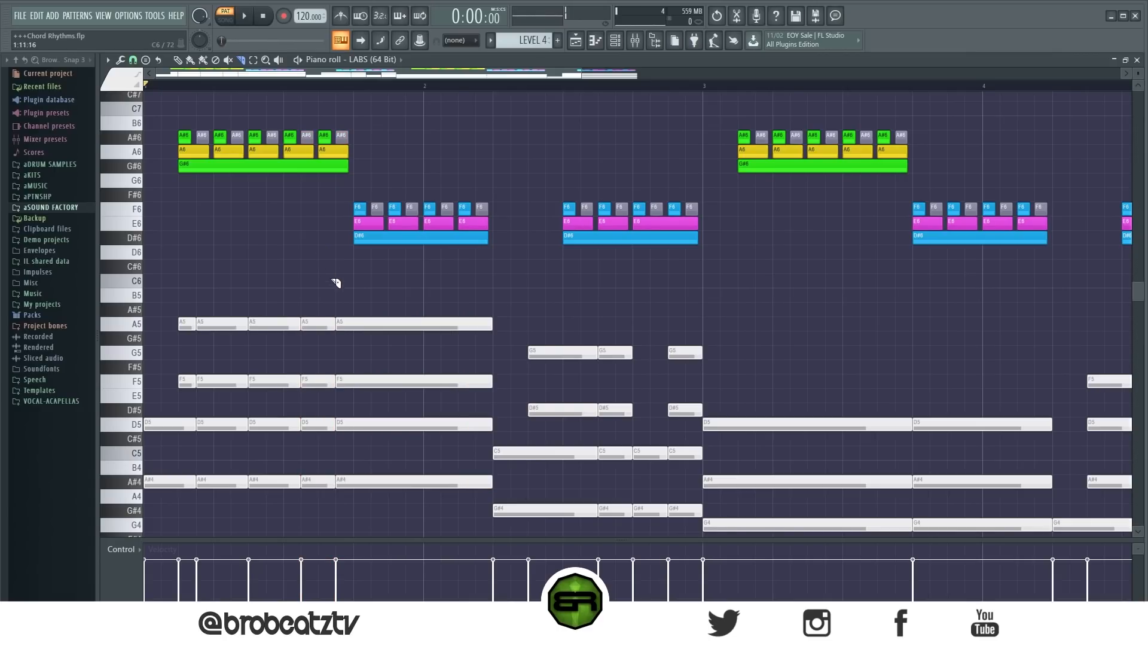
# Step: Delete the first chord's last two segments on all four notes and extend the remaining third segments to the chord's end
pyautogui.moveTo(333, 305); pyautogui.dragTo(395, 521)
pyautogui.rightClick(430, 481)
pyautogui.moveTo(362, 316); pyautogui.dragTo(274, 491)
pyautogui.click(178, 59)
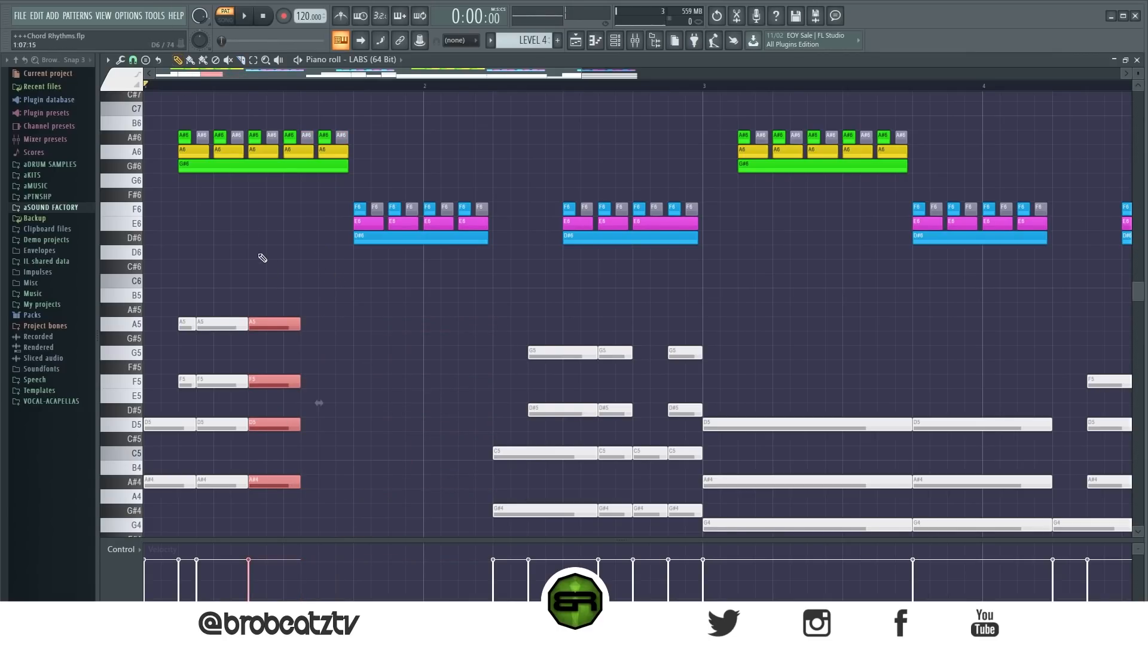
pyautogui.moveTo(297, 319); pyautogui.dragTo(492, 321)
pyautogui.hotkey('ctrl', 'd')
# Step: Slice the first chord's four notes at the second sixteenth and halfway through beat 3 of bar 1, and play the result
pyautogui.click(241, 60)
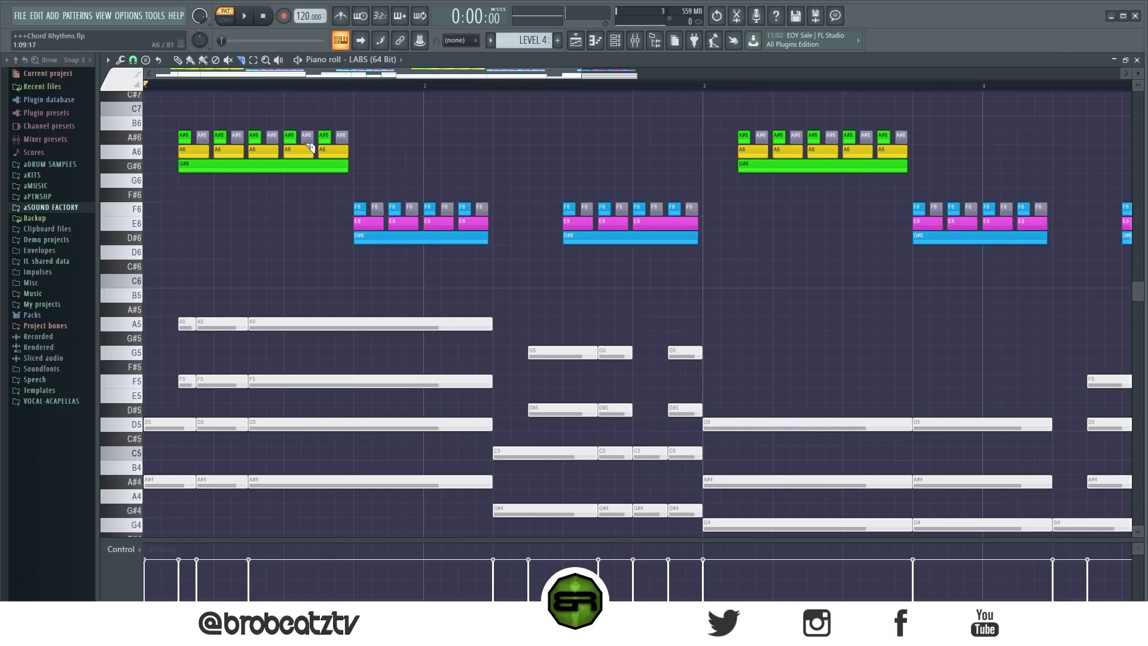
pyautogui.moveTo(318, 299); pyautogui.dragTo(301, 468)
pyautogui.press('space')
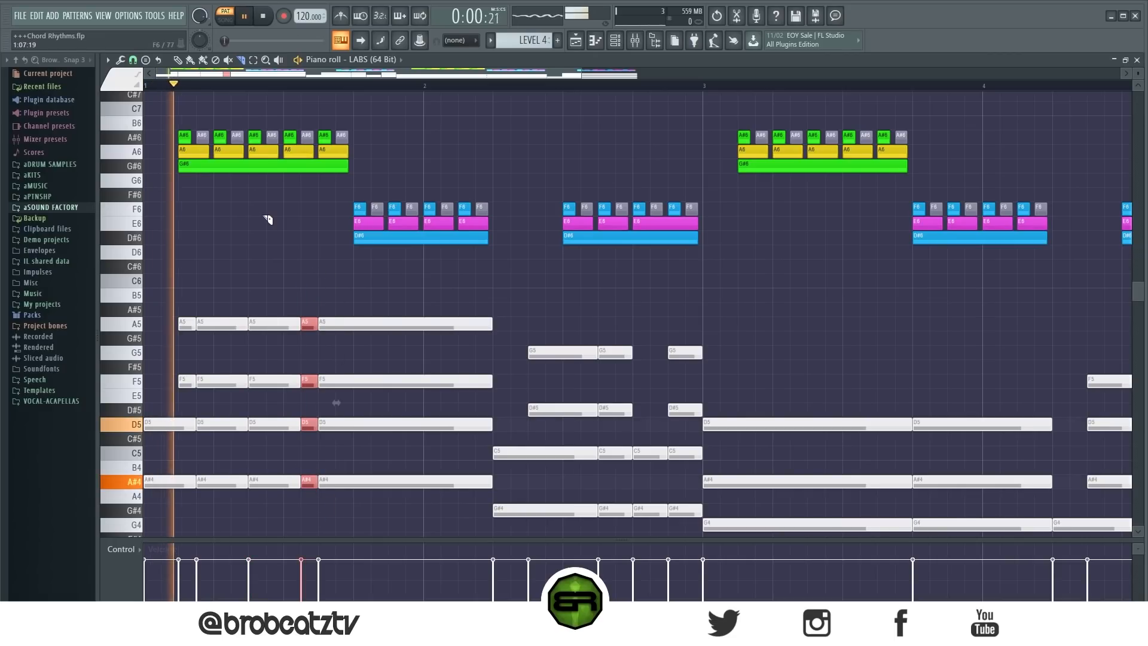
pyautogui.press('space')
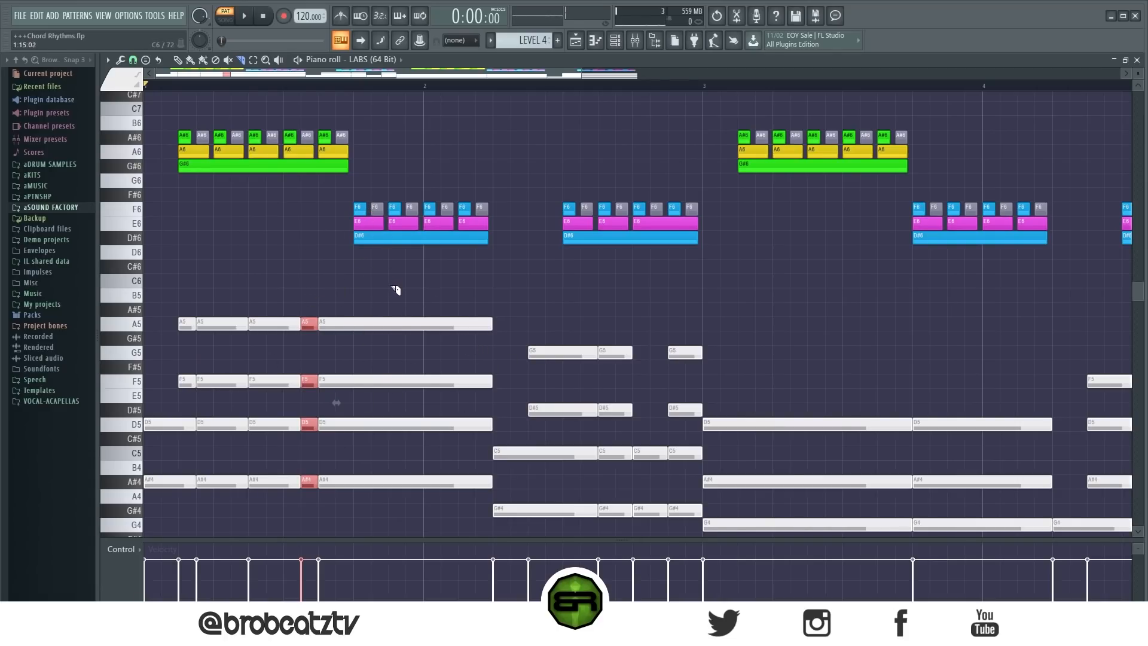
# Step: Highlight the time ranges from beat 4 of bar 1 to beat 2 of bar 2 and the second half of bar 1's first beat
pyautogui.moveTo(353, 84); pyautogui.dragTo(485, 106)
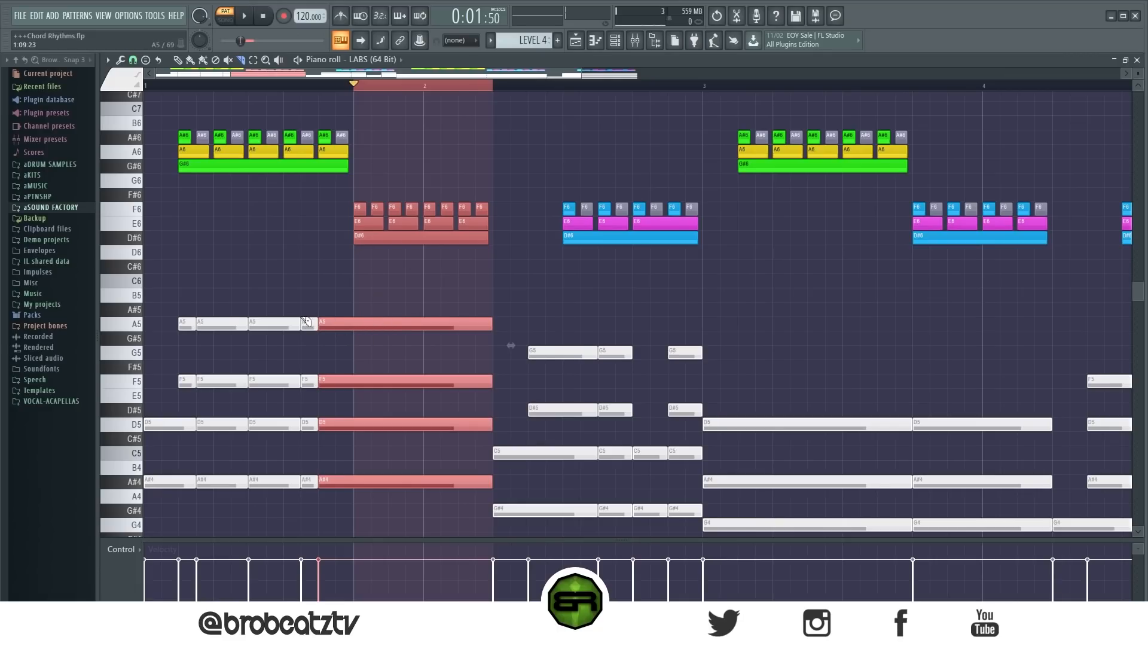
pyautogui.moveTo(177, 87); pyautogui.dragTo(212, 99)
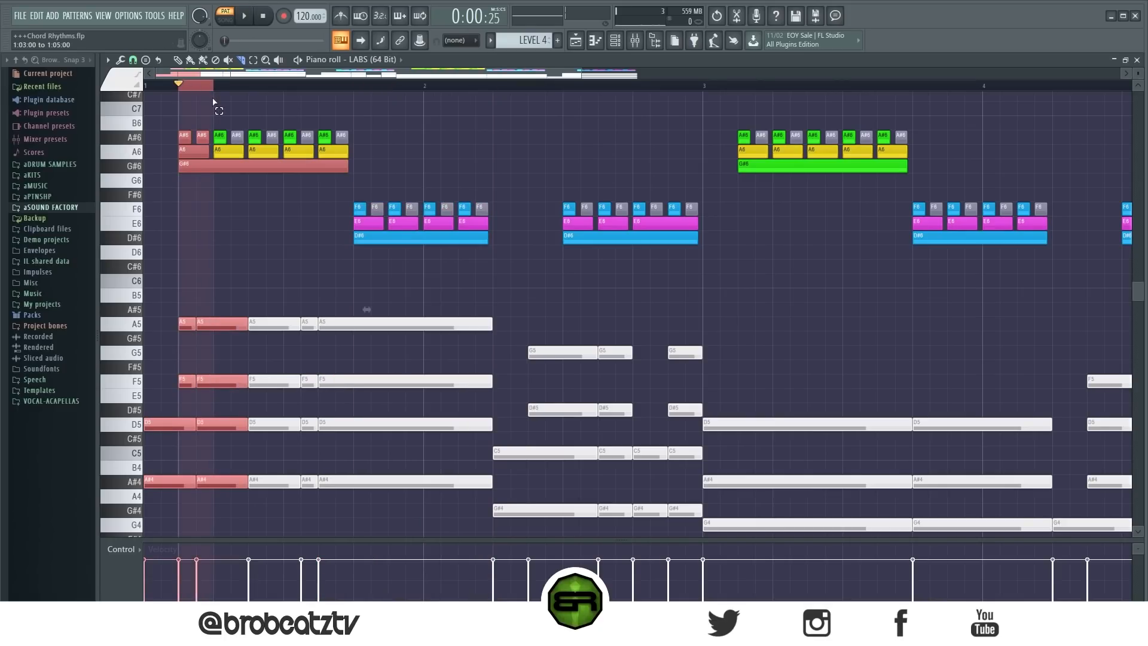
pyautogui.click(200, 84)
pyautogui.doubleClick(335, 89)
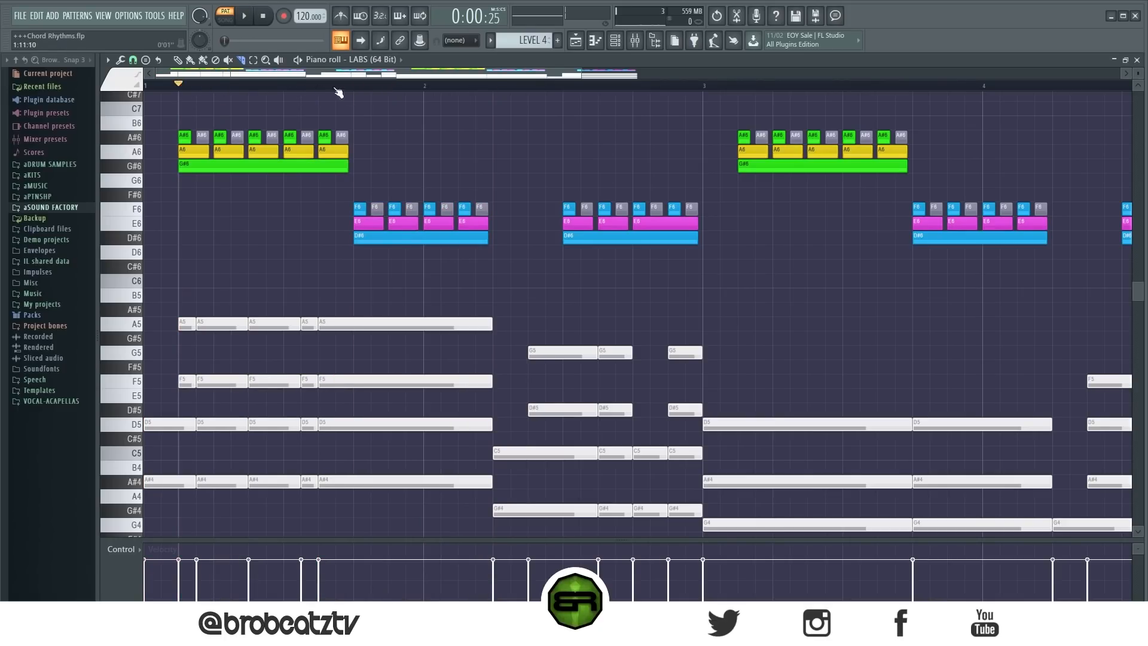
pyautogui.moveTo(366, 96); pyautogui.dragTo(491, 111)
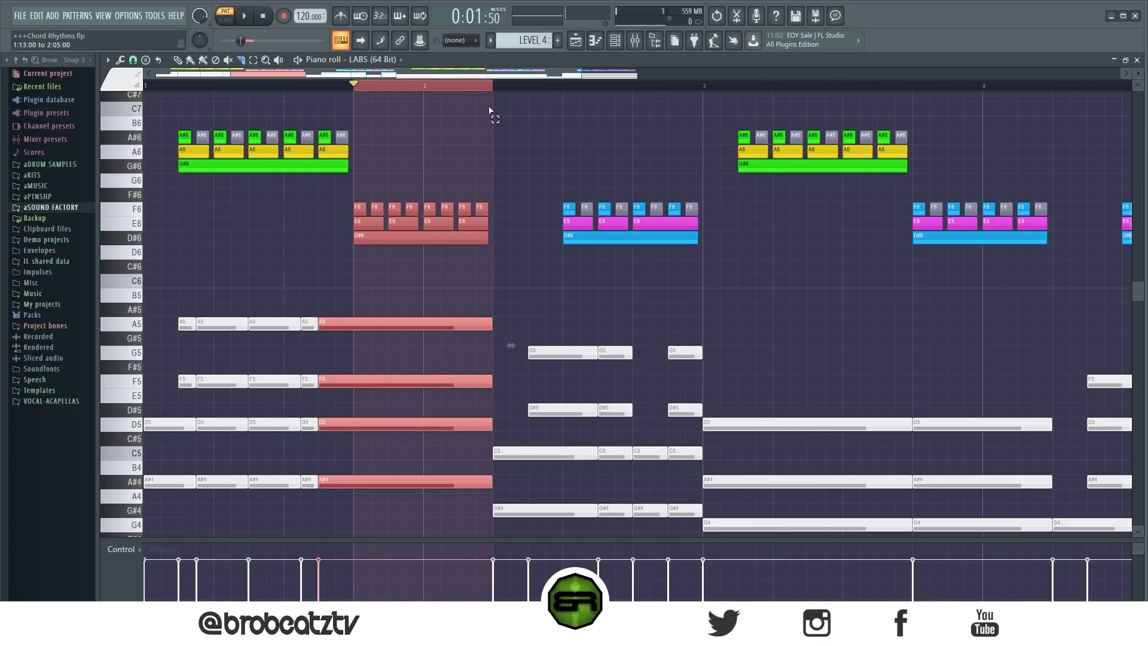
pyautogui.doubleClick(437, 96)
pyautogui.moveTo(352, 299); pyautogui.dragTo(362, 352)
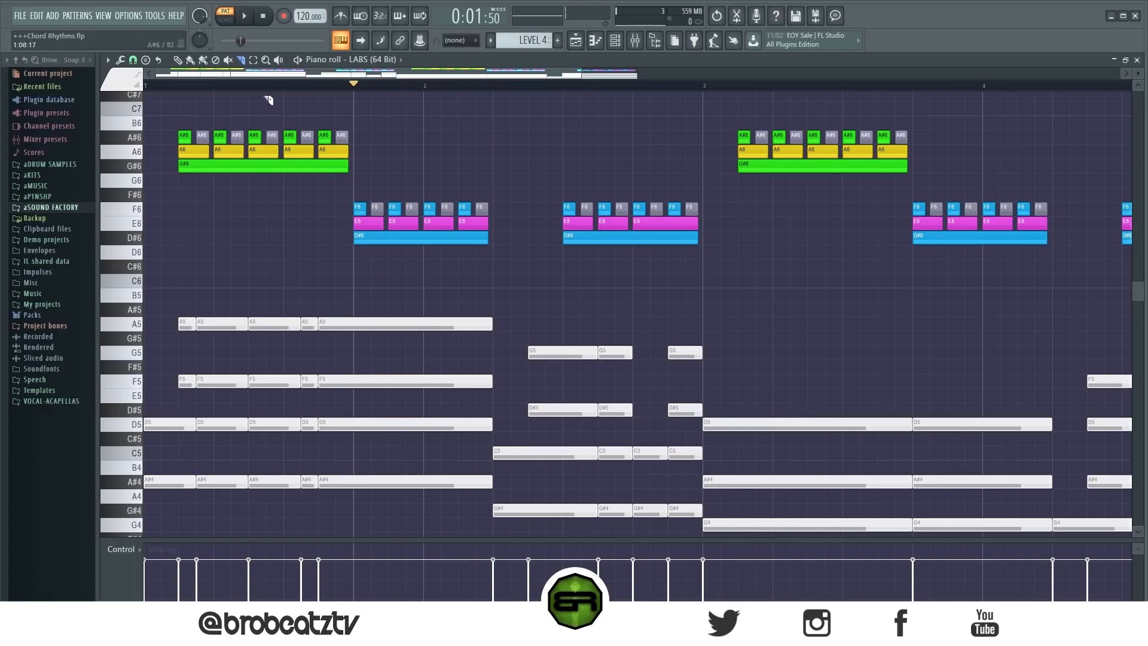
# Step: Remove the first chord's segments from the second sixteenth of beat 3 onward and stretch the third segments back to the chord's end
pyautogui.click(178, 61)
pyautogui.moveTo(358, 316)
pyautogui.mouseDown()
pyautogui.moveTo(375, 485)
pyautogui.moveTo(326, 392)
pyautogui.moveTo(311, 418)
pyautogui.moveTo(308, 483)
pyautogui.mouseUp()
pyautogui.moveTo(306, 309); pyautogui.dragTo(336, 483)
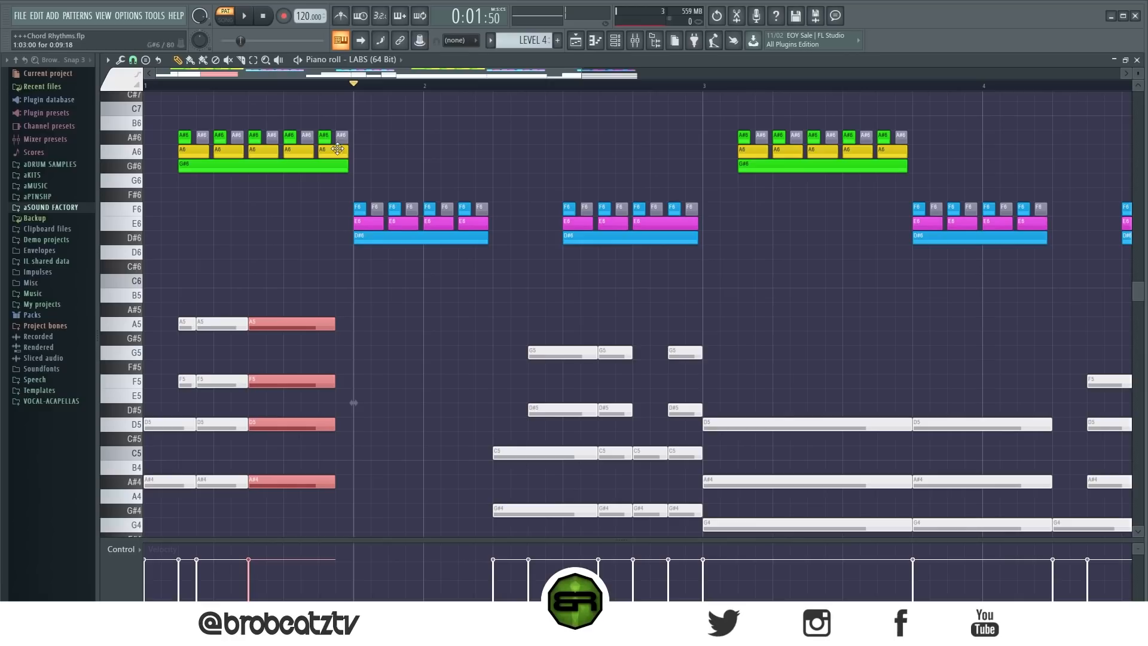
pyautogui.moveTo(334, 323); pyautogui.dragTo(492, 324)
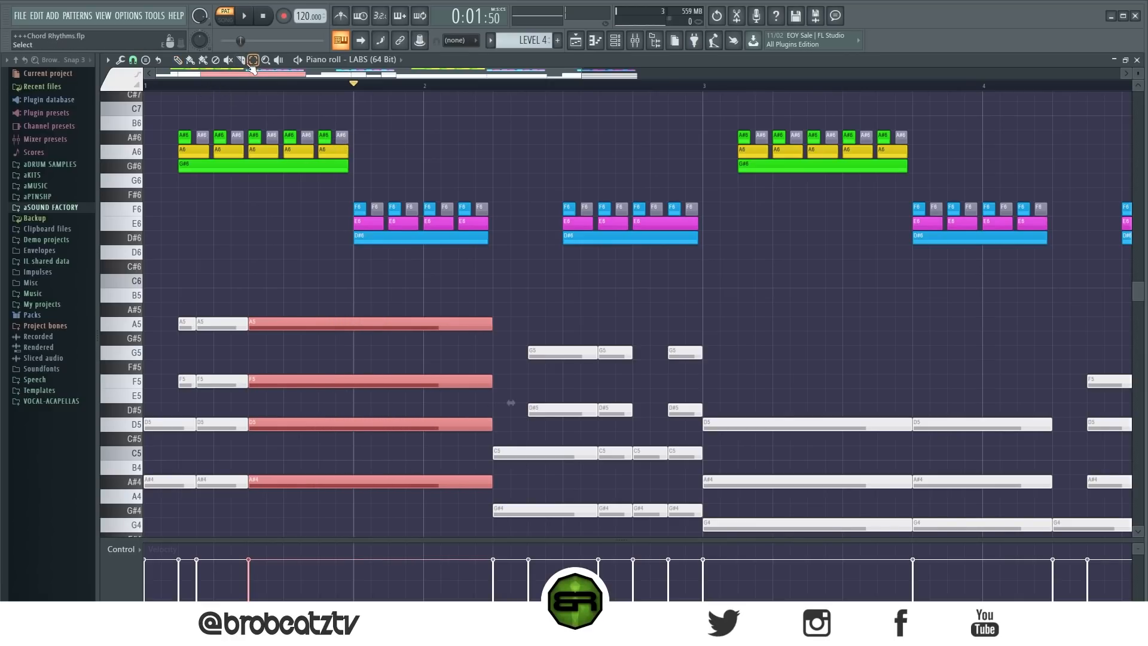
# Step: Slice the first chord's four notes at the last sixteenth of beat 3, at beat 4 and halfway through beat 4 of bar 1
pyautogui.moveTo(338, 363); pyautogui.dragTo(345, 505)
pyautogui.moveTo(355, 302); pyautogui.dragTo(360, 496)
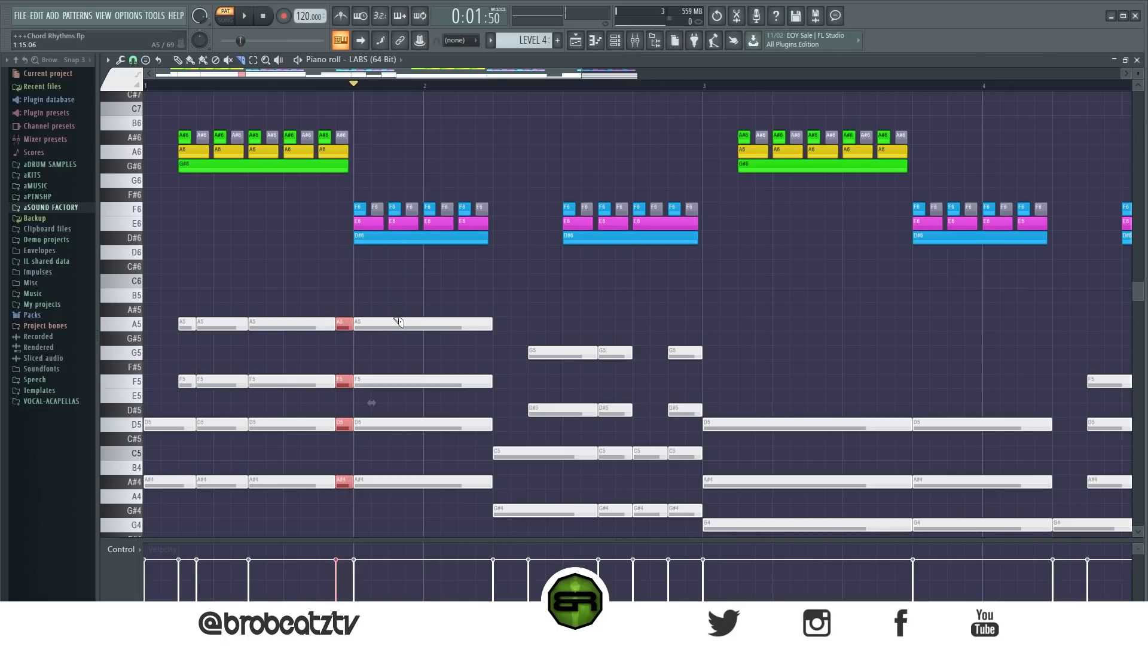
pyautogui.moveTo(397, 322); pyautogui.dragTo(391, 520)
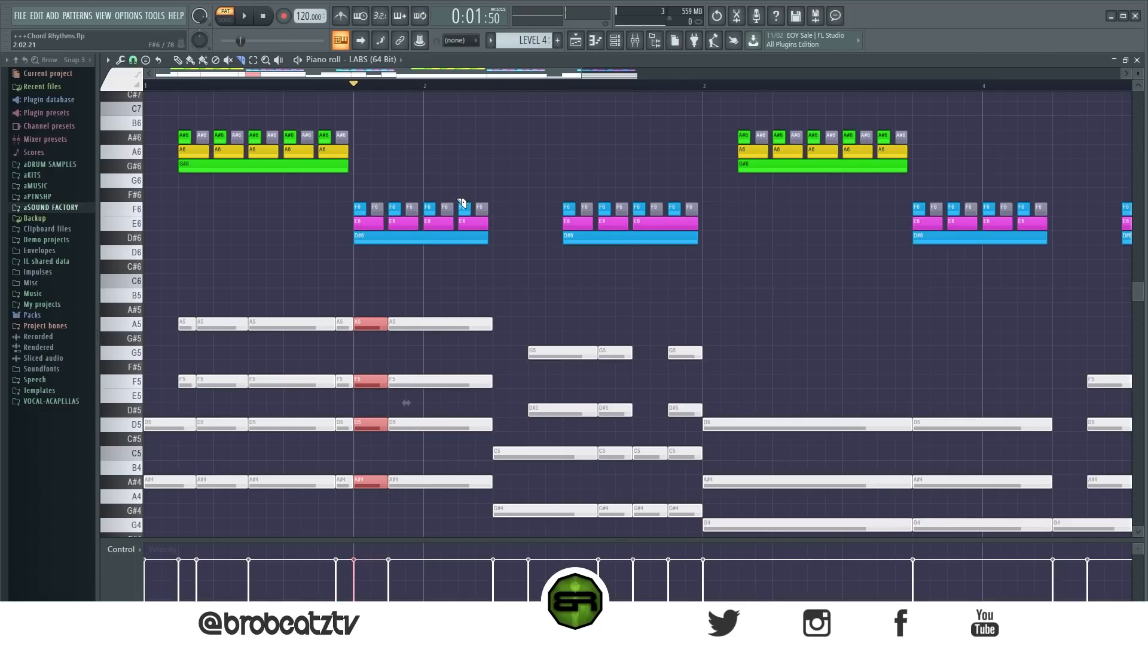
pyautogui.click(441, 134)
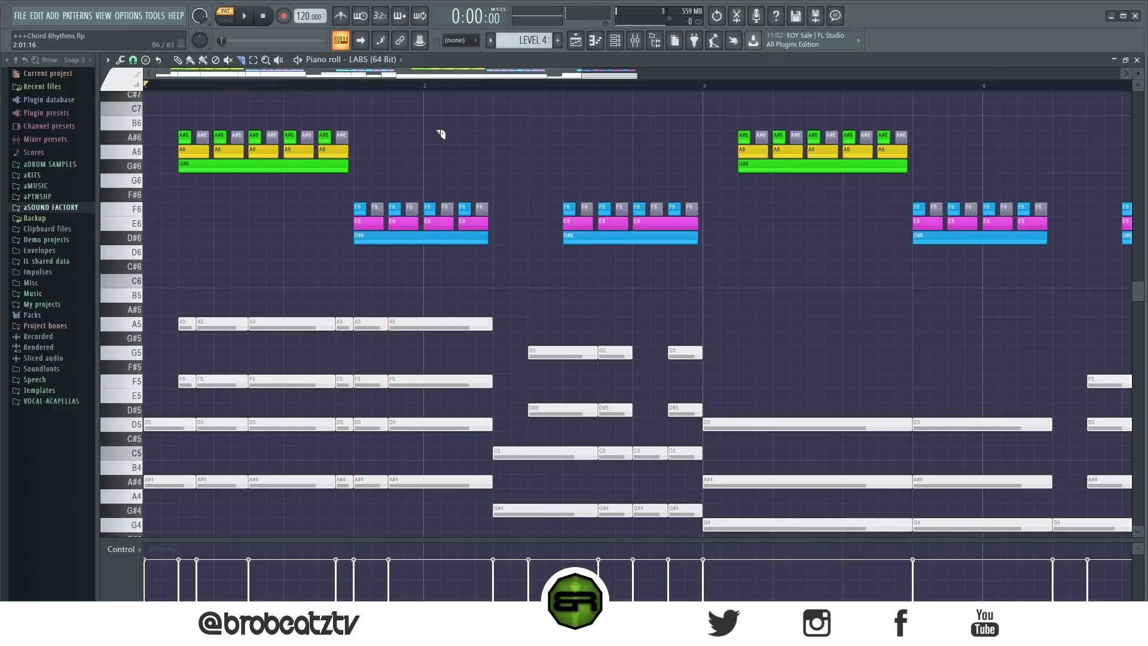
# Step: Slice the first chord's four notes halfway through beat 1 of bar 2 and play the result
pyautogui.press('space')
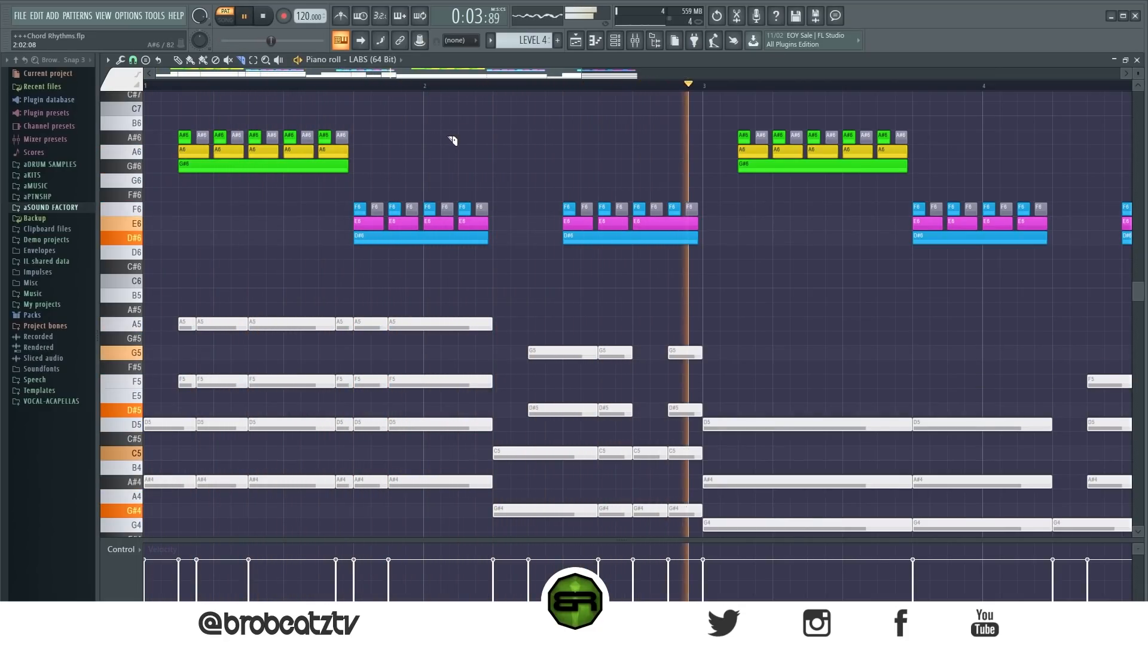
pyautogui.press('space')
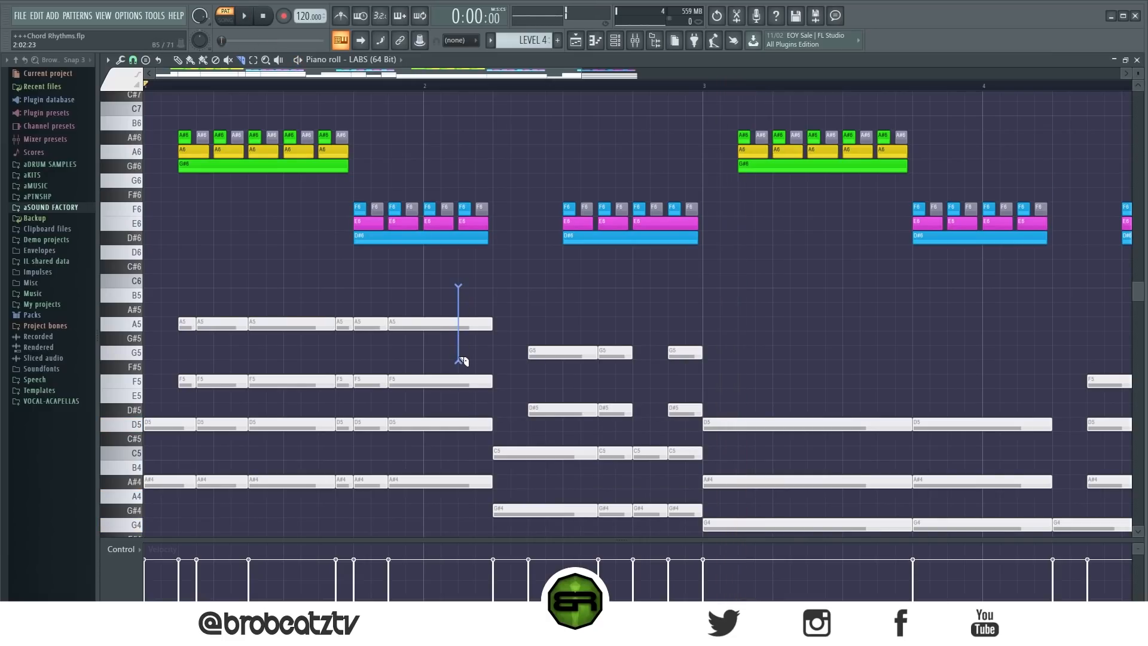
pyautogui.moveTo(471, 509); pyautogui.dragTo(472, 514)
pyautogui.press('space')
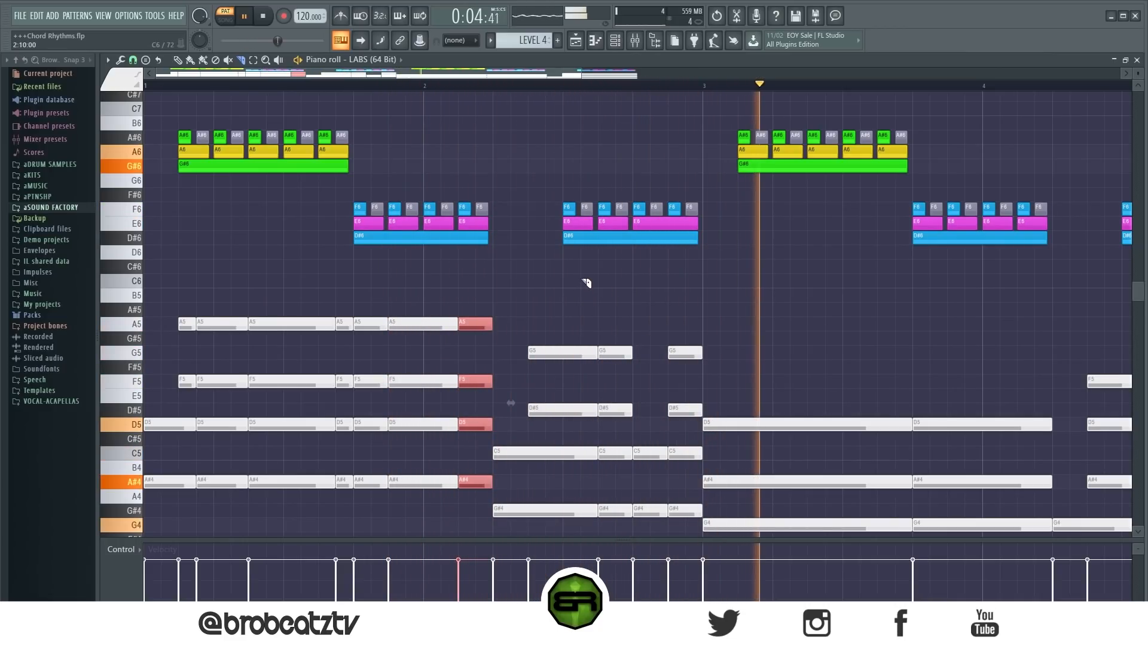
pyautogui.press('space')
pyautogui.click(402, 355)
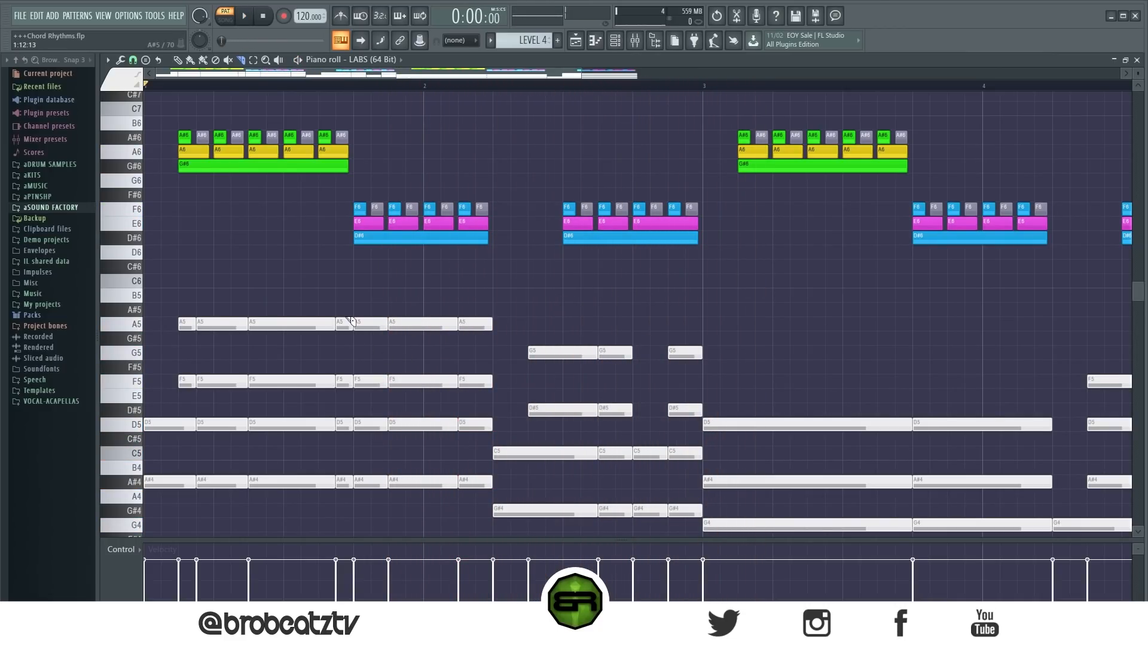
# Step: Switch playback to song mode and play the chord progression
pyautogui.moveTo(412, 321); pyautogui.dragTo(473, 383)
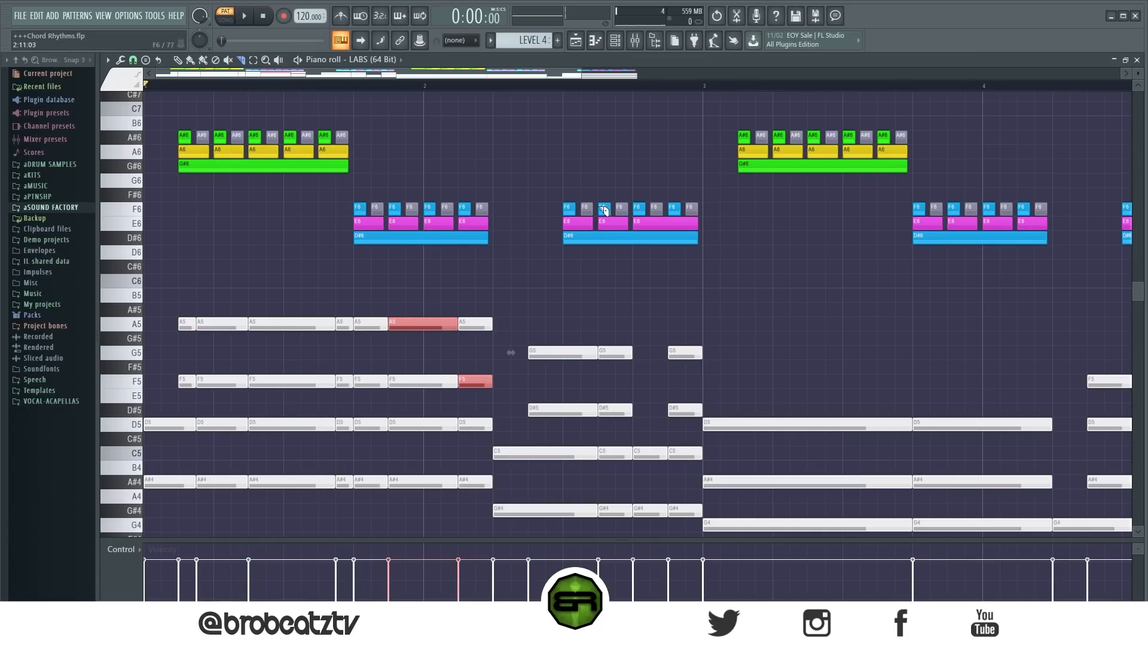
pyautogui.moveTo(507, 281)
pyautogui.mouseDown()
pyautogui.moveTo(254, 317)
pyautogui.moveTo(504, 169)
pyautogui.mouseUp()
pyautogui.click(225, 20)
pyautogui.click(408, 121)
pyautogui.press('space')
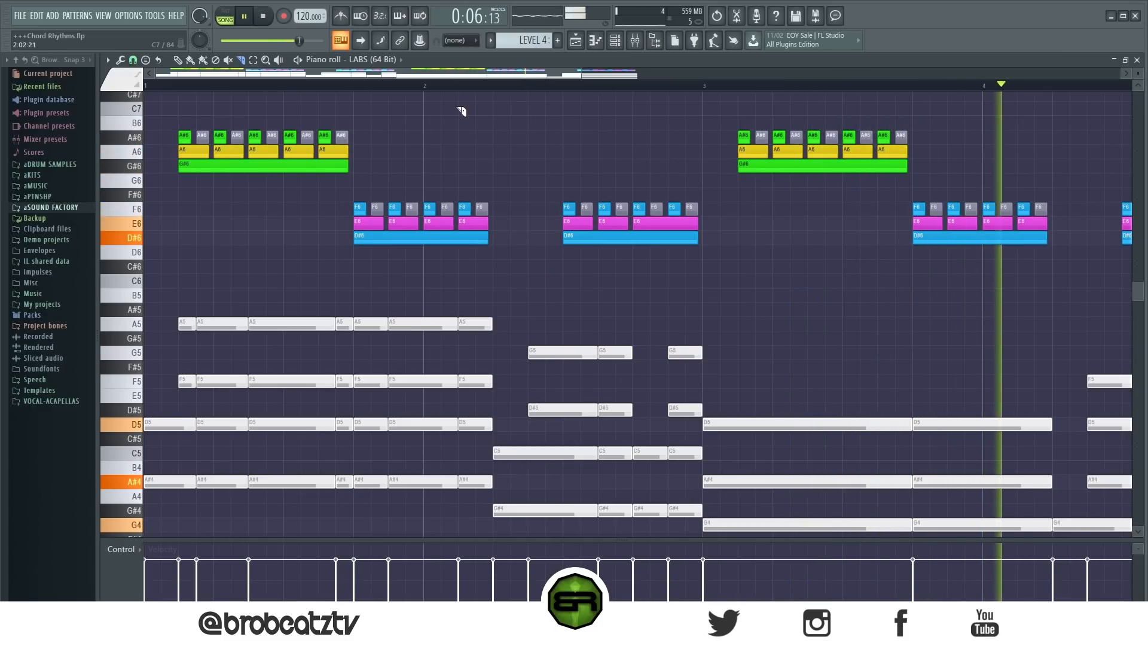
pyautogui.press('space')
# Step: With the Draw tool, delete the A5 segment at beat 4 of bar 1 and the F5 segment on beat 3's last sixteenth
pyautogui.moveTo(423, 74); pyautogui.dragTo(396, 86)
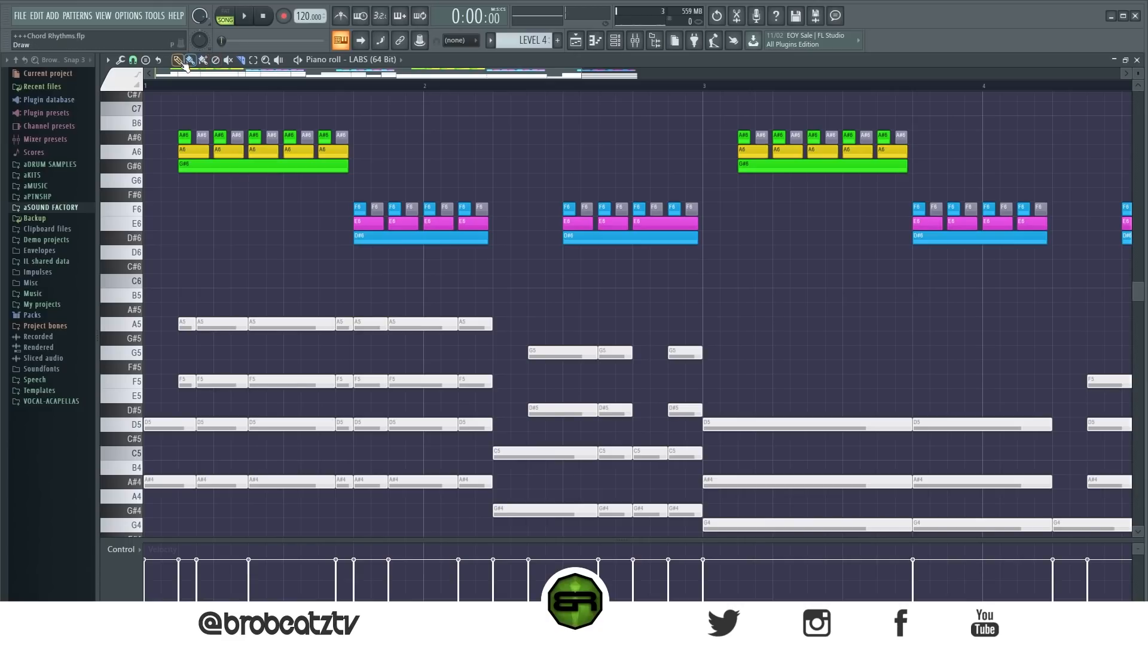
pyautogui.scroll(-3, 419, 318)
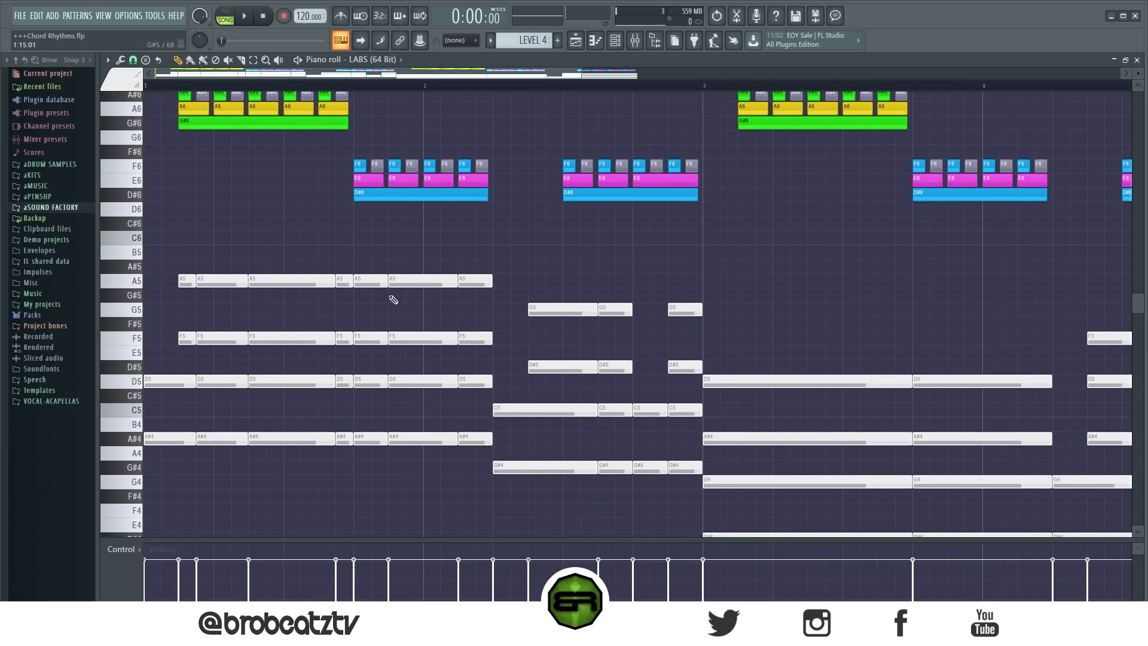
pyautogui.moveTo(381, 277); pyautogui.dragTo(380, 388)
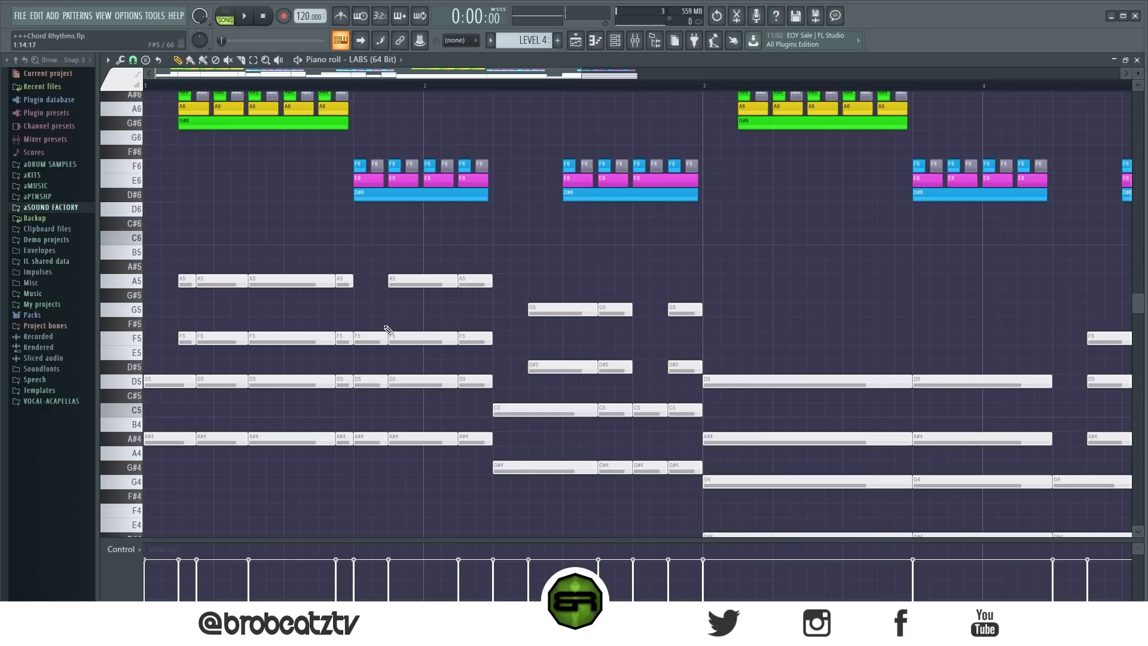
pyautogui.rightClick(345, 339)
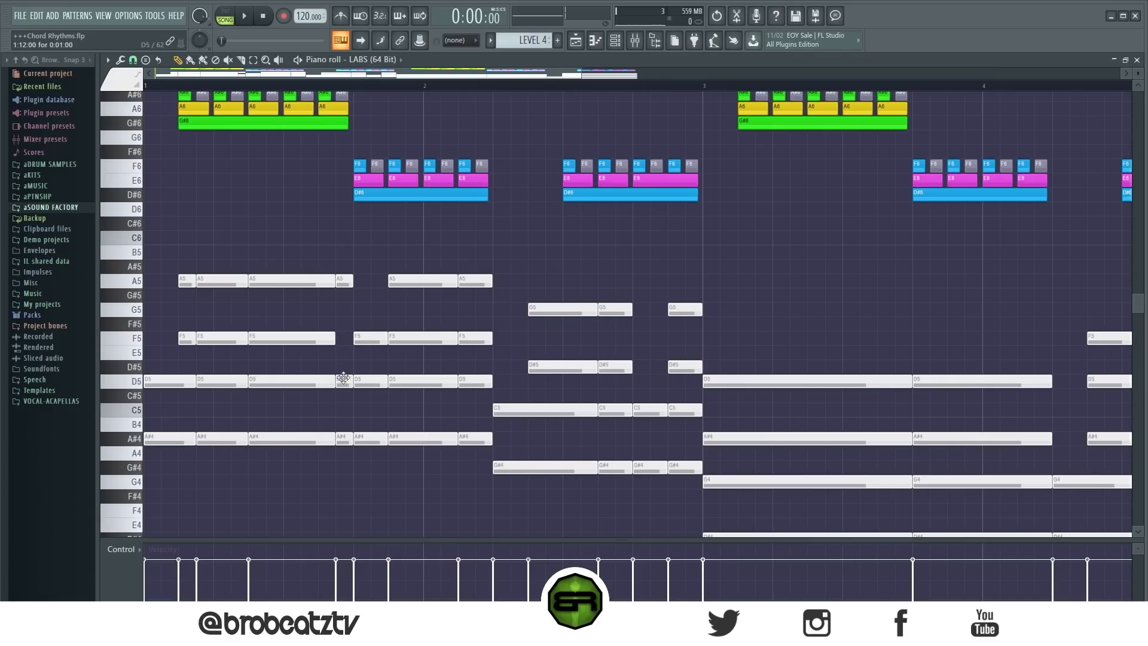
# Step: Remove the D5 and A#4 segments at beat 4 of bar 1, extending their preceding segments to halfway through the beat and starting A#4's one sixteenth earlier
pyautogui.click(340, 383)
pyautogui.scroll(3, 336, 101)
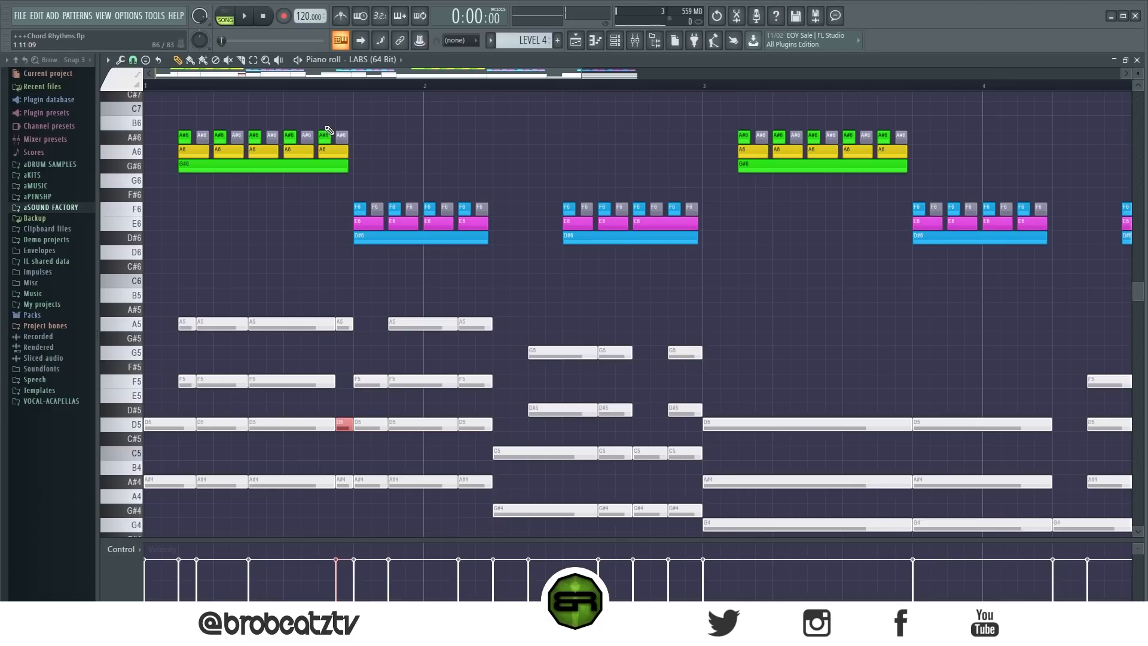
pyautogui.scroll(-3, 343, 238)
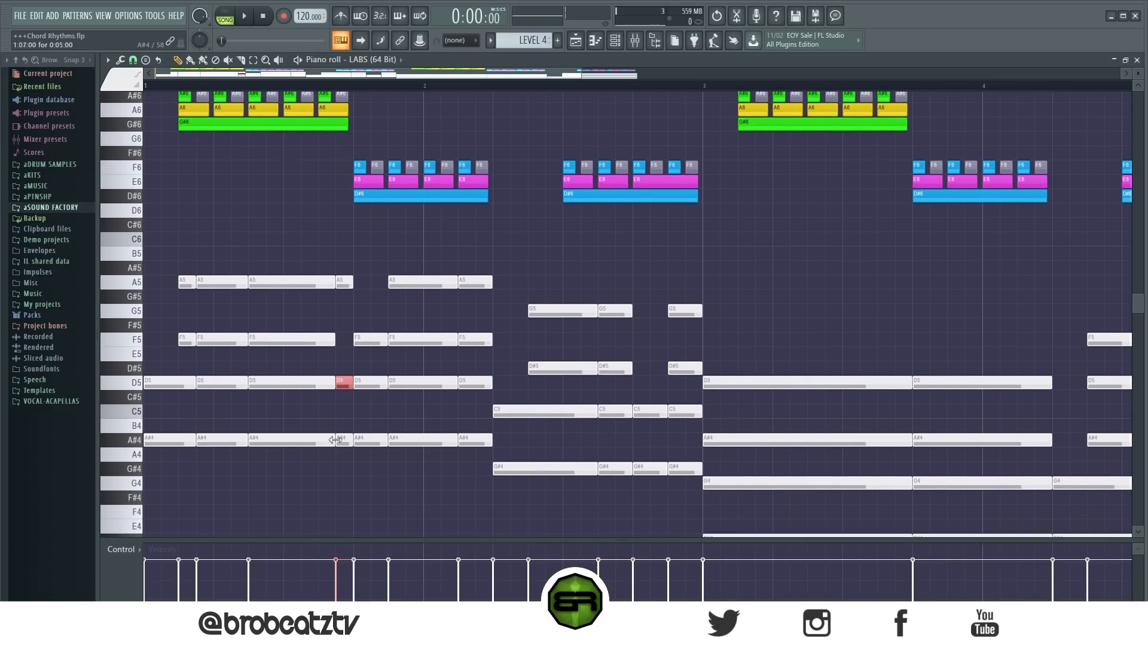
pyautogui.moveTo(335, 442)
pyautogui.mouseDown()
pyautogui.moveTo(317, 443)
pyautogui.moveTo(349, 443)
pyautogui.mouseUp()
pyautogui.rightClick(368, 384)
pyautogui.rightClick(371, 439)
pyautogui.moveTo(355, 360); pyautogui.dragTo(383, 442)
pyautogui.click(371, 412)
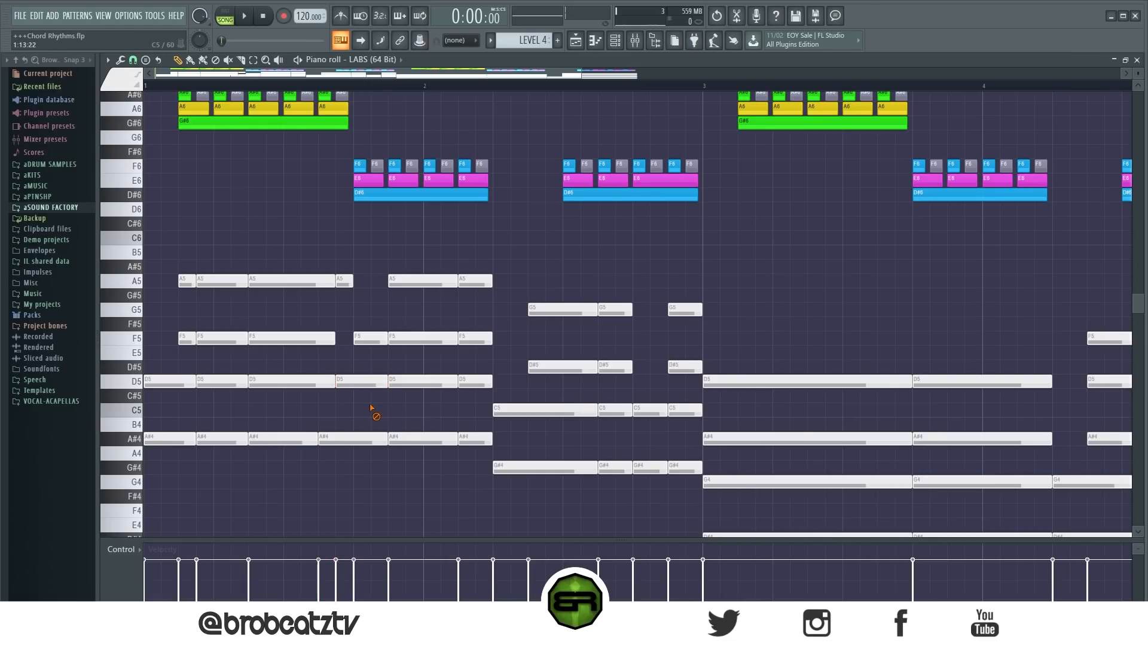
# Step: Stretch the third A5 segment to halfway through beat 4 and the third F5 segment to beat 4 of bar 1, and play the result
pyautogui.moveTo(330, 281); pyautogui.dragTo(383, 281)
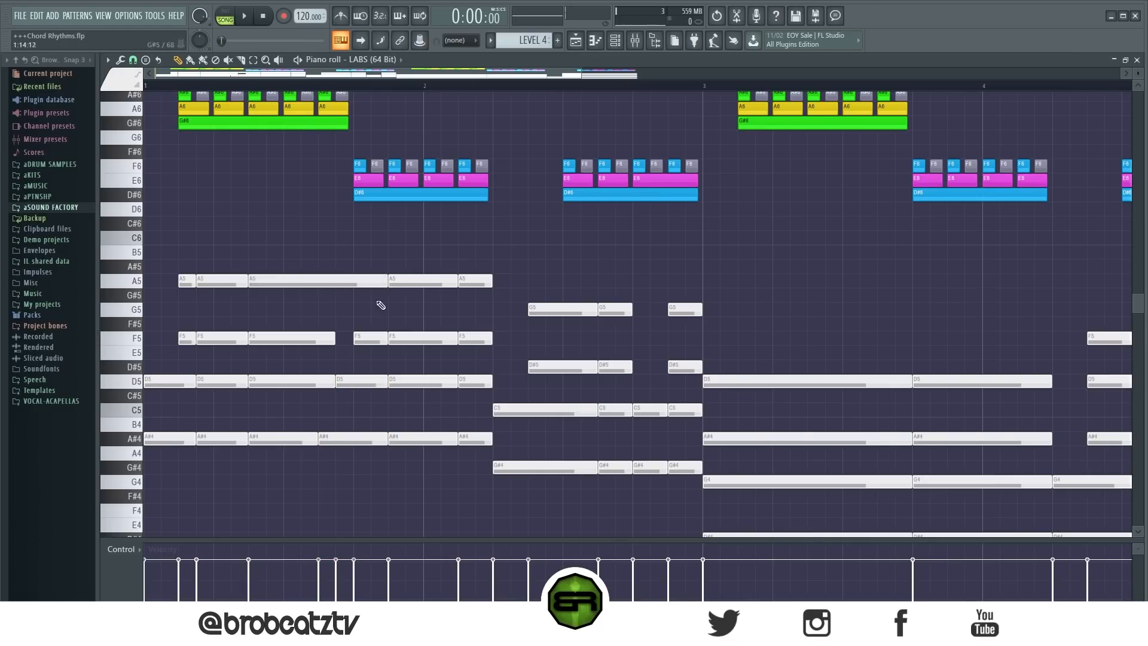
pyautogui.moveTo(335, 340); pyautogui.dragTo(345, 338)
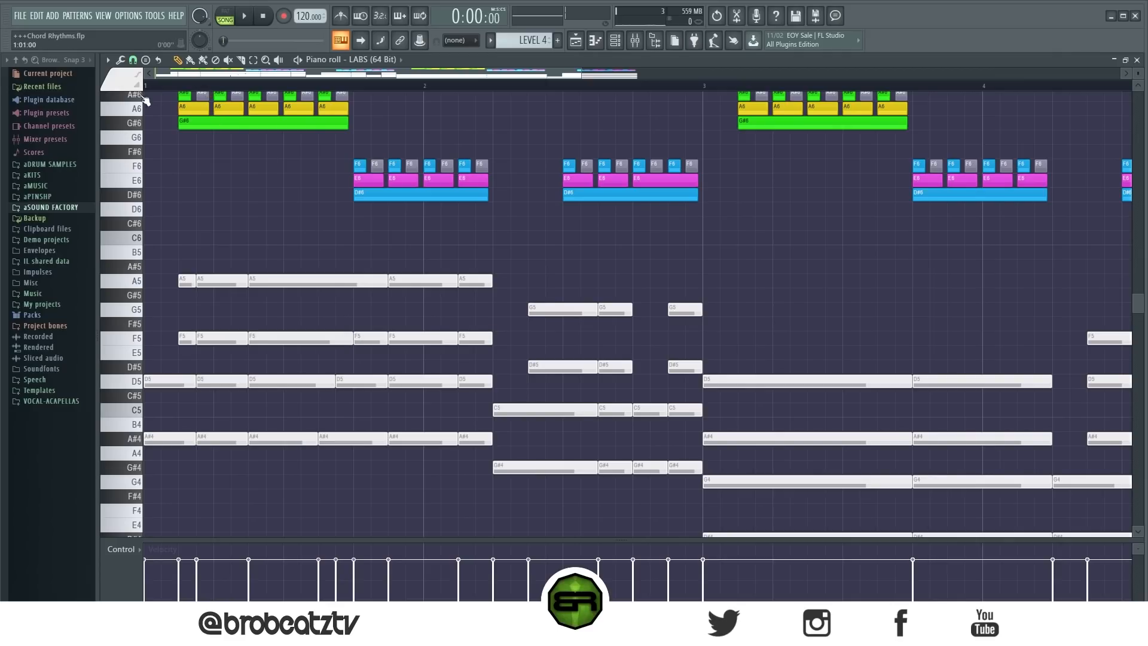
pyautogui.press('space')
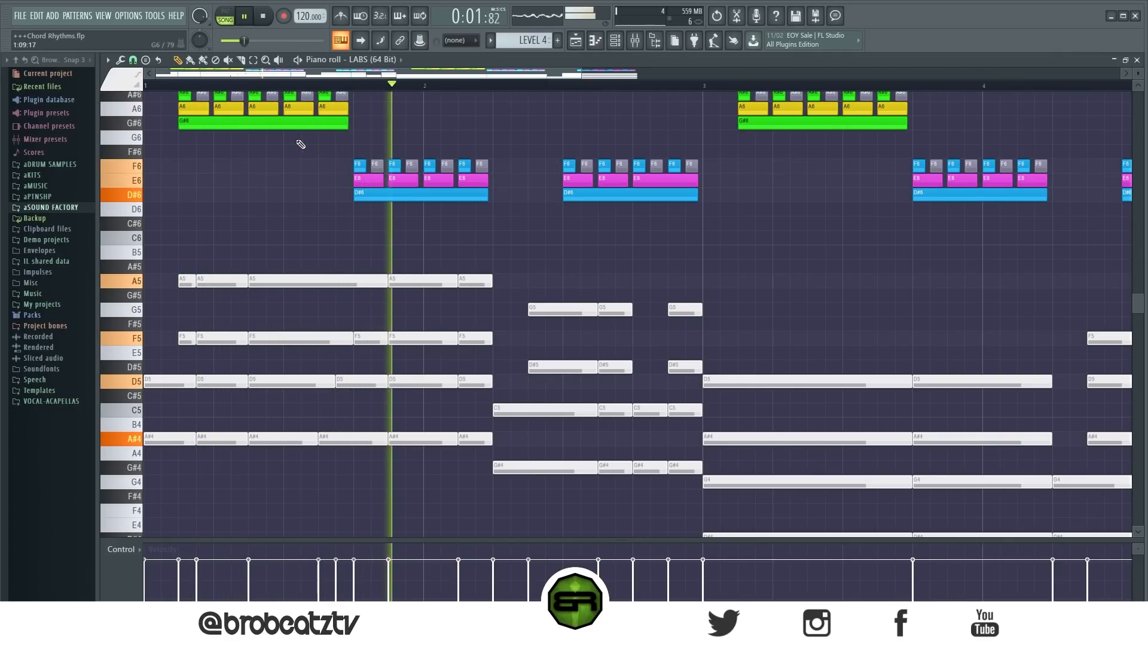
pyautogui.press('space')
pyautogui.moveTo(407, 267); pyautogui.dragTo(345, 446)
pyautogui.keyDown('ctrl'); pyautogui.click(365, 481); pyautogui.keyUp('ctrl')
pyautogui.scroll(3, 357, 418)
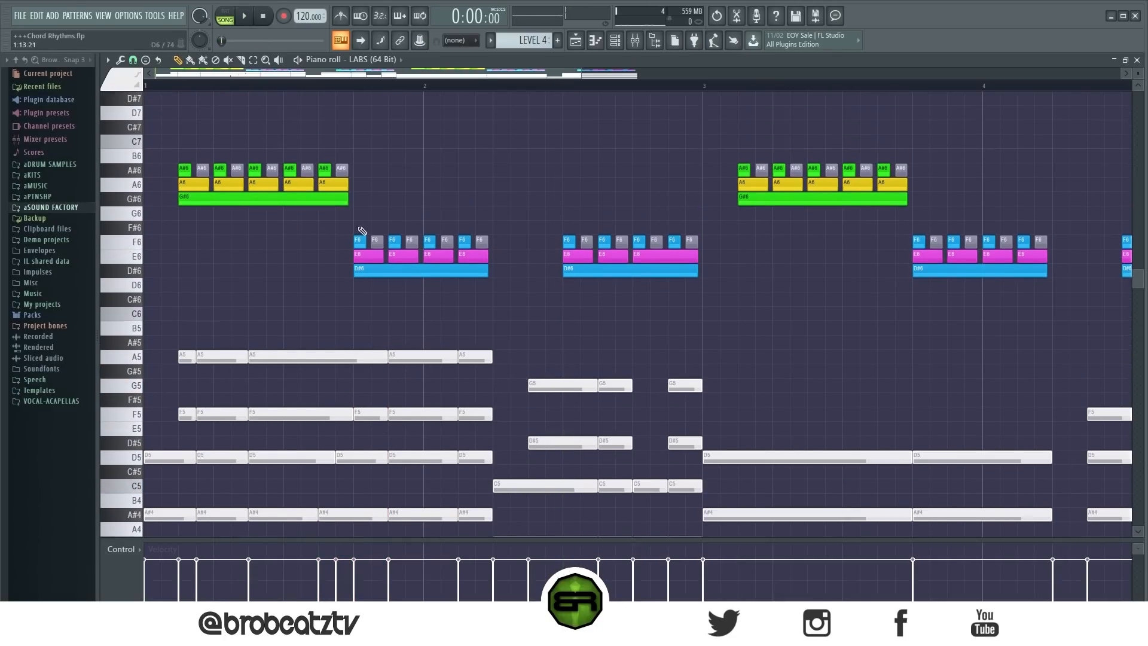
pyautogui.moveTo(324, 162); pyautogui.dragTo(340, 187)
pyautogui.moveTo(355, 232); pyautogui.dragTo(411, 254)
pyautogui.keyDown('ctrl'); pyautogui.click(394, 193); pyautogui.keyUp('ctrl')
# Step: Shorten the four notes of bar 3's first chord to one sixteenth and copy them to halfway through beat 1
pyautogui.moveTo(360, 74); pyautogui.dragTo(519, 95)
pyautogui.scroll(-1, 517, 187)
pyautogui.scroll(-4, 520, 189)
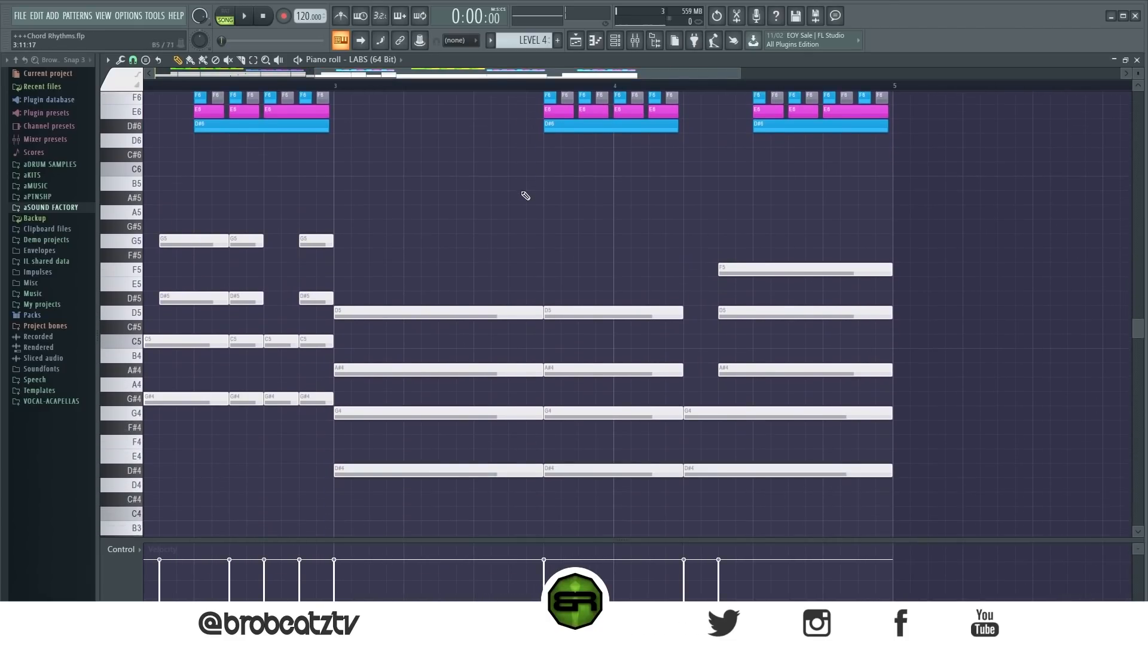
pyautogui.moveTo(436, 248); pyautogui.dragTo(457, 467)
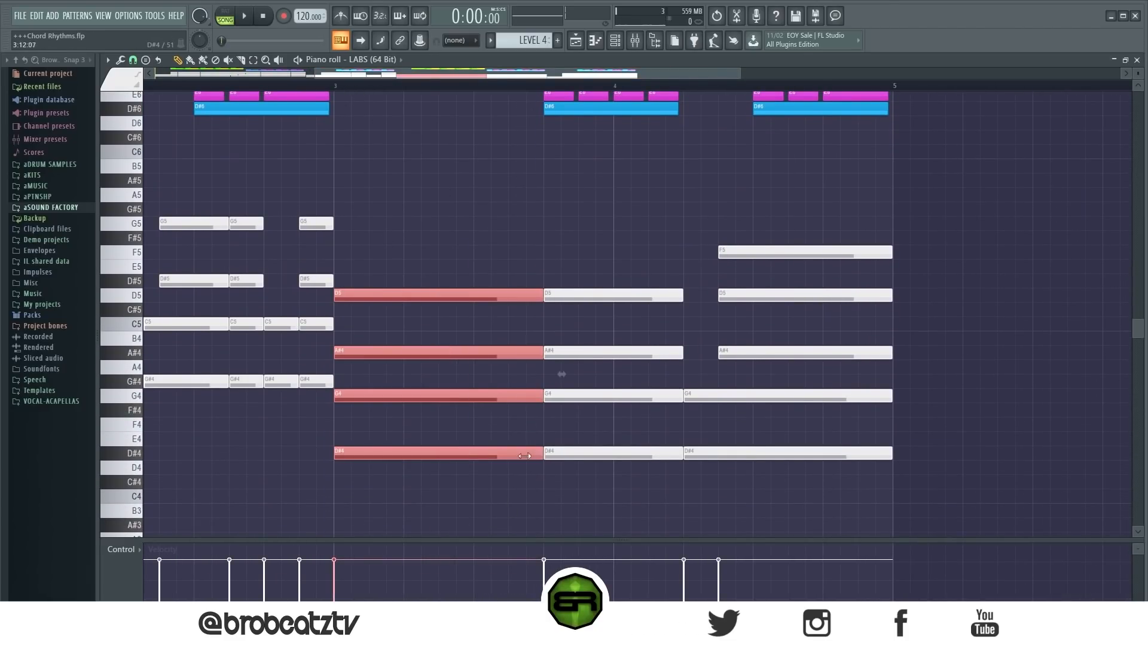
pyautogui.moveTo(524, 456); pyautogui.dragTo(351, 465)
pyautogui.scroll(4, 395, 464)
pyautogui.scroll(-2, 415, 309)
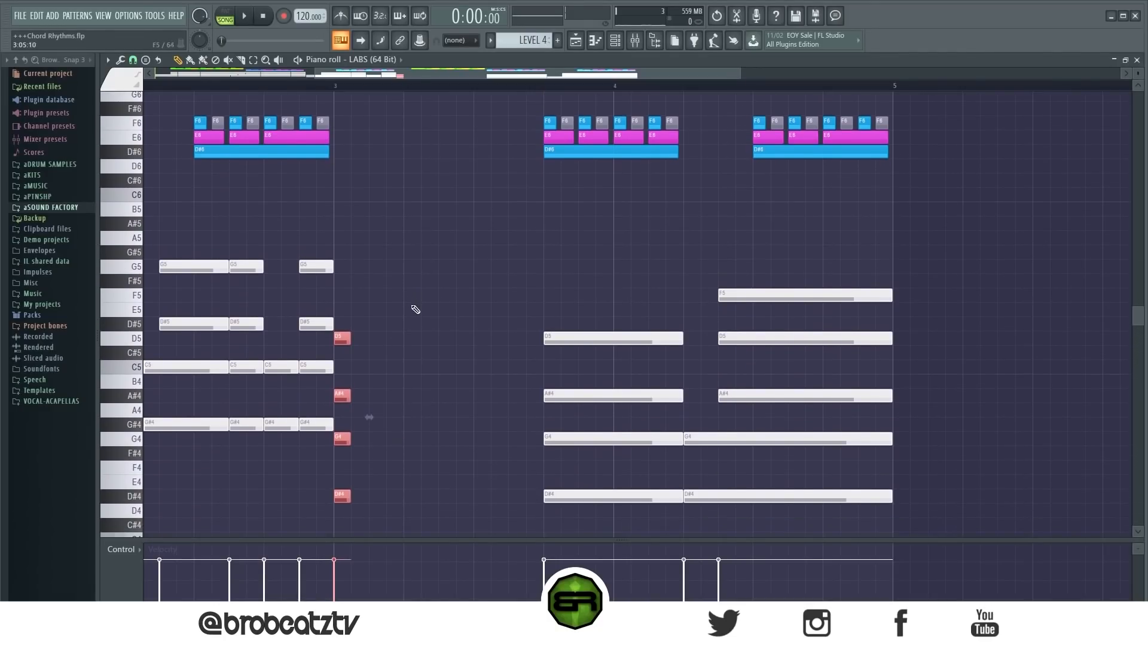
pyautogui.scroll(4, 412, 311)
pyautogui.scroll(-1, 346, 407)
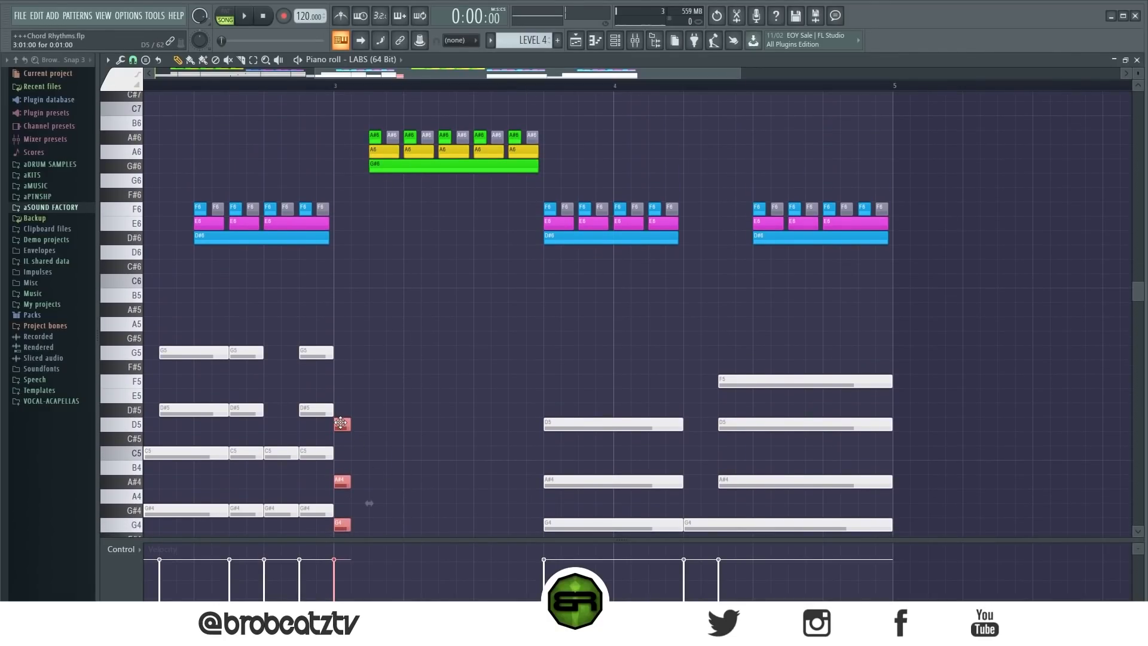
pyautogui.moveTo(341, 423); pyautogui.dragTo(376, 423)
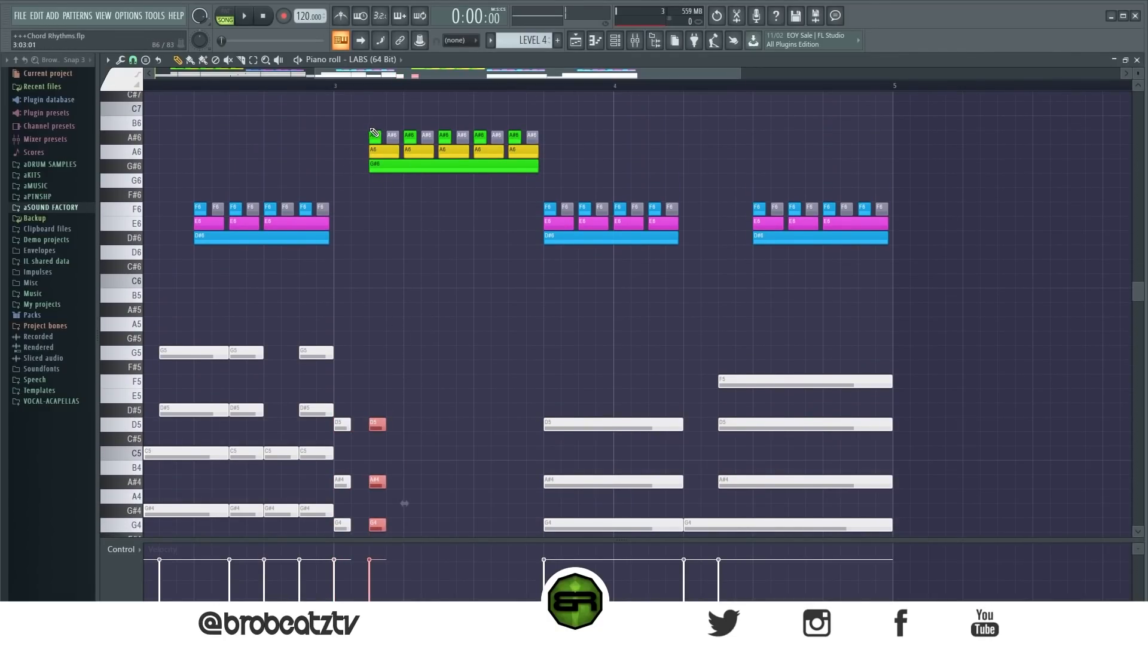
# Step: Examine the two short chord hits at the start of bar 3 against the colored guides above them
pyautogui.moveTo(371, 115); pyautogui.dragTo(544, 176)
pyautogui.keyDown('ctrl'); pyautogui.click(505, 264); pyautogui.keyUp('ctrl')
pyautogui.moveTo(382, 346); pyautogui.dragTo(391, 546)
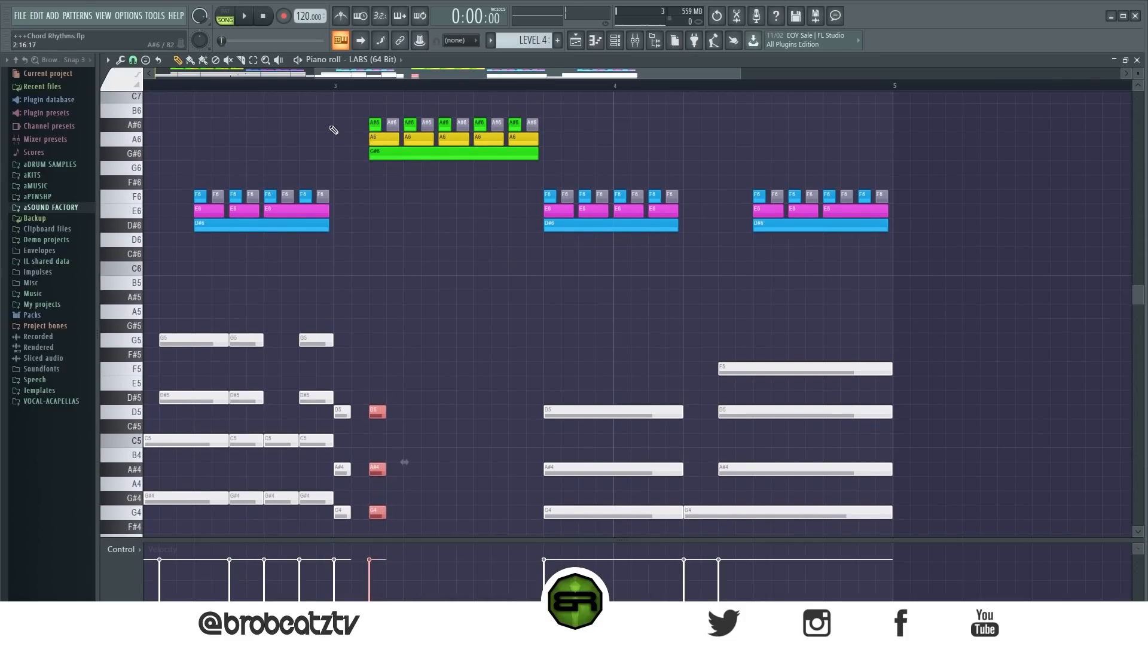
pyautogui.moveTo(336, 89); pyautogui.dragTo(355, 98)
pyautogui.keyDown('ctrl'); pyautogui.click(430, 436); pyautogui.keyUp('ctrl')
pyautogui.scroll(-3, 430, 436)
pyautogui.moveTo(377, 217); pyautogui.dragTo(386, 446)
pyautogui.scroll(2, 387, 441)
pyautogui.scroll(-3, 397, 365)
pyautogui.scroll(1, 387, 356)
pyautogui.scroll(2, 386, 356)
pyautogui.scroll(-2, 389, 354)
# Step: Play the short chord hits from the start of bar 3
pyautogui.keyDown('ctrl'); pyautogui.click(454, 315); pyautogui.keyUp('ctrl')
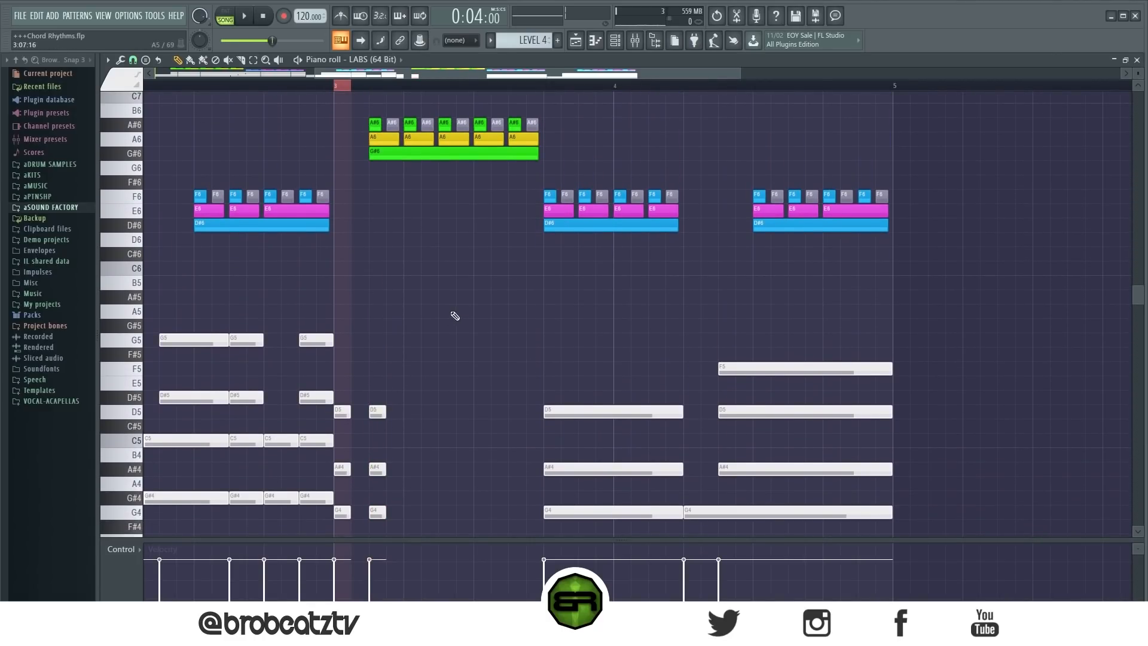
pyautogui.click(328, 84)
pyautogui.press('space')
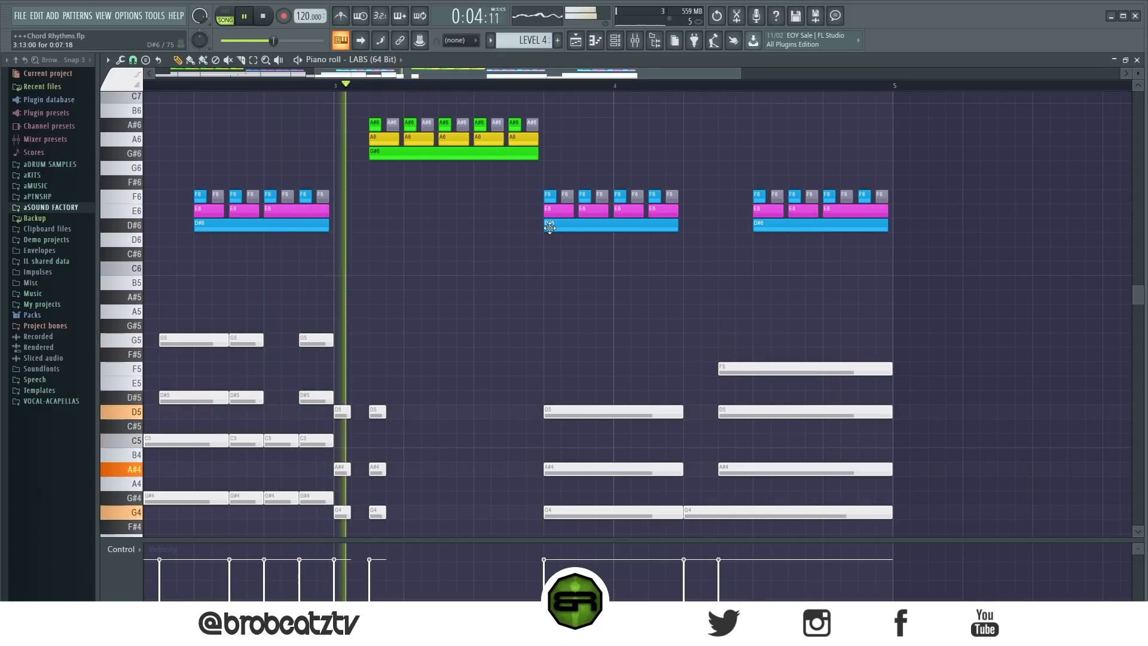
pyautogui.press('space')
# Step: Copy bar 3's second chord hit to halfway through beat 2 and halfway through beat 3
pyautogui.moveTo(407, 391); pyautogui.dragTo(367, 549)
pyautogui.moveTo(385, 489); pyautogui.dragTo(454, 491)
pyautogui.press('space')
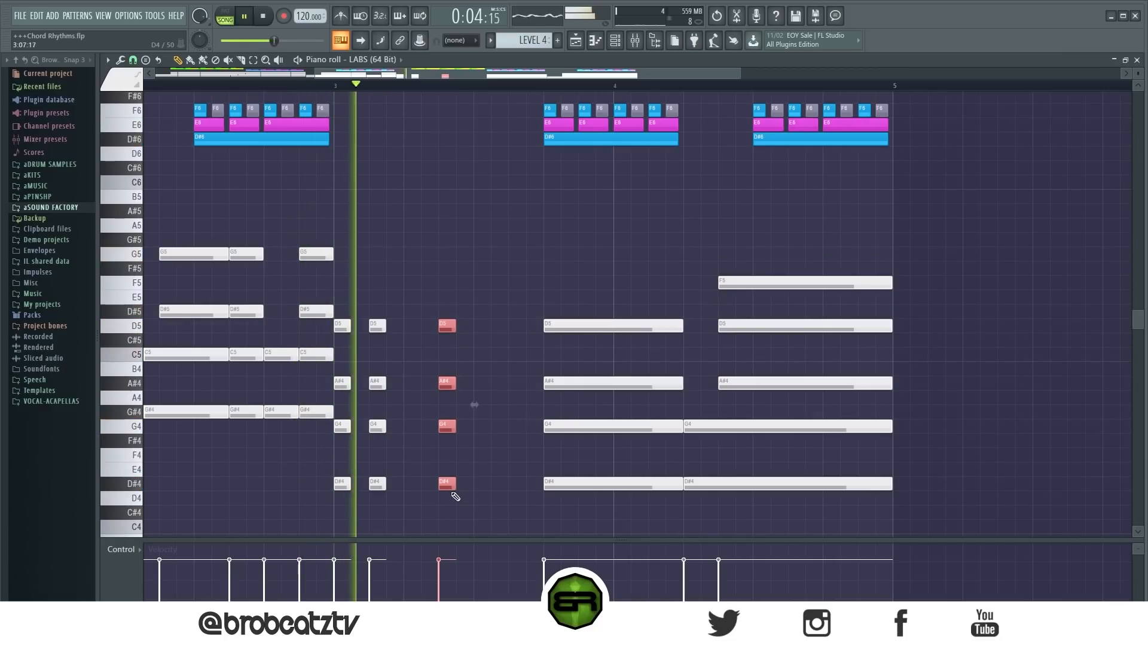
pyautogui.press('space')
pyautogui.hotkey('ctrl', 'b')
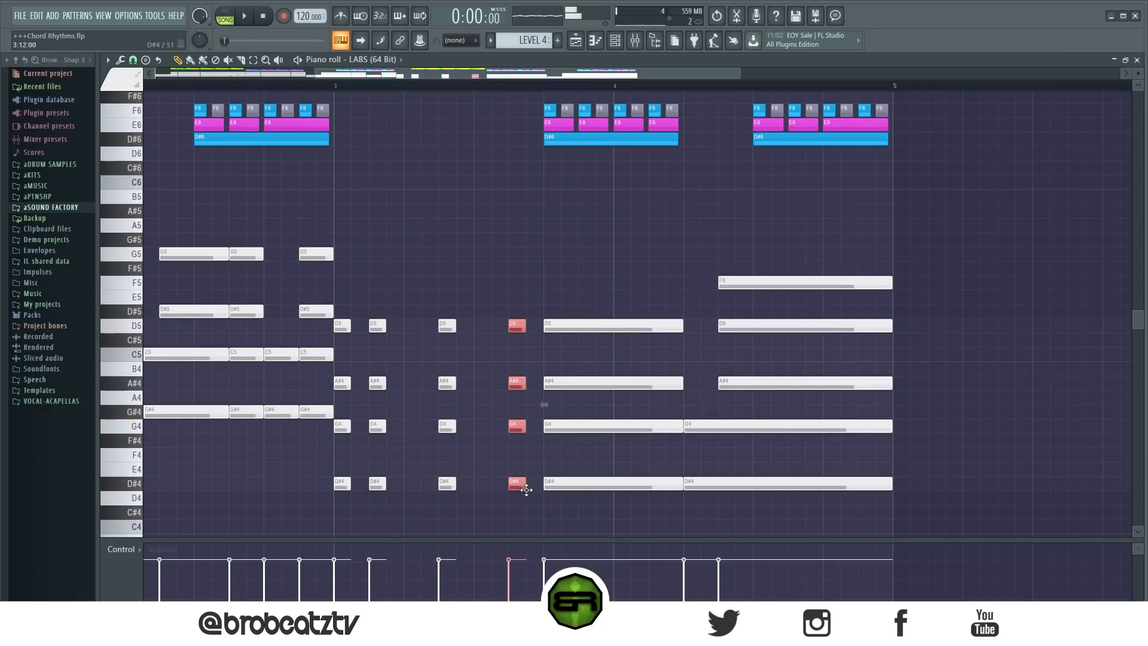
# Step: Play the extended chord-hit rhythm from the start of bar 3
pyautogui.scroll(2, 426, 293)
pyautogui.click(332, 86)
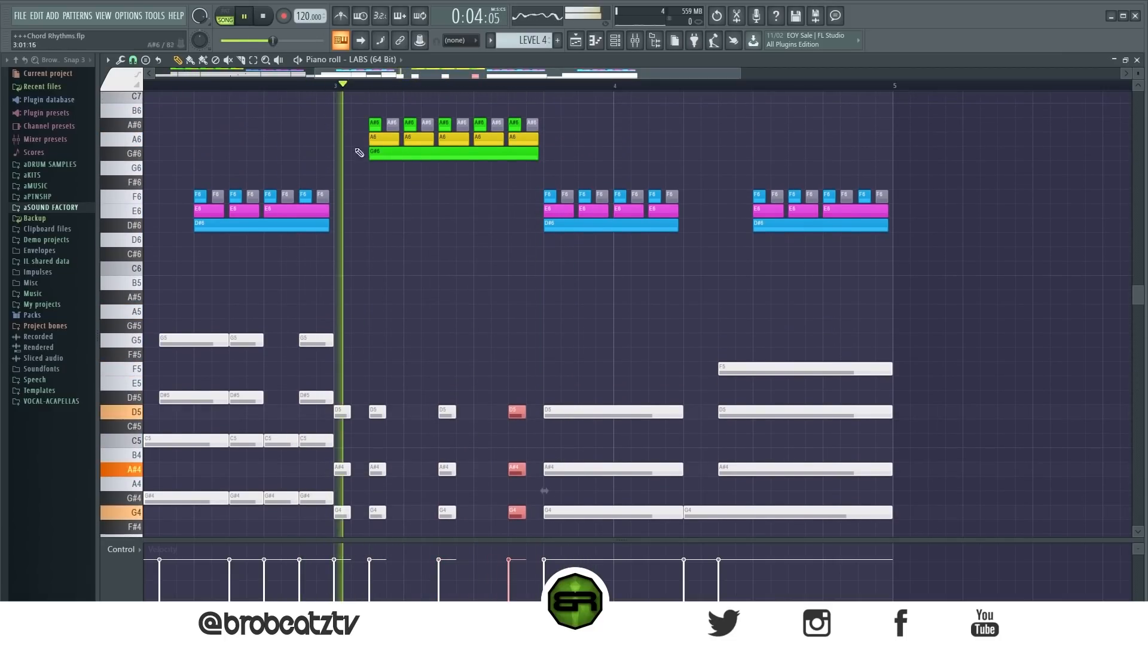
pyautogui.scroll(-3, 445, 287)
pyautogui.press('space')
pyautogui.press('space')
# Step: Shorten the chord at beat 4 of bar 3 to one sixteenth, copy it to halfway through beat 4, and play the result
pyautogui.moveTo(635, 243); pyautogui.dragTo(543, 442)
pyautogui.press('space')
pyautogui.press('space')
pyautogui.press('space')
pyautogui.press('space')
pyautogui.press('space')
pyautogui.press('space')
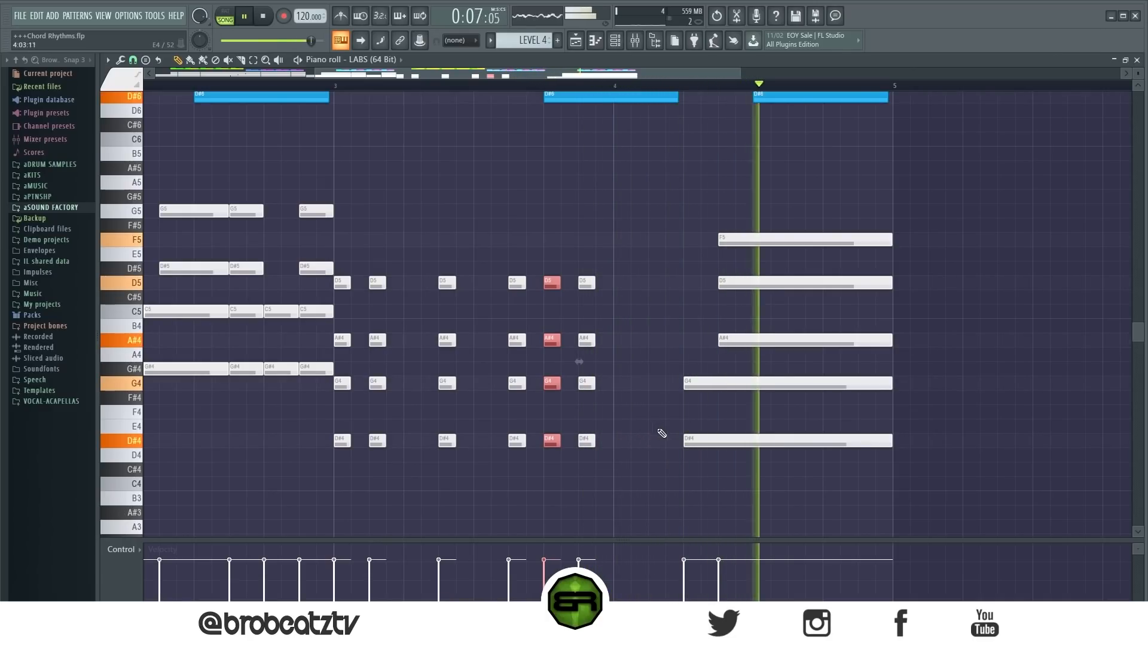
pyautogui.press('space')
# Step: Shorten the last chord to end before the last sixteenth of bar 4's beat 3 and add sixteenth-long hits at beat 4 and halfway through it
pyautogui.keyDown('ctrl'); pyautogui.moveTo(884, 159); pyautogui.dragTo(805, 444); pyautogui.keyUp('ctrl')
pyautogui.keyDown('ctrl'); pyautogui.click(772, 454); pyautogui.keyUp('ctrl')
pyautogui.keyDown('ctrl'); pyautogui.moveTo(620, 249); pyautogui.dragTo(831, 443); pyautogui.keyUp('ctrl')
pyautogui.keyDown('ctrl'); pyautogui.click(834, 459); pyautogui.keyUp('ctrl')
pyautogui.keyDown('ctrl'); pyautogui.moveTo(868, 290); pyautogui.dragTo(837, 238); pyautogui.keyUp('ctrl')
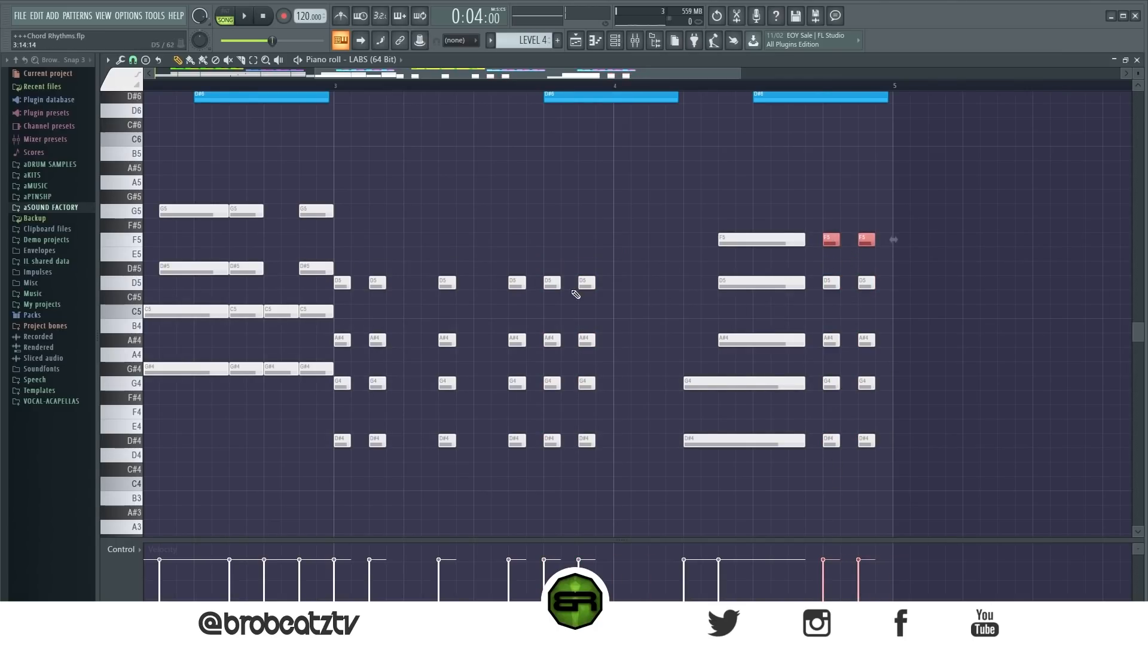
# Step: Delete the D5 and A#4 notes from the chord hits at the start and at beat 4 of bar 3
pyautogui.scroll(3, 574, 291)
pyautogui.moveTo(1141, 74); pyautogui.dragTo(1141, 67)
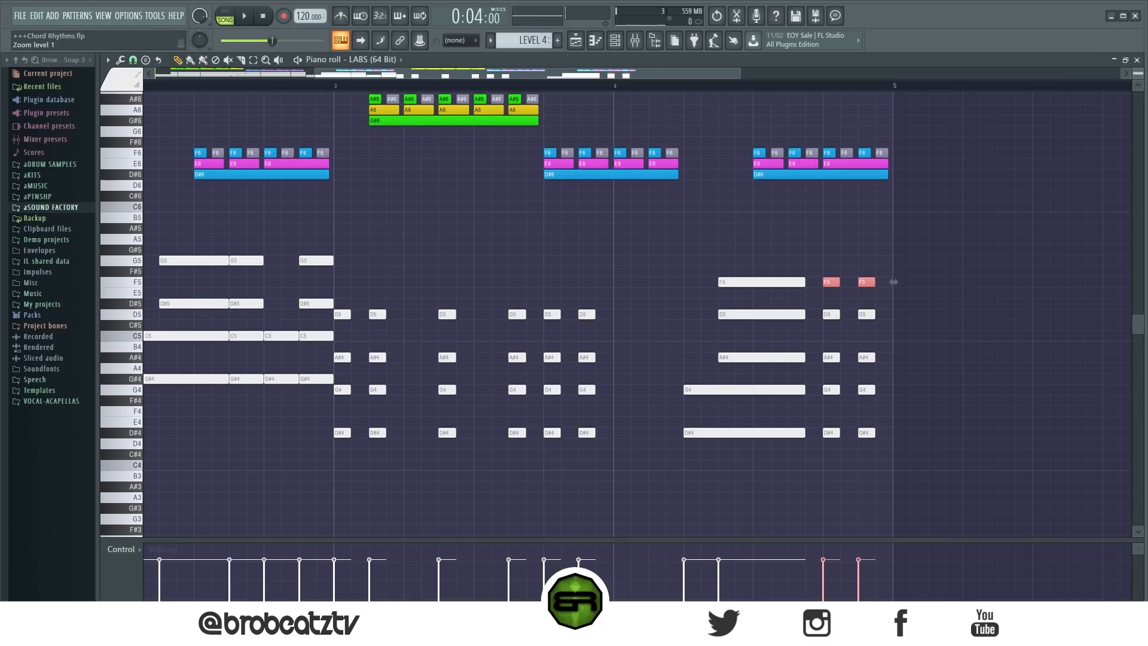
pyautogui.scroll(2, 746, 138)
pyautogui.hscroll(-4, 844, 413)
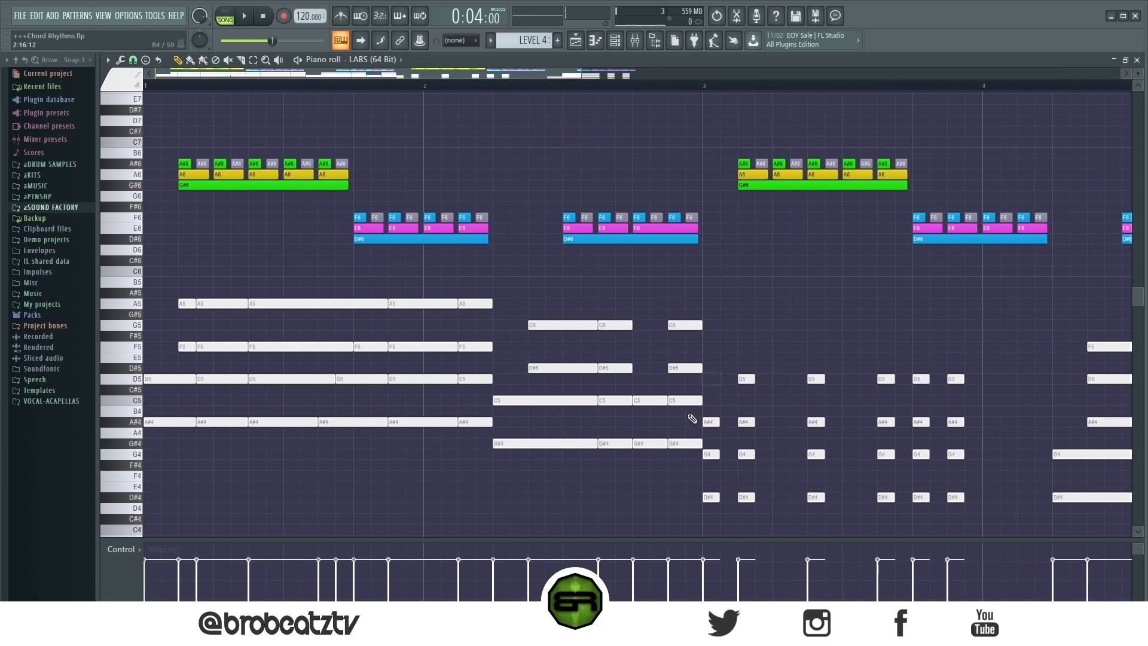
pyautogui.rightClick(921, 378)
pyautogui.rightClick(921, 421)
pyautogui.keyDown('ctrl'); pyautogui.rightClick(459, 125); pyautogui.keyUp('ctrl')
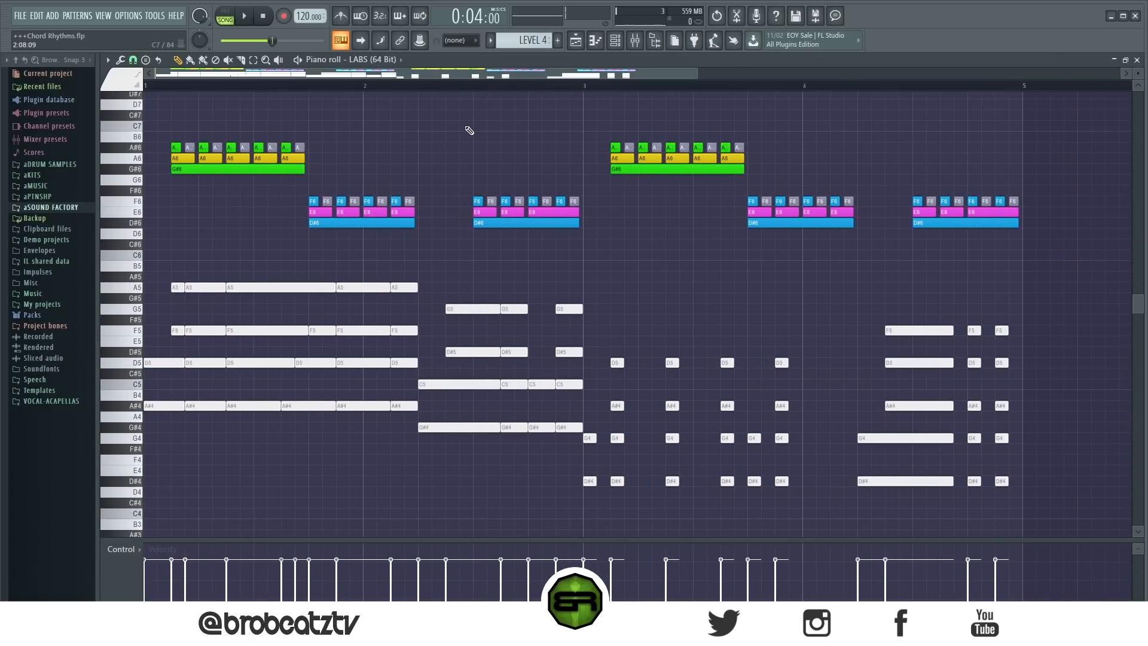
# Step: Play the edited progression from the beginning of bar 1
pyautogui.moveTo(377, 85); pyautogui.dragTo(58, 69)
pyautogui.press('space')
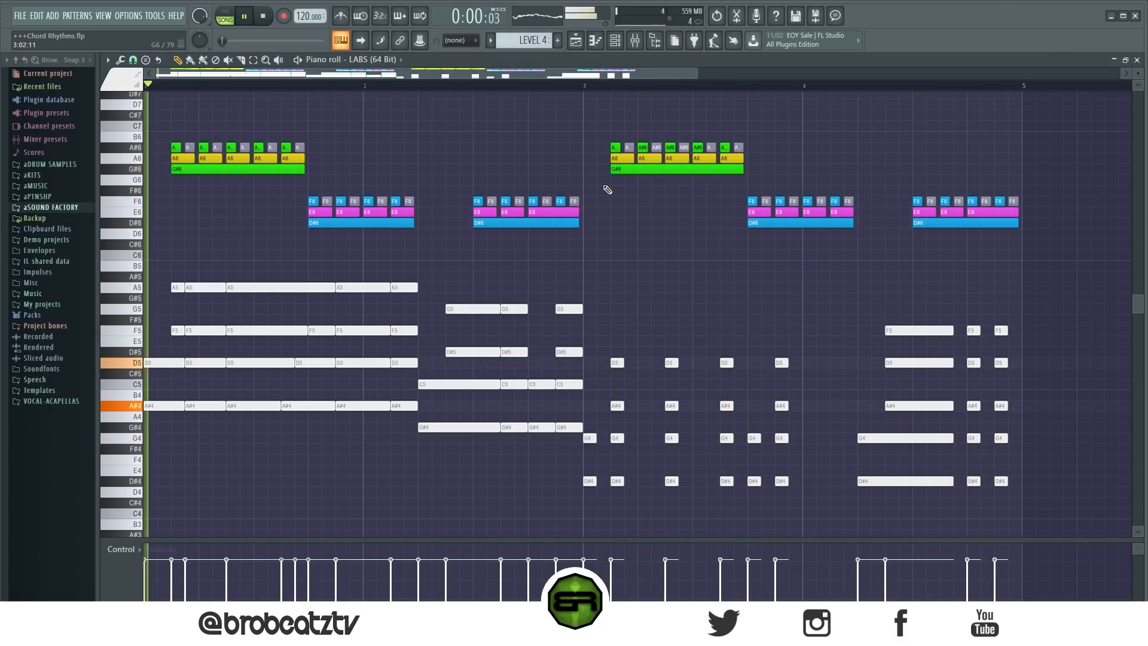
pyautogui.press('space')
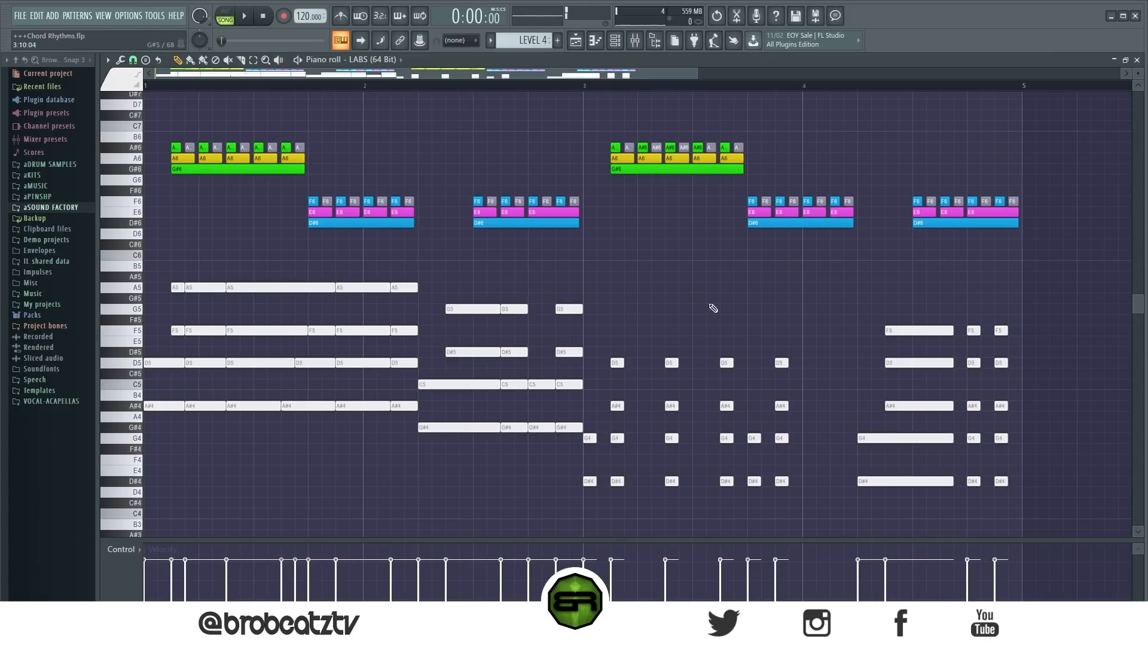
# Step: Highlight the time range from beat 4 of bar 1 to beat 2 of bar 2 and deselect its notes
pyautogui.moveTo(1058, 238); pyautogui.dragTo(144, 115)
pyautogui.hotkey('ctrl', 'd')
pyautogui.moveTo(313, 90); pyautogui.dragTo(415, 111)
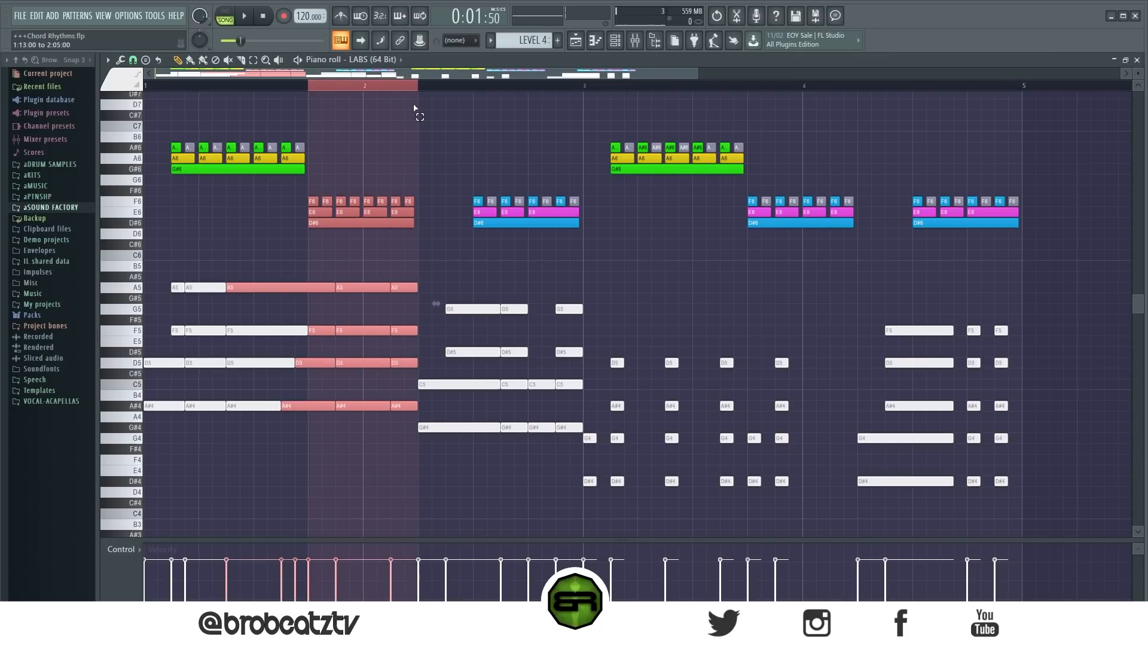
pyautogui.keyDown('ctrl'); pyautogui.click(434, 181); pyautogui.keyUp('ctrl')
# Step: Highlight the time range from beat 3 of bar 2 to the start of bar 3 and deselect its notes
pyautogui.moveTo(472, 95); pyautogui.dragTo(584, 106)
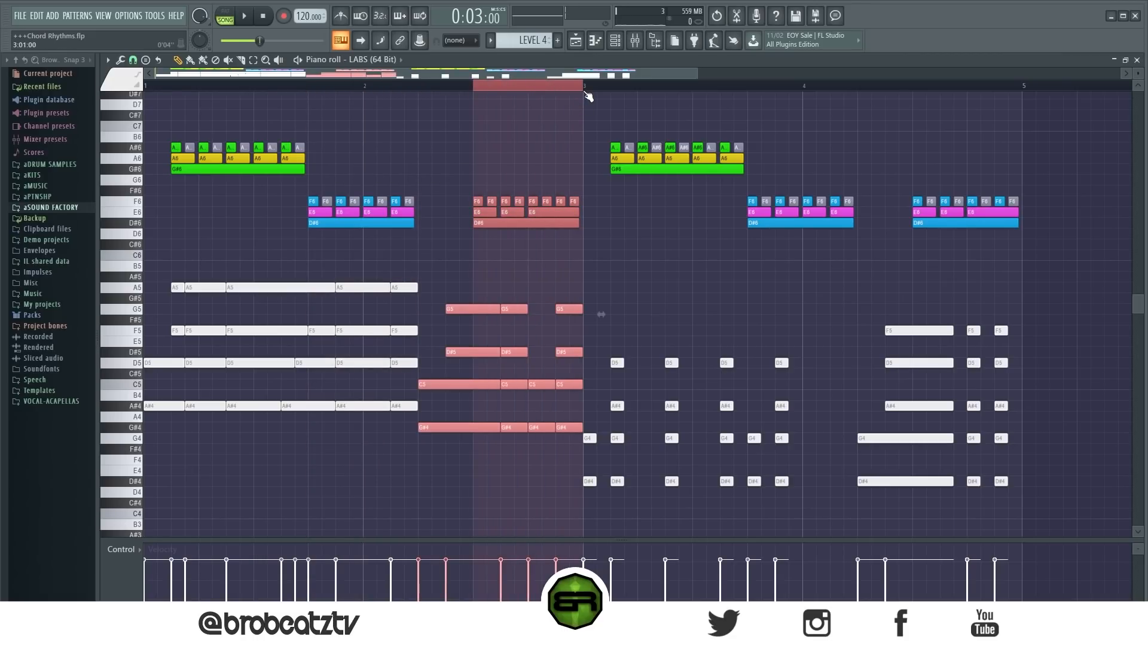
pyautogui.click(583, 90)
pyautogui.moveTo(584, 90)
pyautogui.mouseDown()
pyautogui.moveTo(477, 109)
pyautogui.moveTo(625, 78)
pyautogui.moveTo(564, 102)
pyautogui.moveTo(581, 100)
pyautogui.mouseUp()
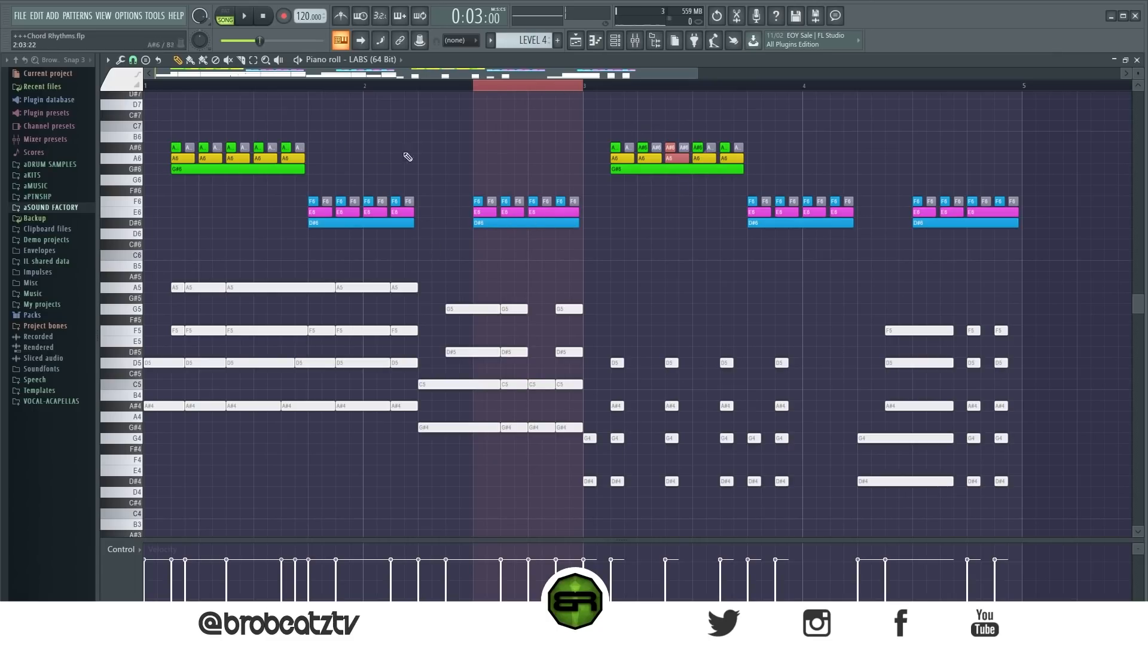
pyautogui.moveTo(477, 97); pyautogui.dragTo(586, 118)
# Step: Delete bar 1's A5 and D5 notes starting on the last sixteenth of beat 1 and the D5 starting on the last sixteenth of beat 3
pyautogui.moveTo(154, 110); pyautogui.dragTo(370, 206)
pyautogui.rightClick(364, 158)
pyautogui.rightClick(205, 287)
pyautogui.rightClick(205, 362)
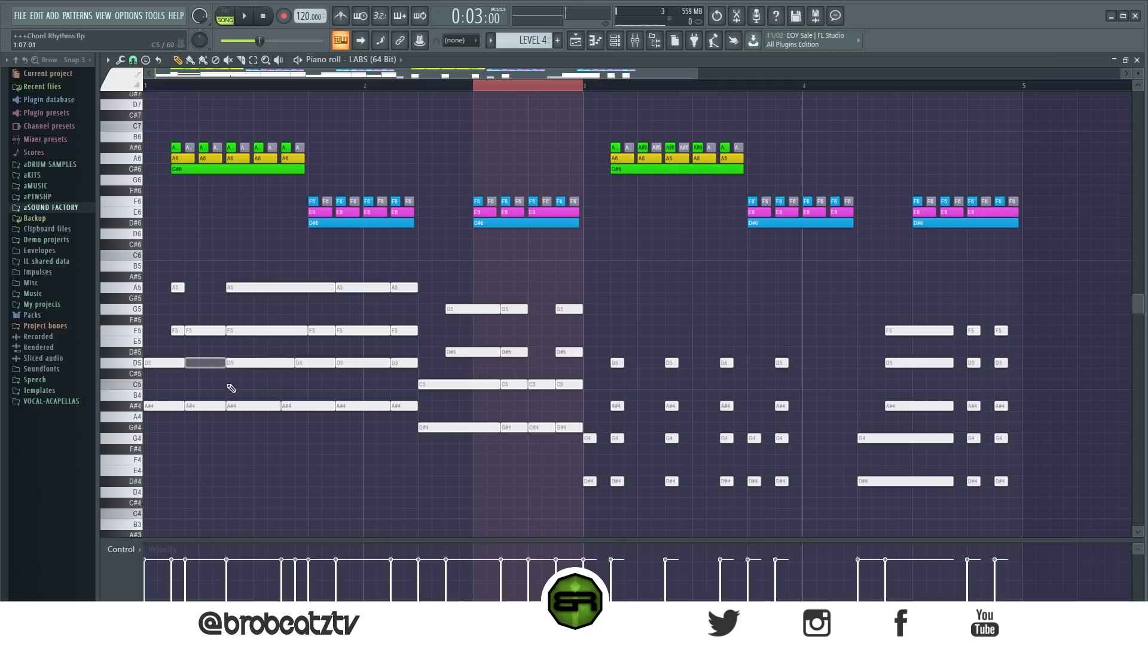
pyautogui.rightClick(315, 358)
# Step: Highlight the time range from beat 4 of bar 1 to beat 2 of bar 2 again and clear the note selection
pyautogui.moveTo(418, 186); pyautogui.dragTo(378, 236)
pyautogui.moveTo(302, 195); pyautogui.dragTo(371, 225)
pyautogui.click(368, 254)
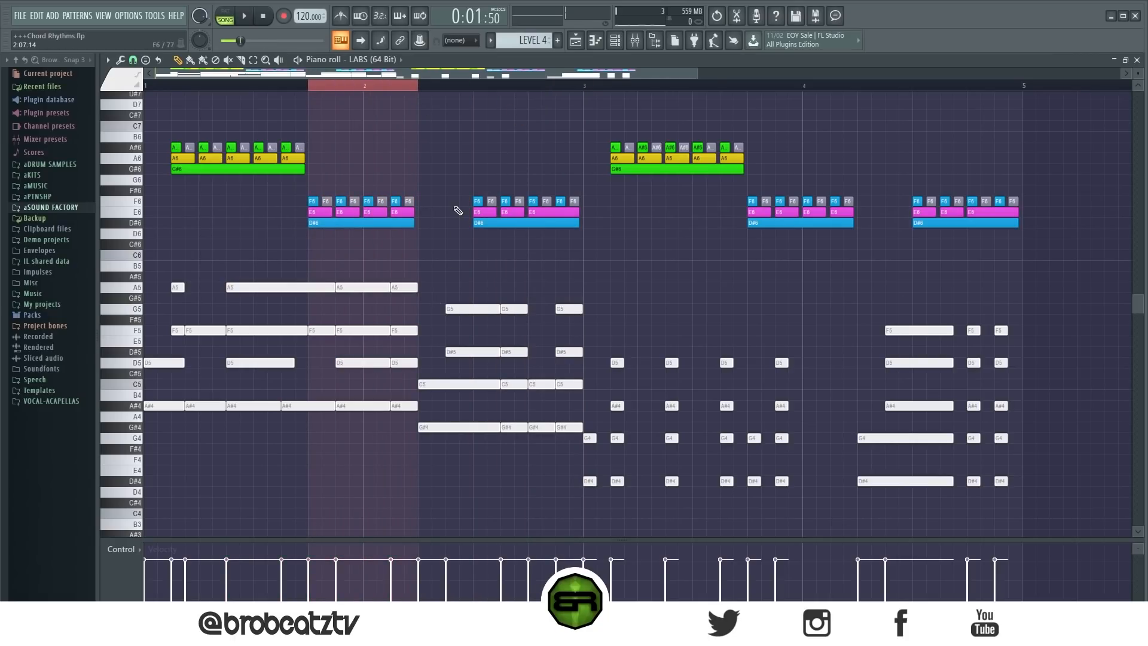
pyautogui.moveTo(394, 262); pyautogui.dragTo(360, 424)
pyautogui.keyDown('ctrl'); pyautogui.click(368, 427); pyautogui.keyUp('ctrl')
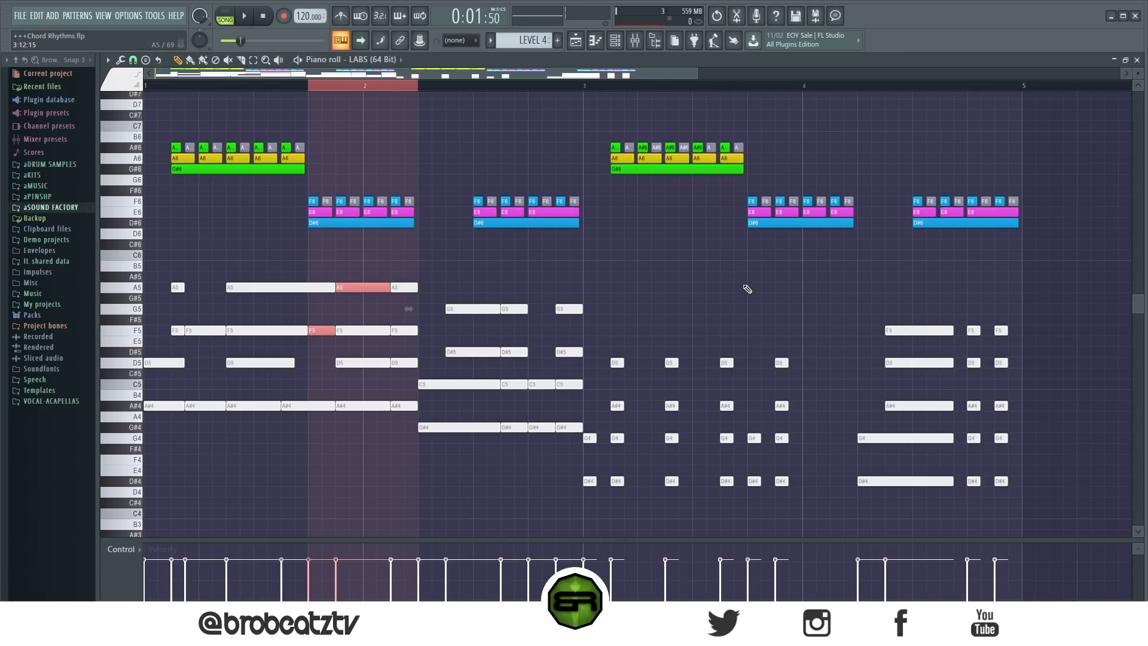
pyautogui.keyDown('ctrl'); pyautogui.click(659, 220); pyautogui.keyUp('ctrl')
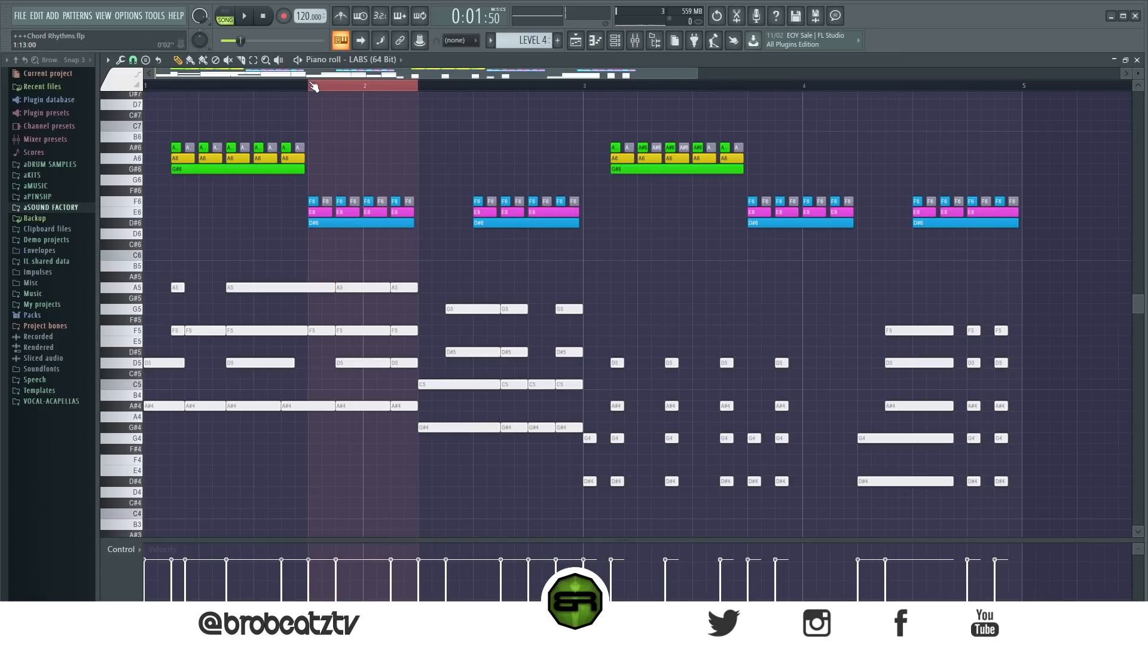
# Step: Move the time range highlight to span beat 2 of bar 2 to the start of bar 3 and deselect the notes
pyautogui.moveTo(310, 84); pyautogui.dragTo(419, 91)
pyautogui.keyDown('ctrl'); pyautogui.click(417, 156); pyautogui.keyUp('ctrl')
pyautogui.moveTo(309, 88); pyautogui.dragTo(37, 102)
pyautogui.moveTo(421, 88)
pyautogui.mouseDown()
pyautogui.moveTo(612, 104)
pyautogui.moveTo(580, 113)
pyautogui.mouseUp()
pyautogui.keyDown('ctrl'); pyautogui.click(584, 159); pyautogui.keyUp('ctrl')
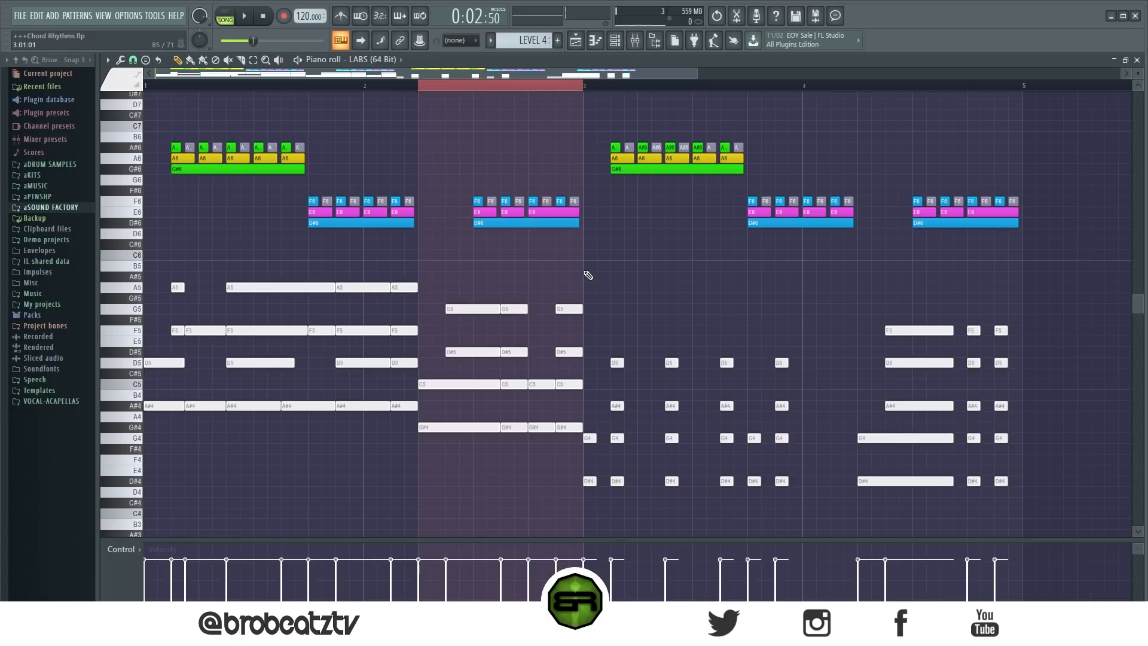